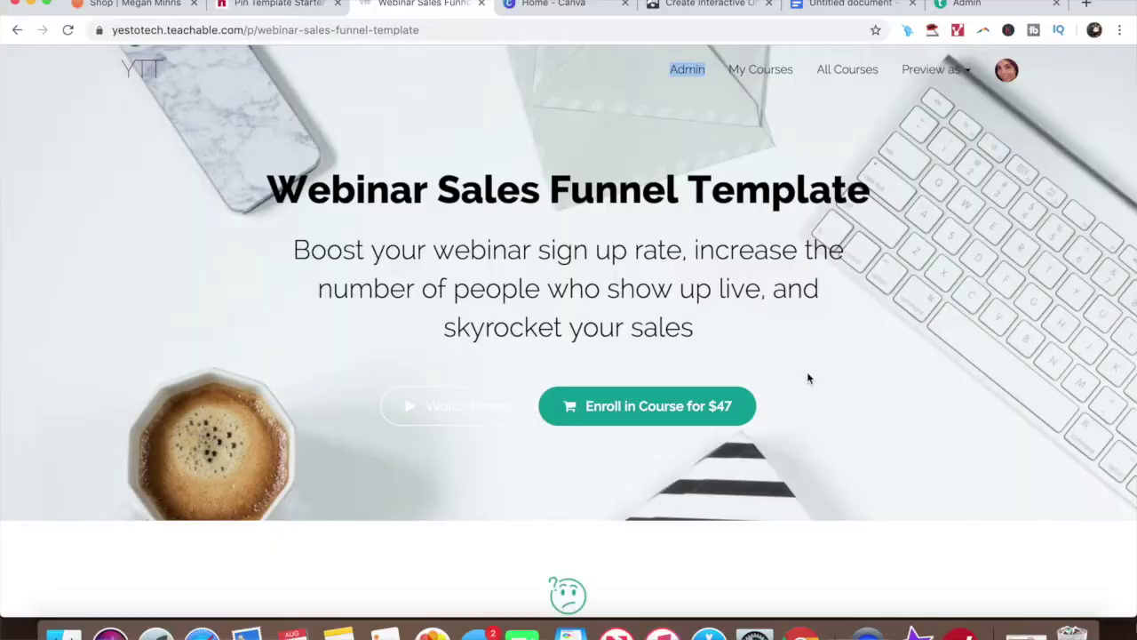
Step: Look through the Webinar Sales Funnel Template sales page from its headline down to the "All of that changes now!" section
scroll(809, 379, down, 2)
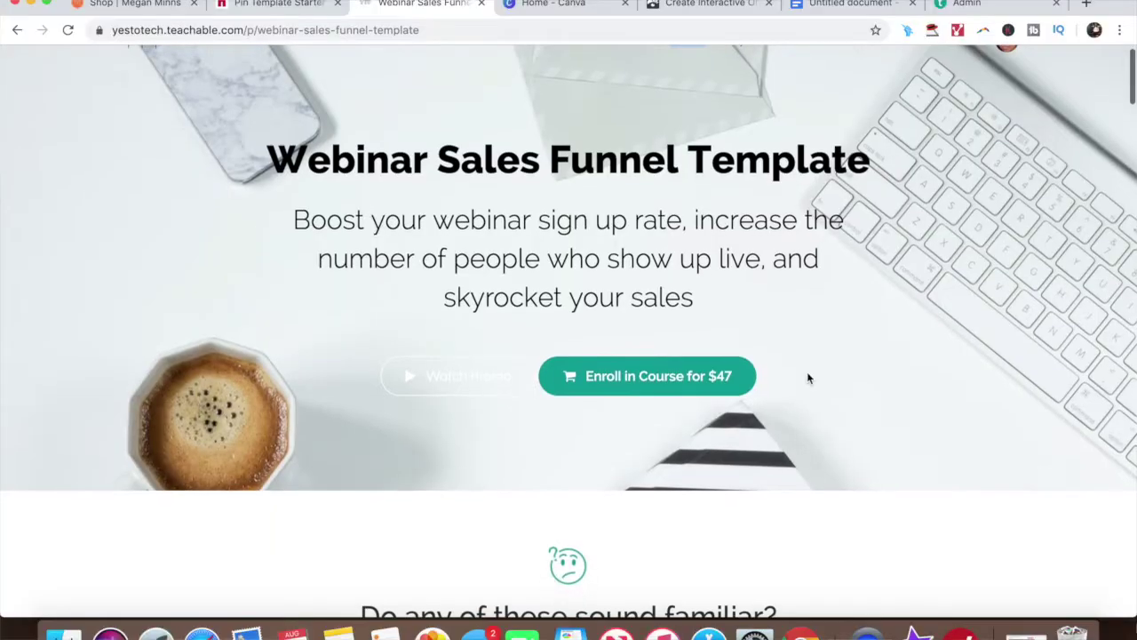
scroll(808, 378, down, 3)
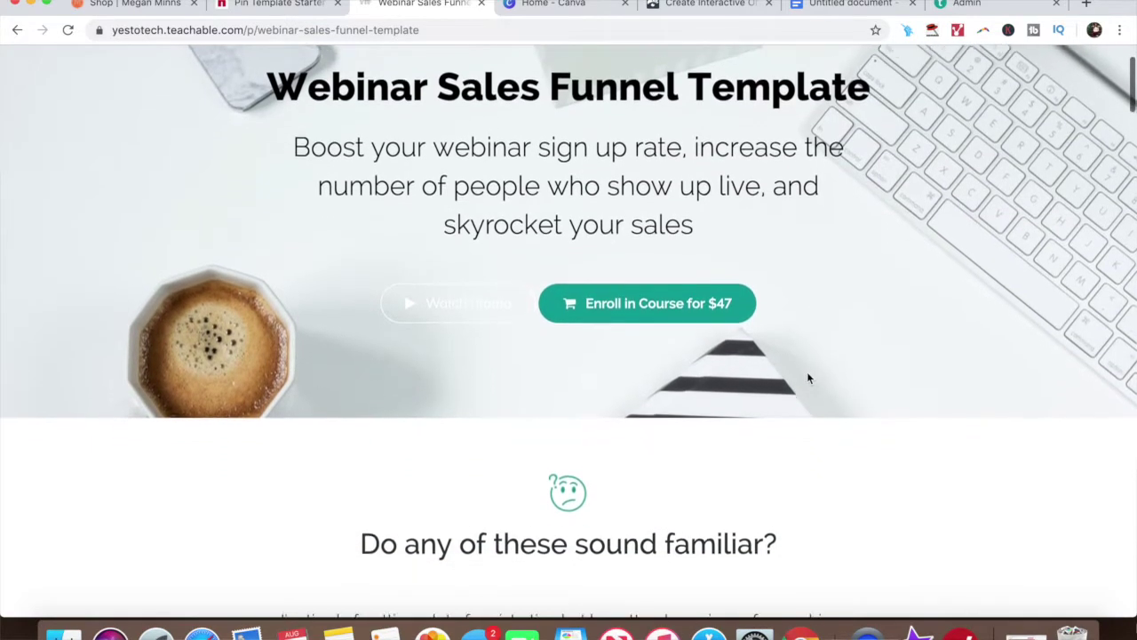
scroll(809, 379, down, 5)
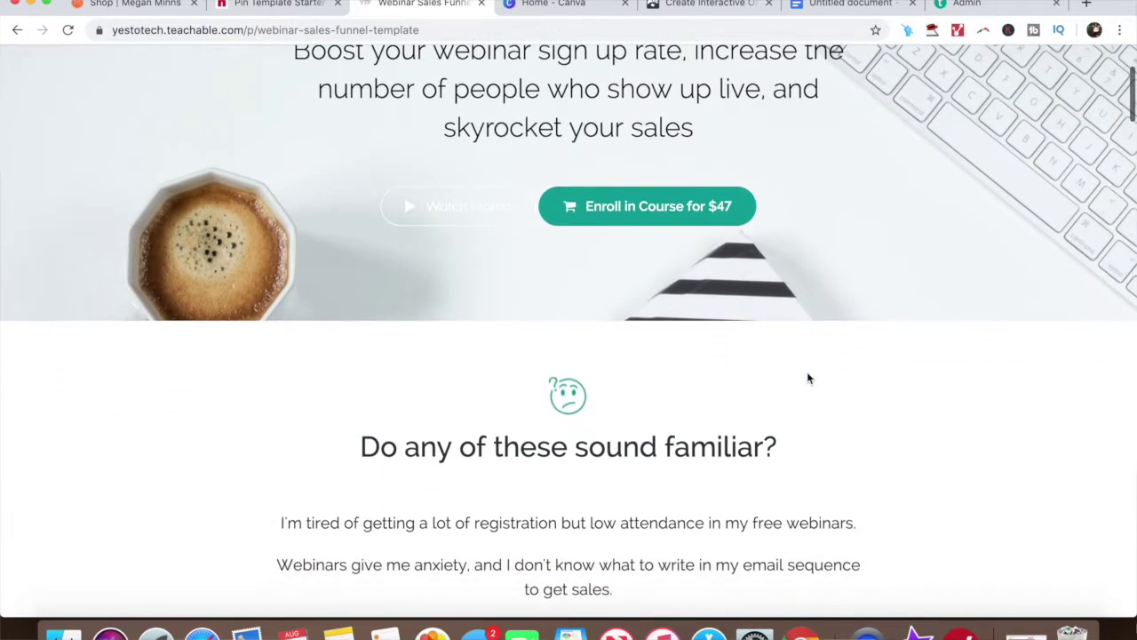
scroll(808, 379, down, 6)
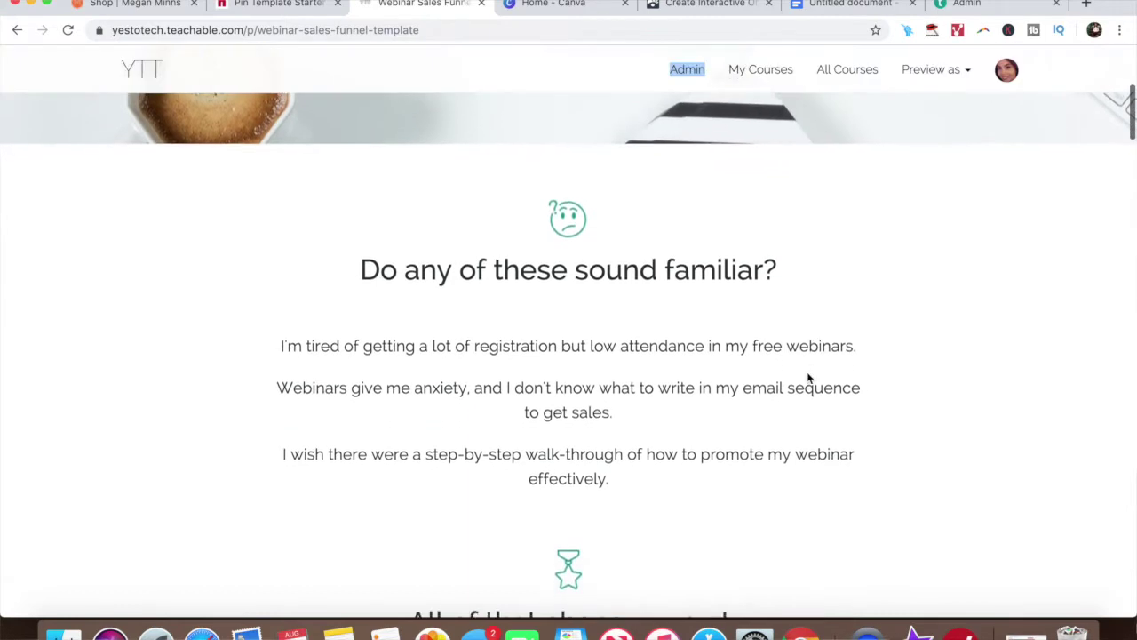
scroll(807, 372, down, 10)
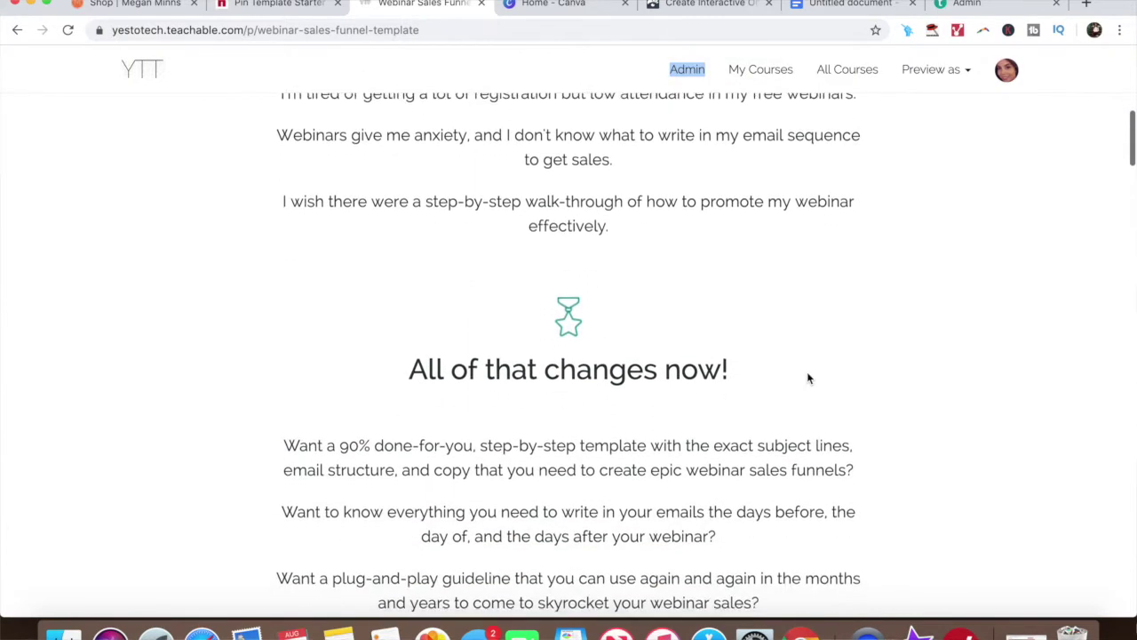
scroll(807, 374, down, 3)
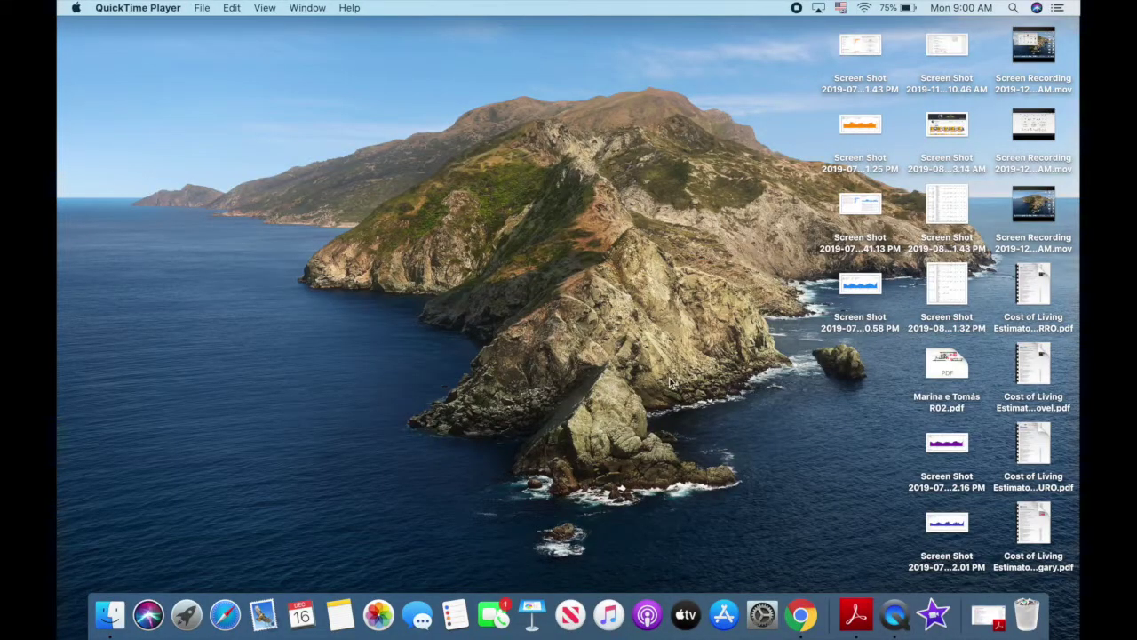
Step: Locate iMovie in the Mac's Applications folder with Finder
click(108, 628)
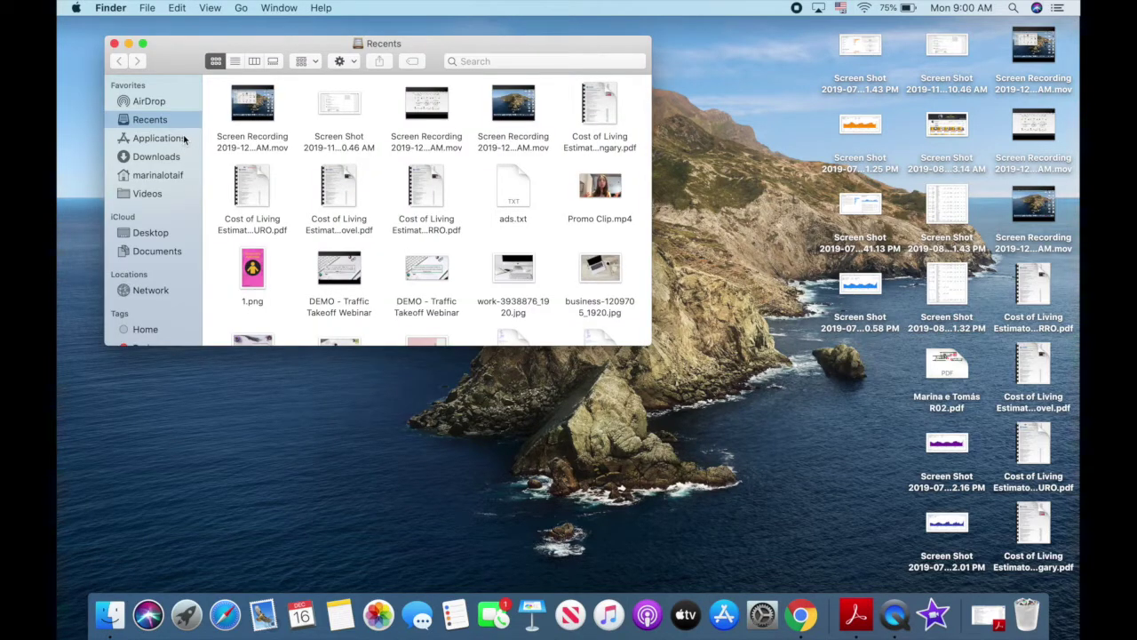
click(183, 138)
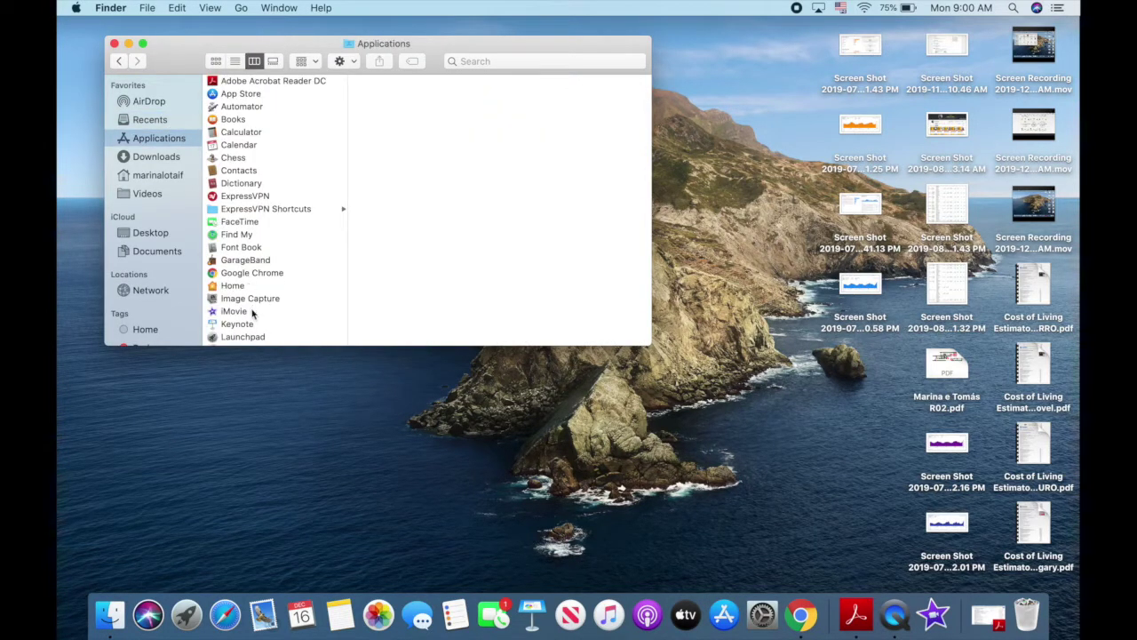
click(235, 311)
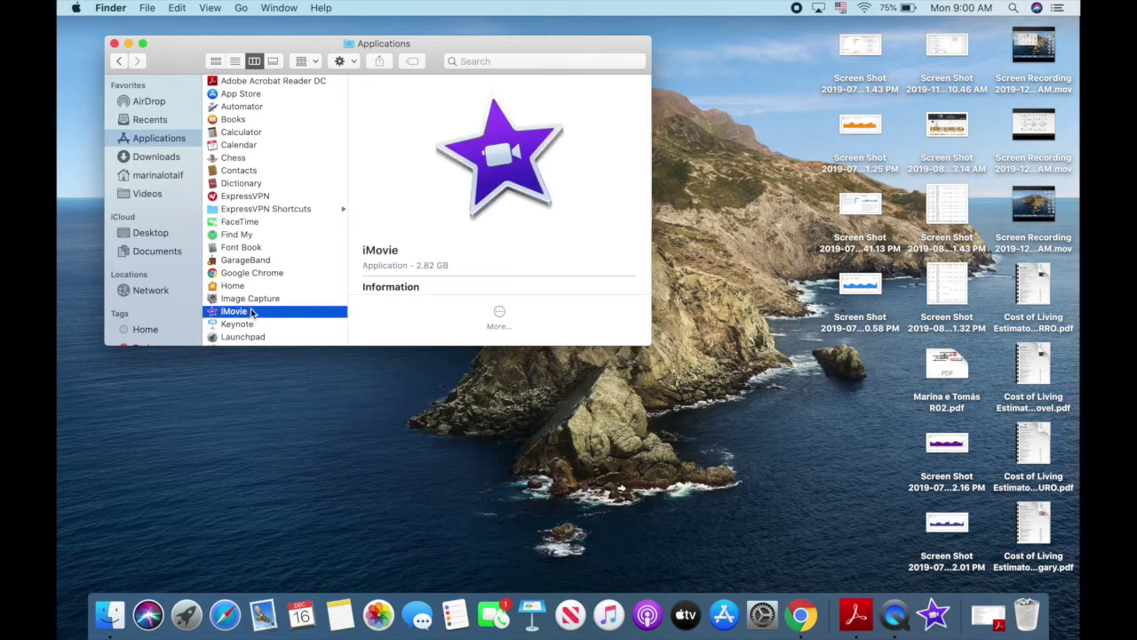
Step: Search the Mac for "imovie", launch iMovie and create a new movie project
click(1012, 7)
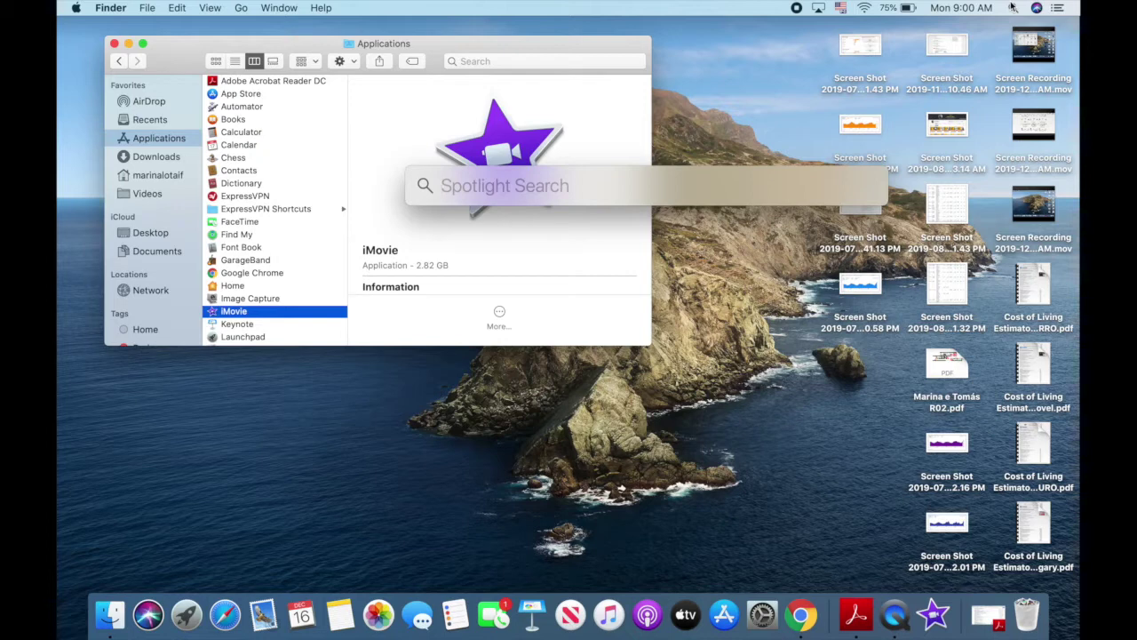
text(imovie)
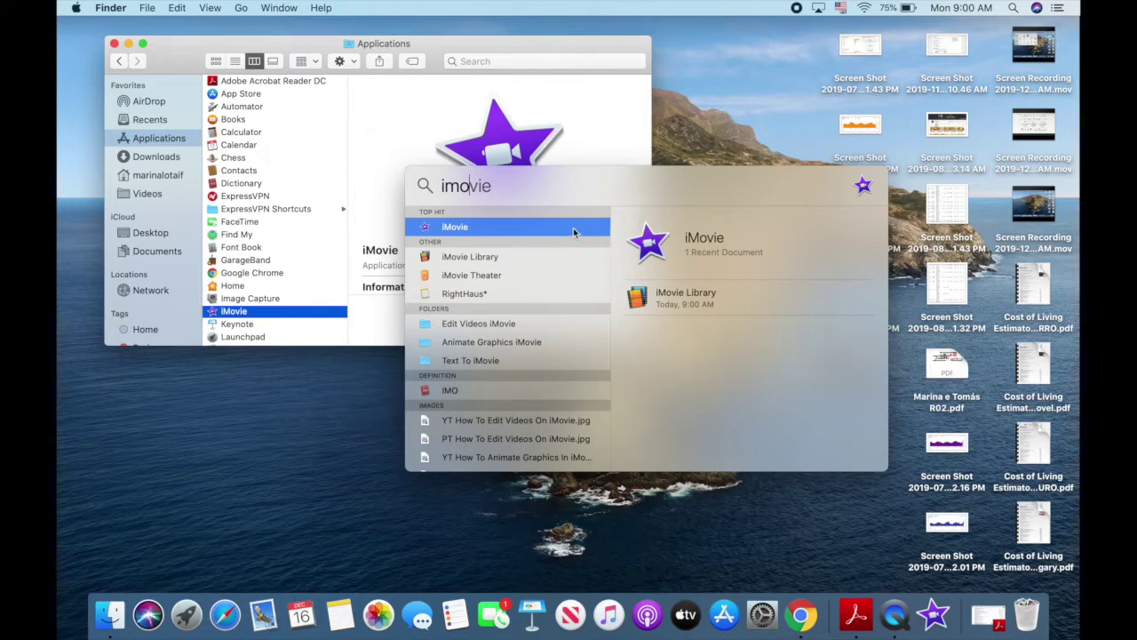
click(573, 232)
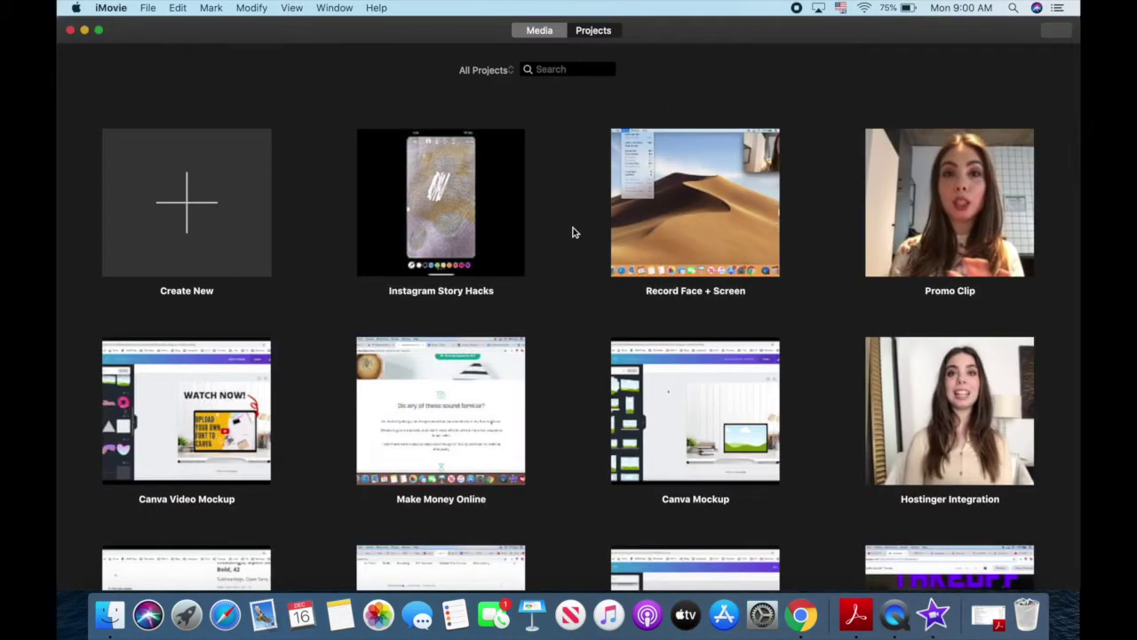
click(192, 222)
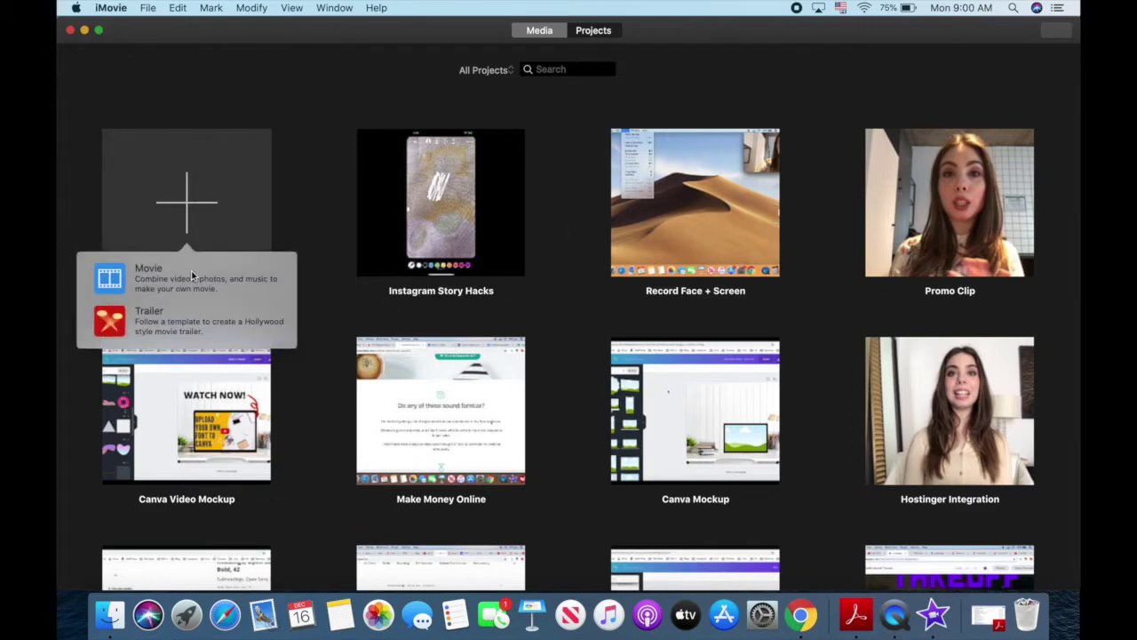
click(192, 276)
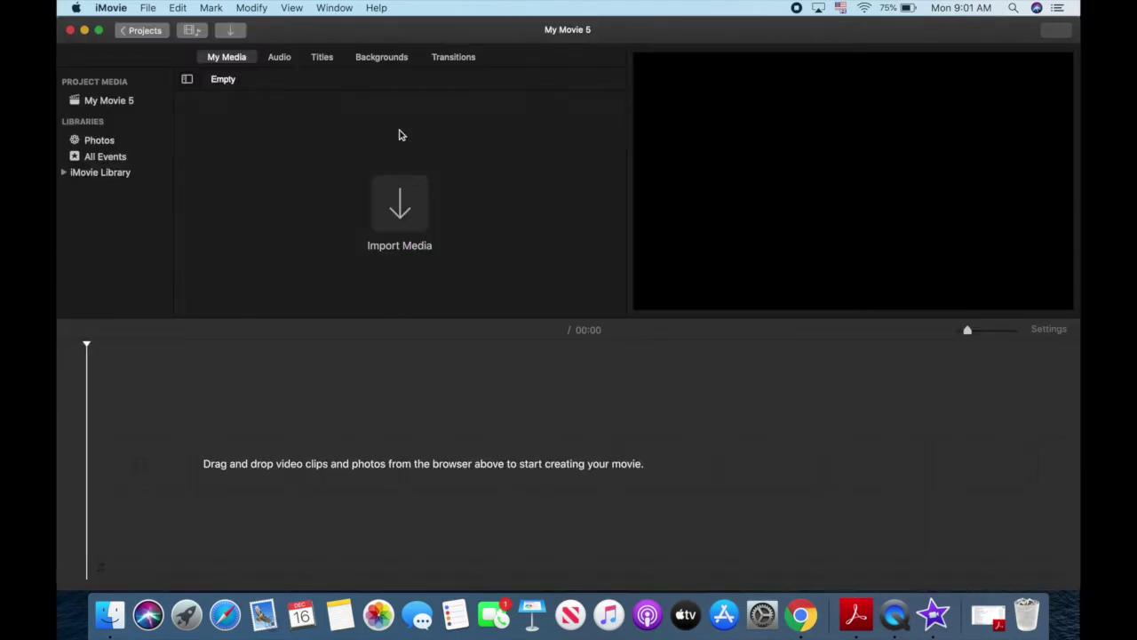
Step: Import all video files from the Text To iMovie folder, 1.mov to 14.mov, into the project media
click(411, 206)
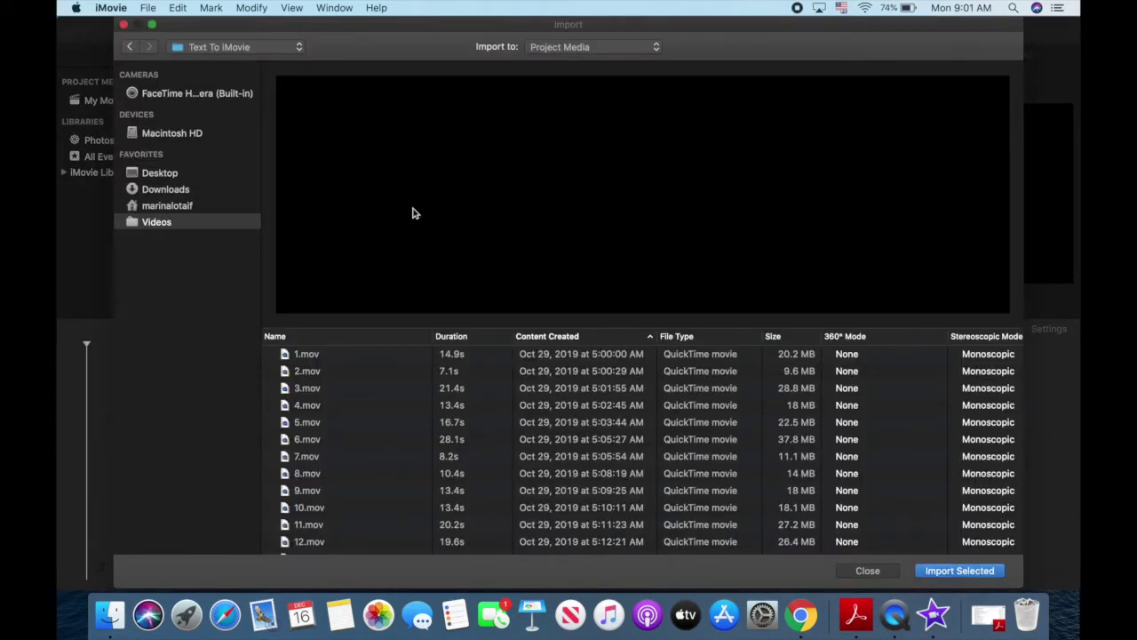
click(329, 354)
key(super+a)
scroll(330, 358, down, 2)
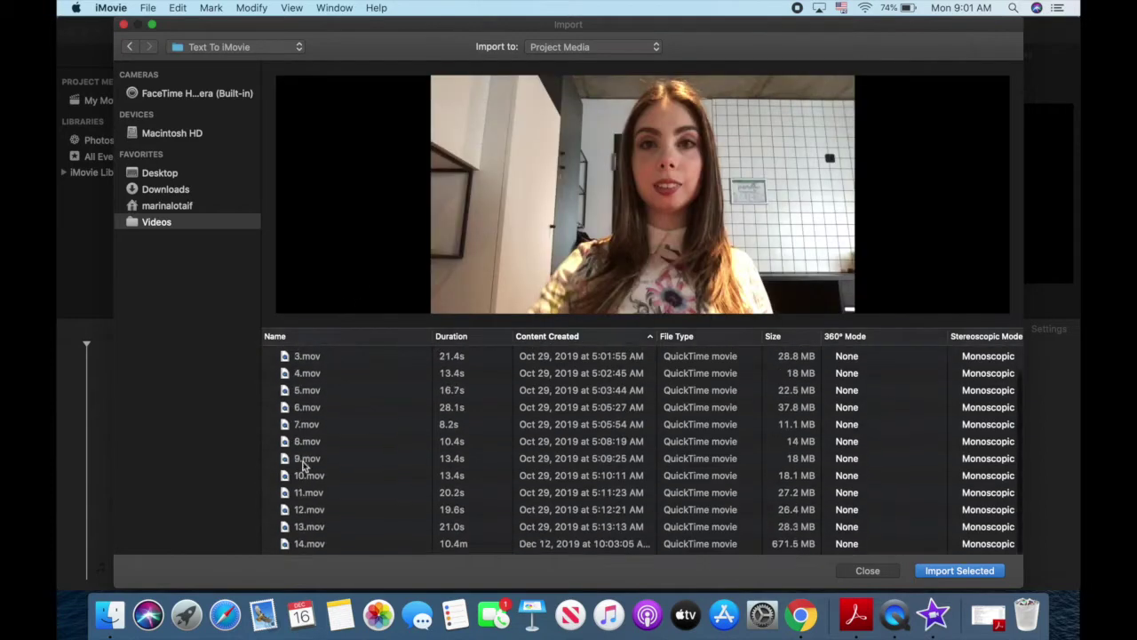
click(960, 571)
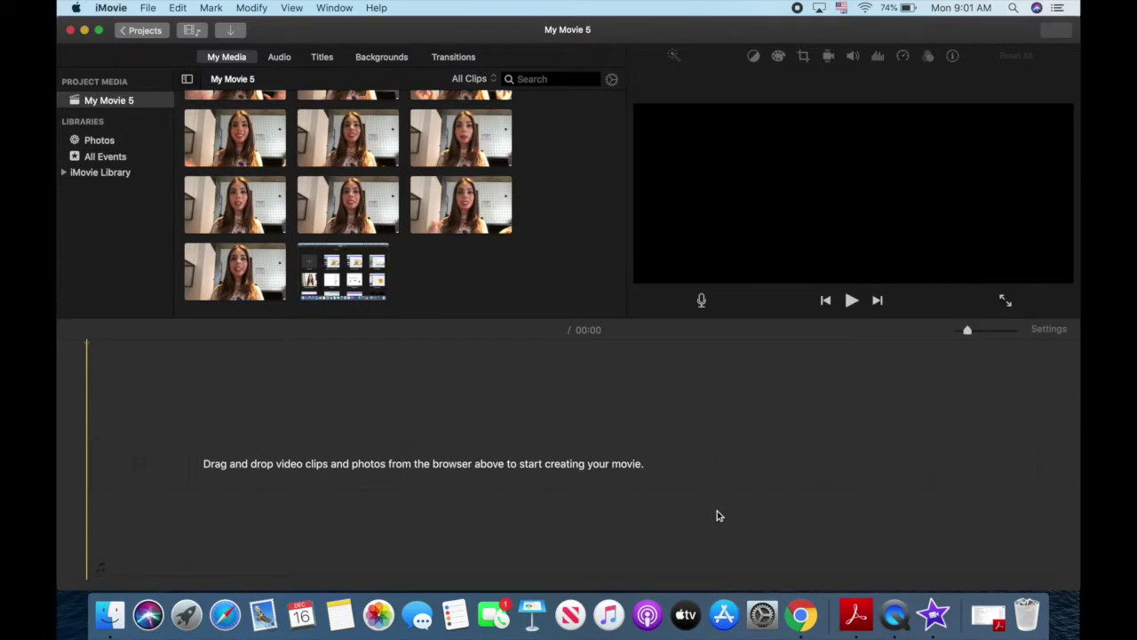
Step: Add all imported clips to the timeline in order, from the 14.9 s talking clip to the 10.4-minute screen recording
scroll(411, 201, up, 5)
drag(258, 143, 74, 515)
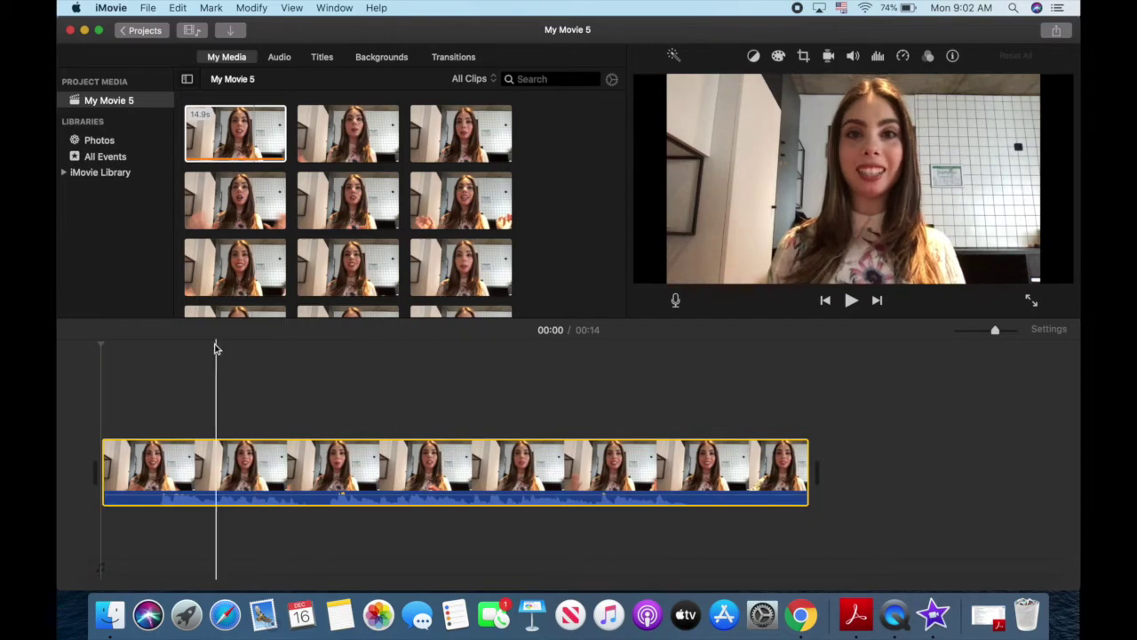
click(260, 129)
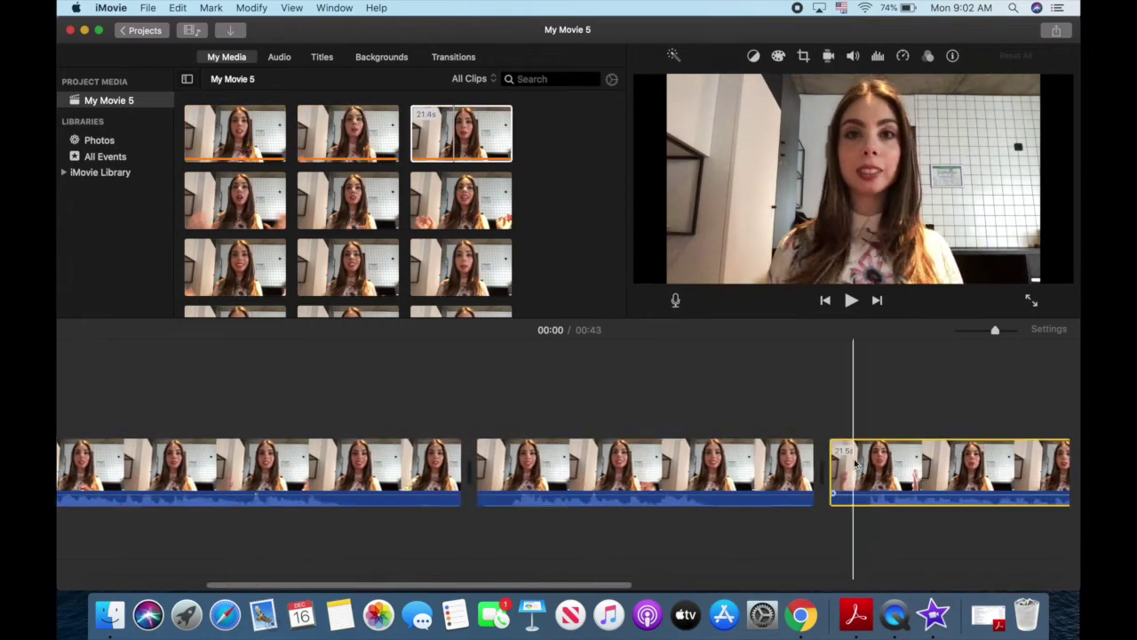
scroll(568, 471, right, 10)
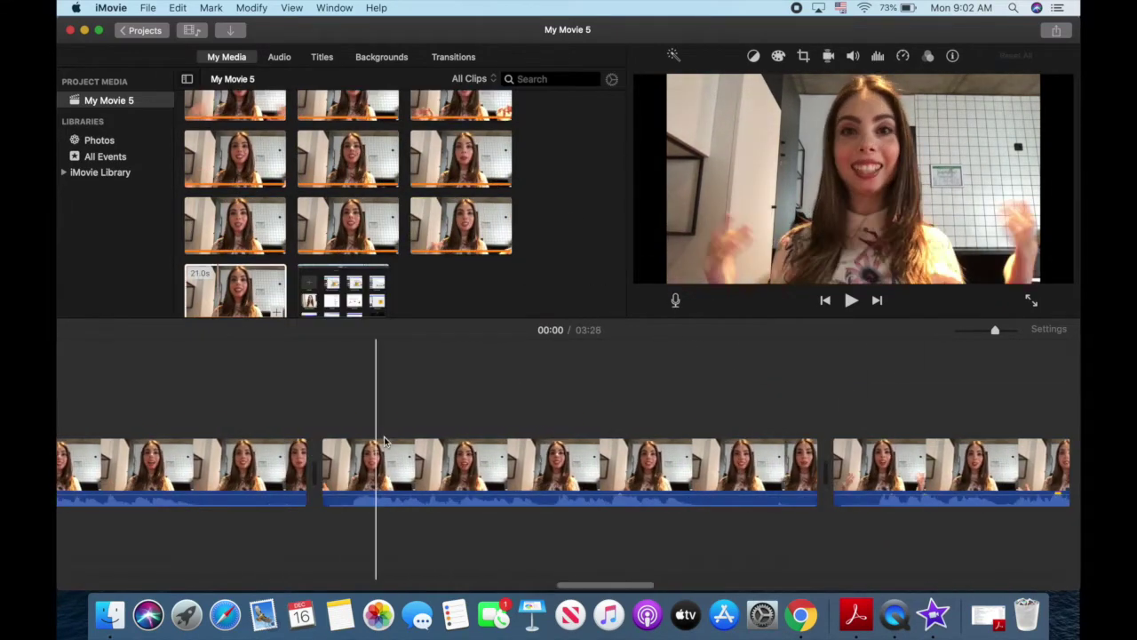
drag(343, 289, 728, 466)
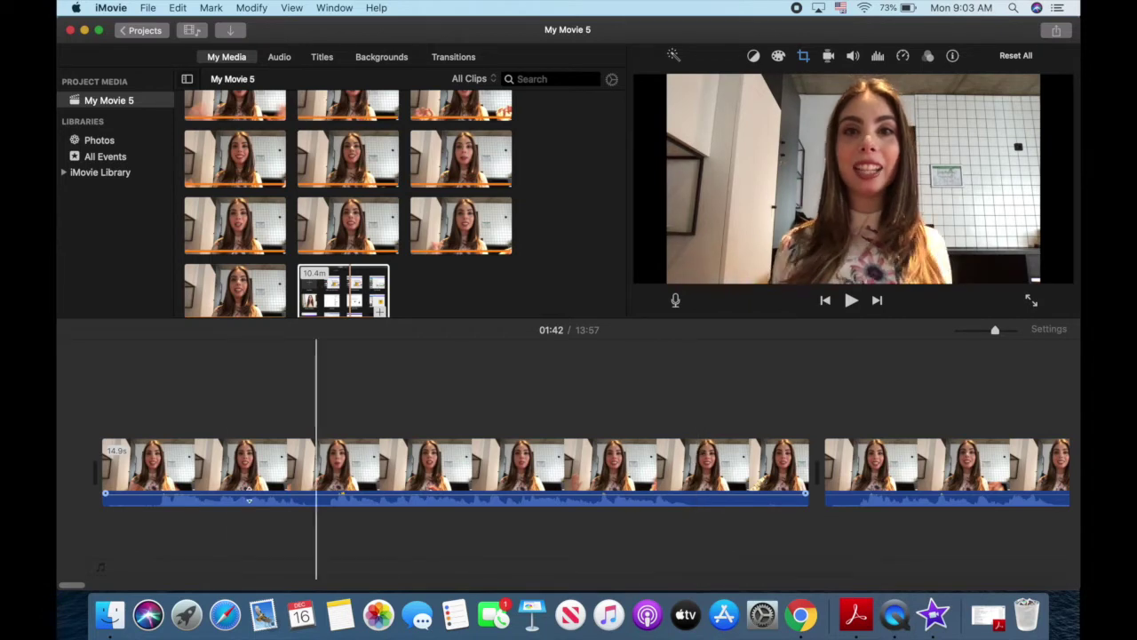
Step: Split the first timeline clip at about 00:01 and delete the short opening piece
click(104, 405)
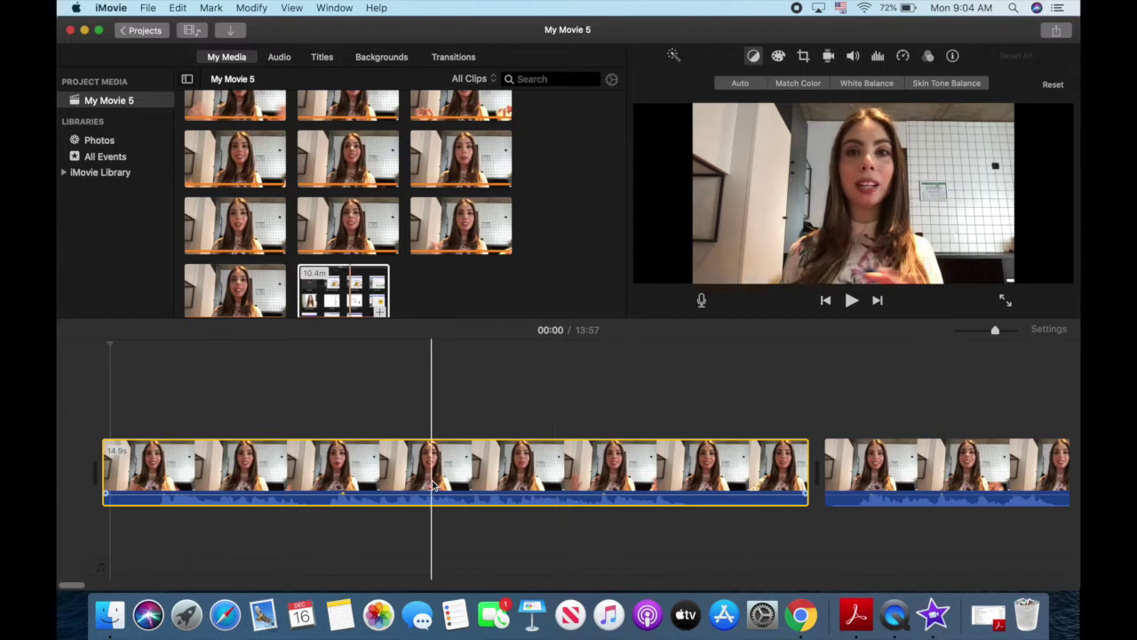
click(410, 475)
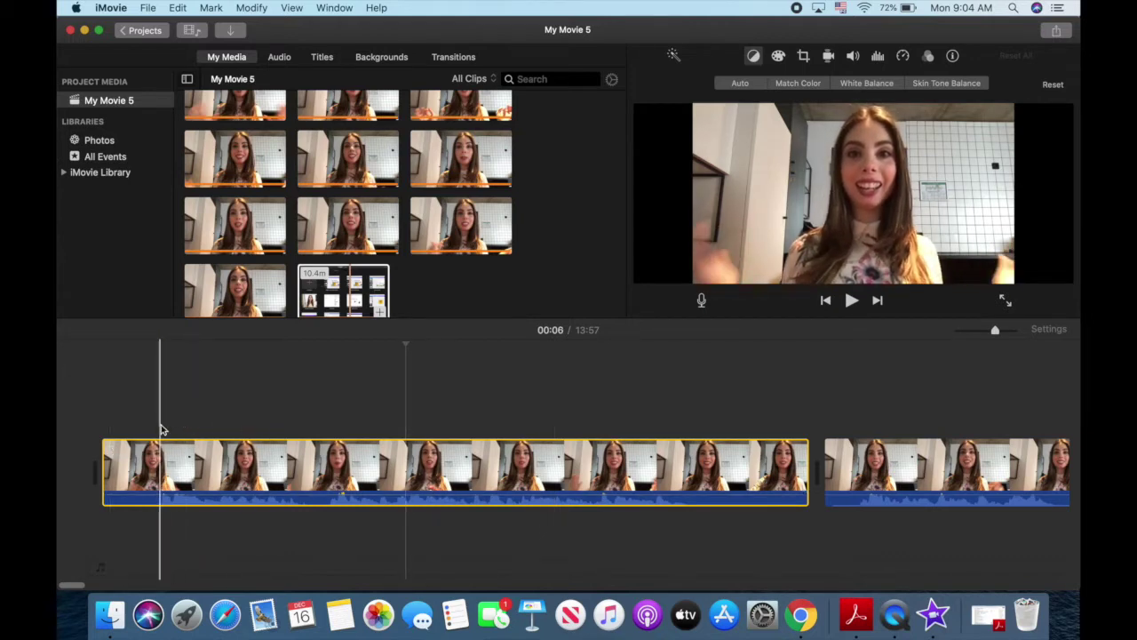
click(160, 455)
right_click(160, 455)
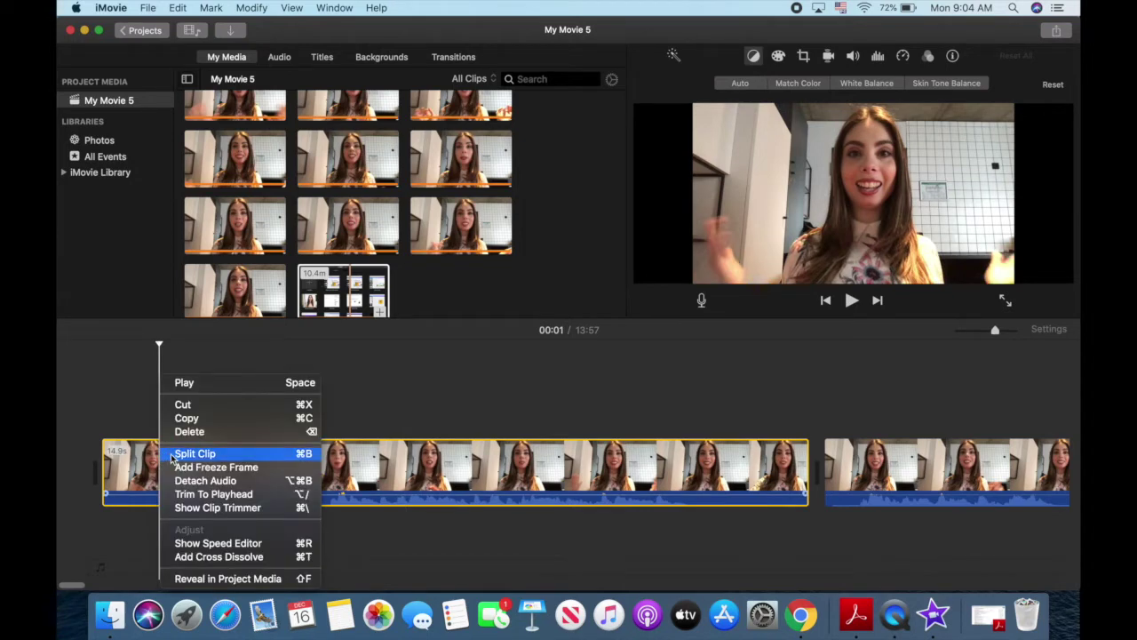
click(172, 455)
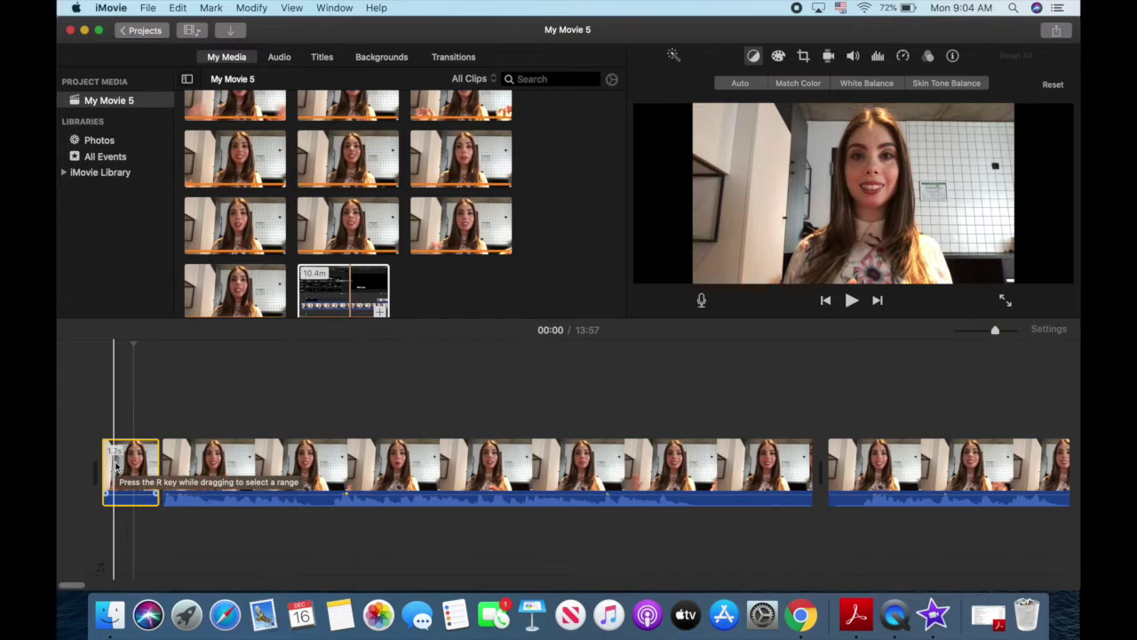
key(Delete)
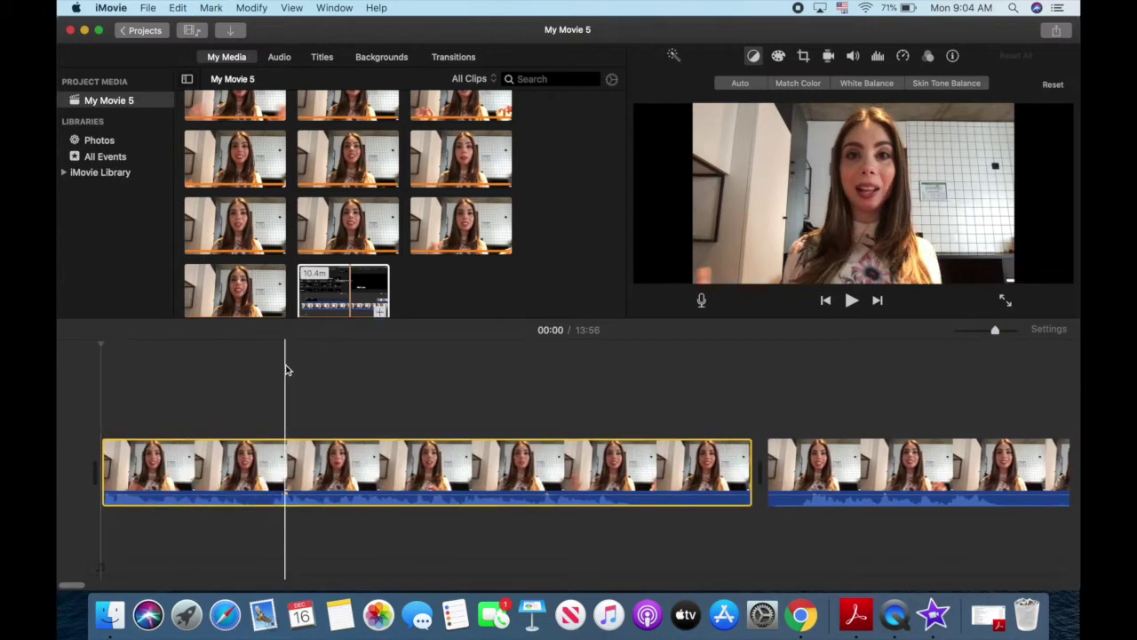
Step: Split the third timeline clip at 00:26
scroll(285, 370, right, 8)
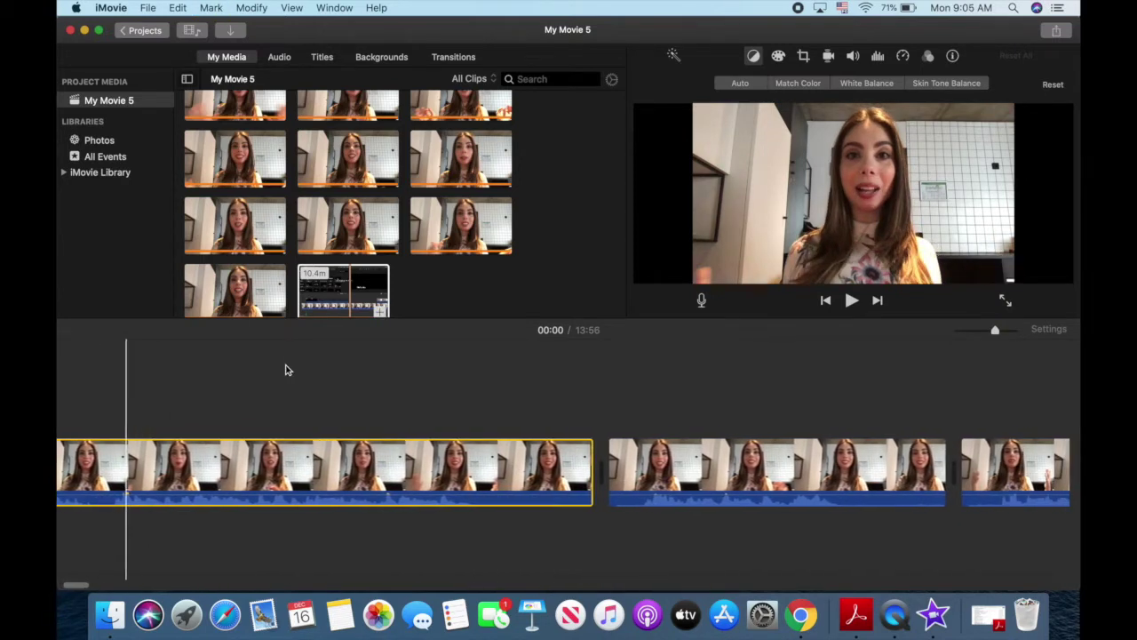
scroll(285, 370, right, 12)
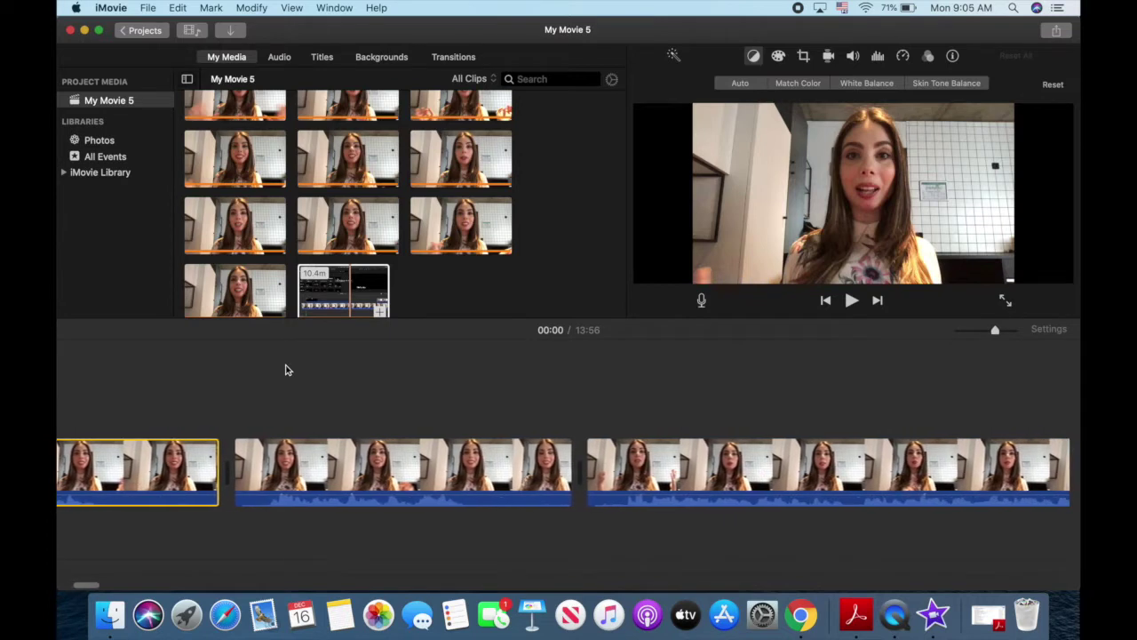
scroll(285, 370, right, 3)
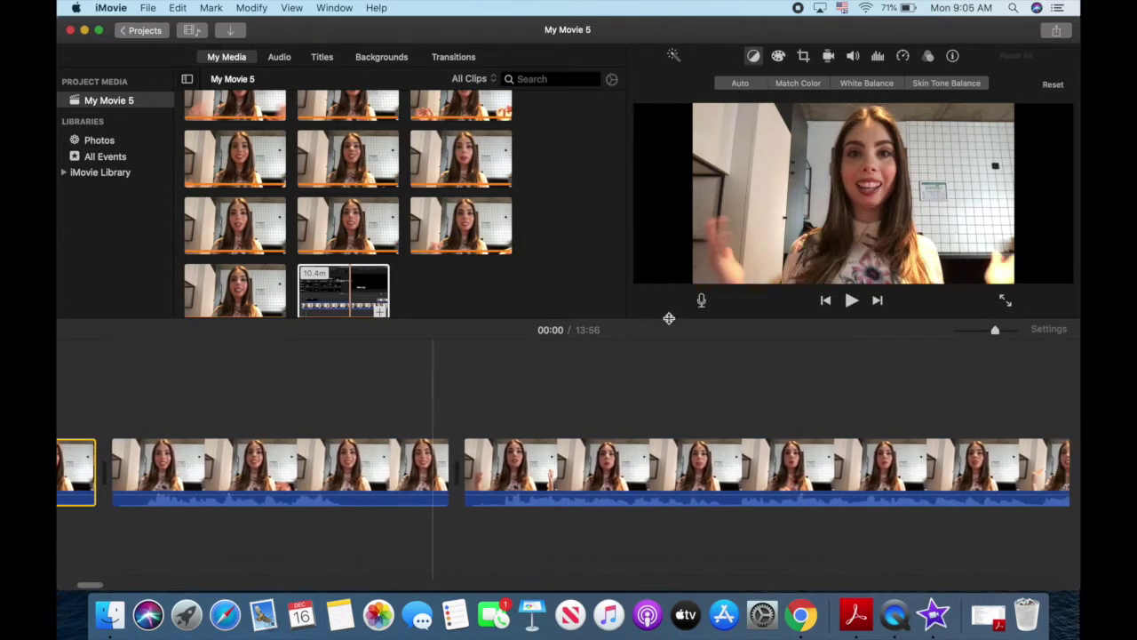
click(692, 452)
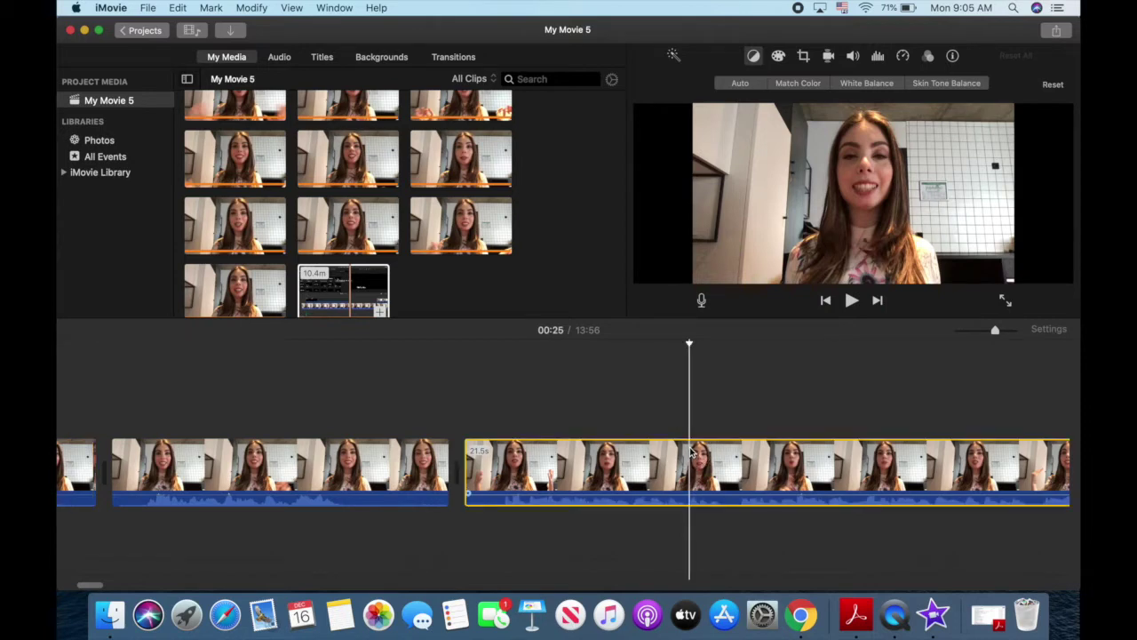
click(723, 460)
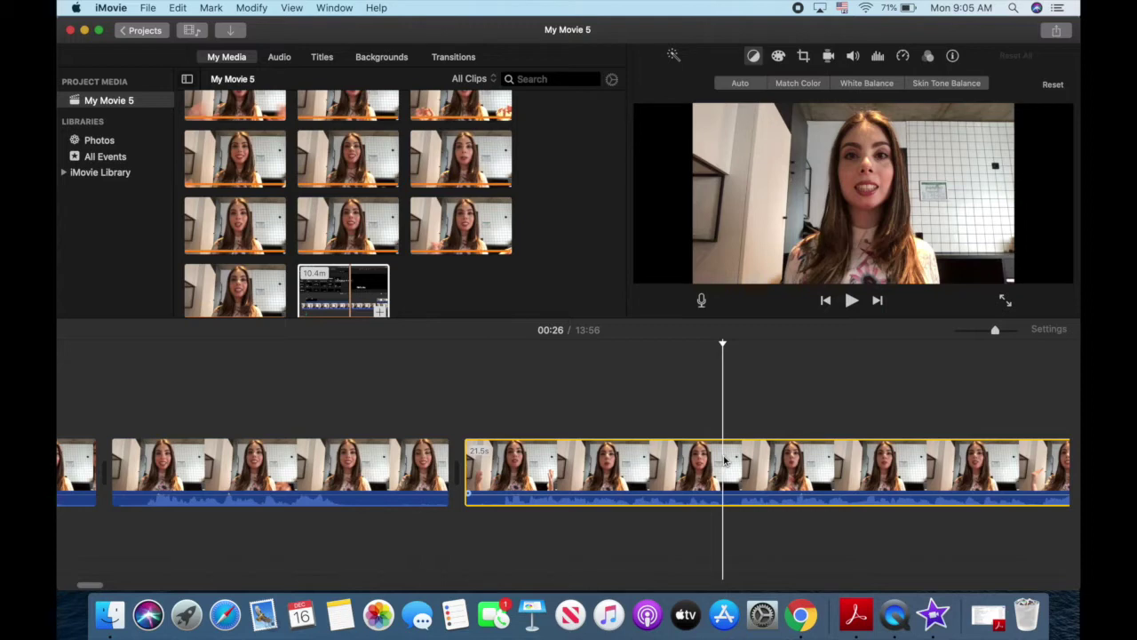
right_click(724, 461)
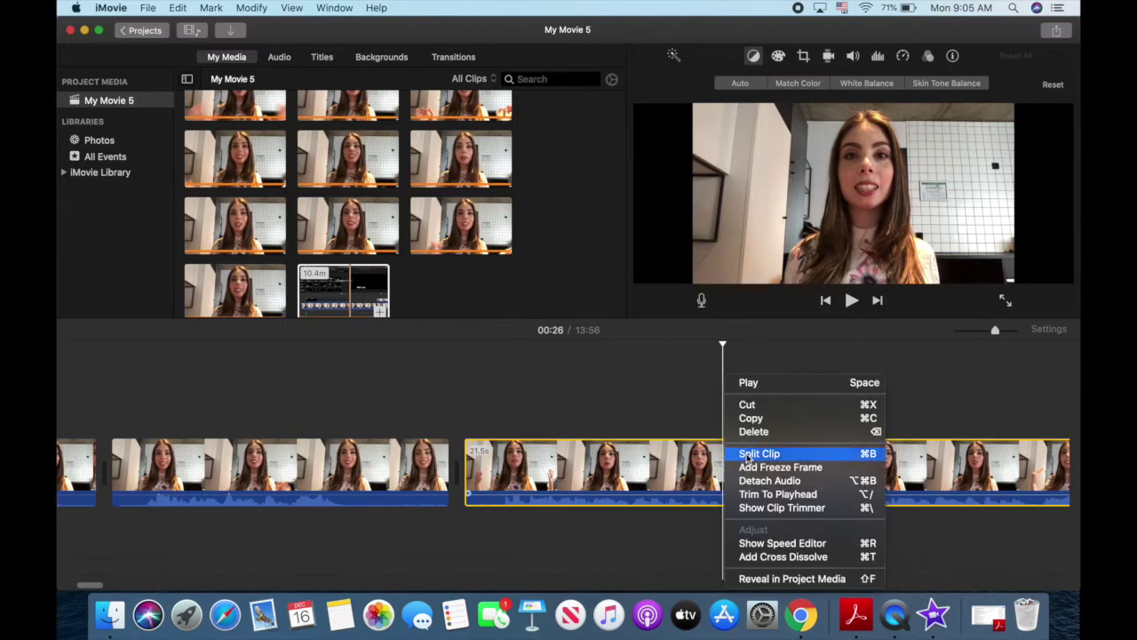
click(744, 454)
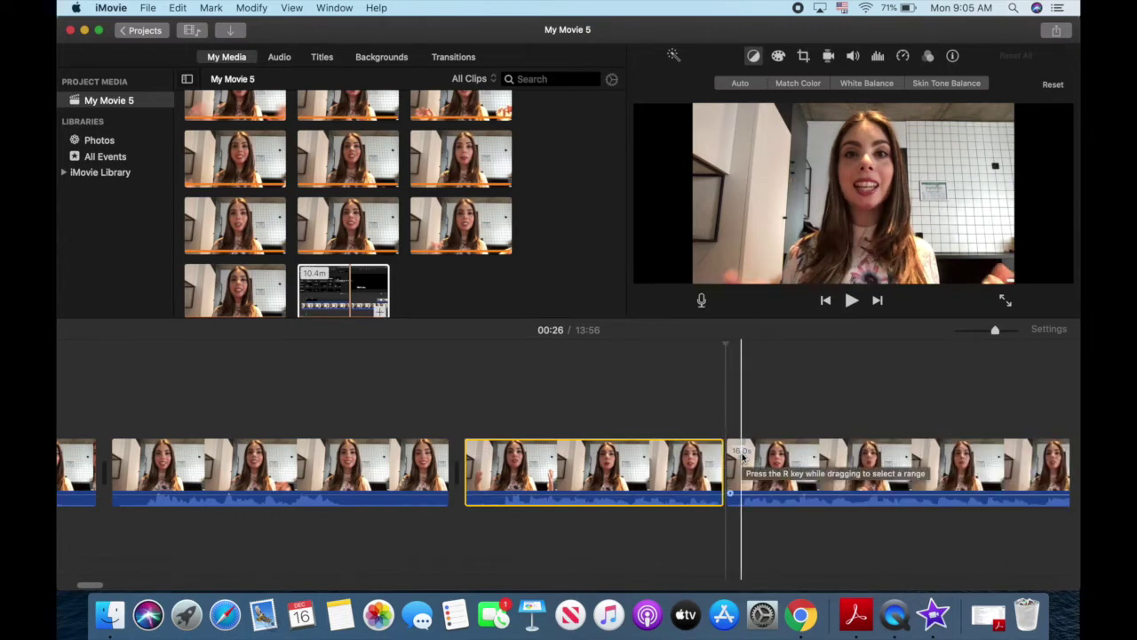
Step: Split the timeline clip just after the 00:26 cut and delete the short 0.3 s piece in between
click(743, 456)
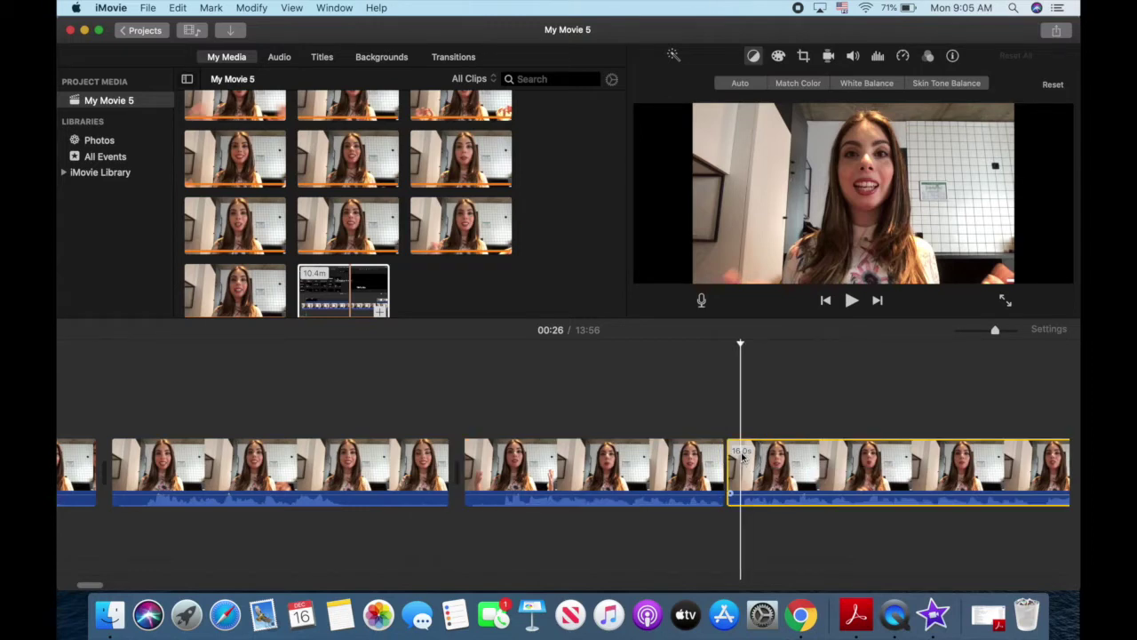
right_click(743, 456)
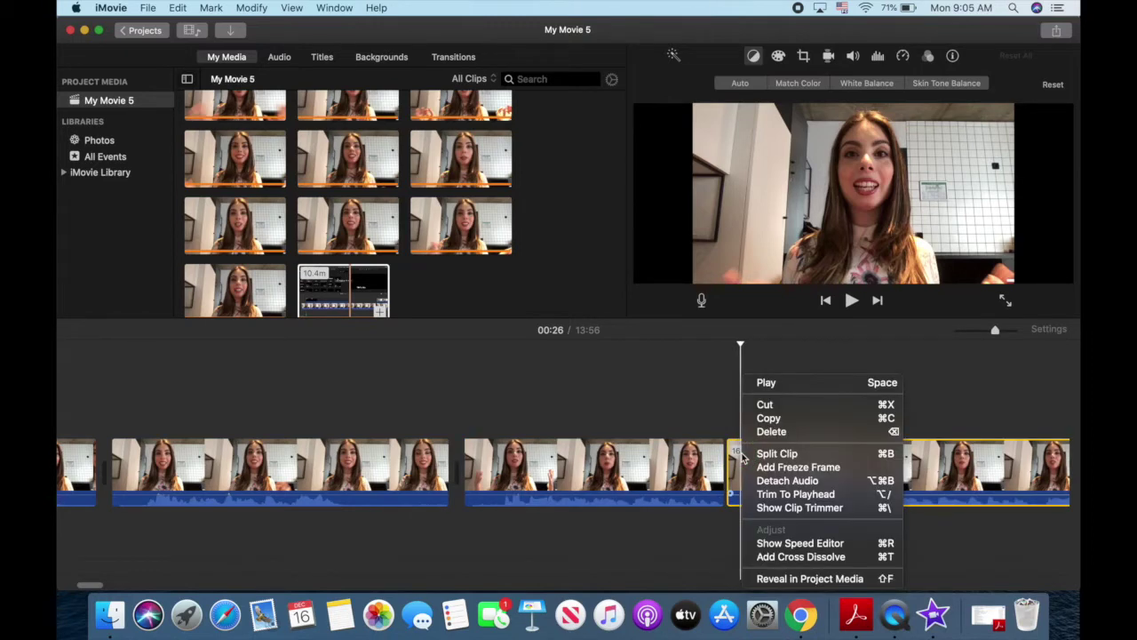
click(776, 454)
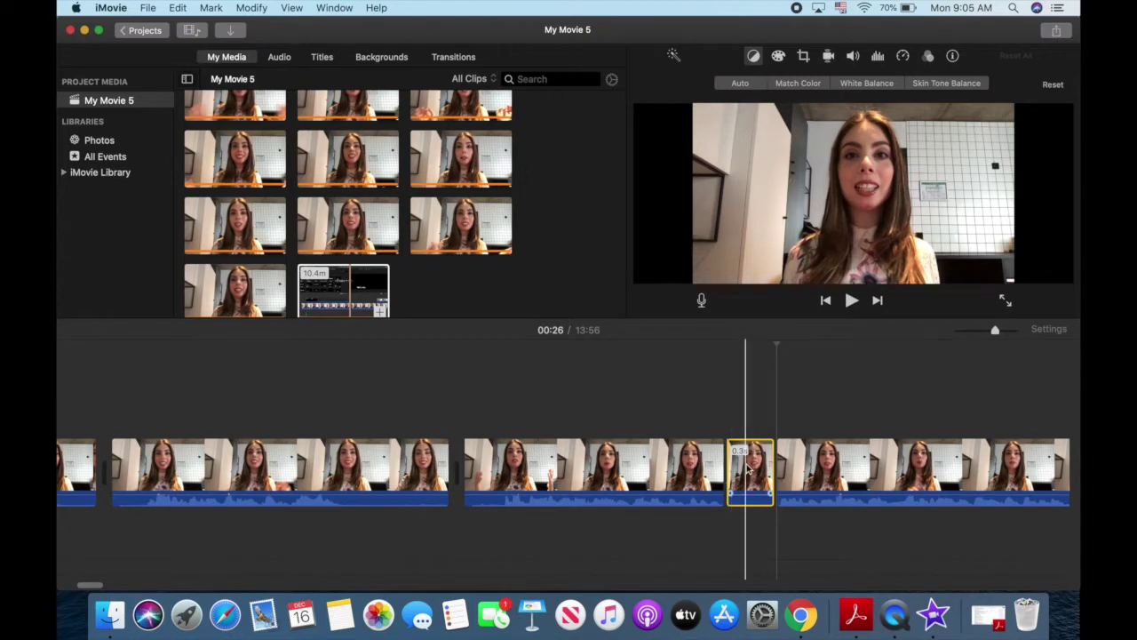
key(Delete)
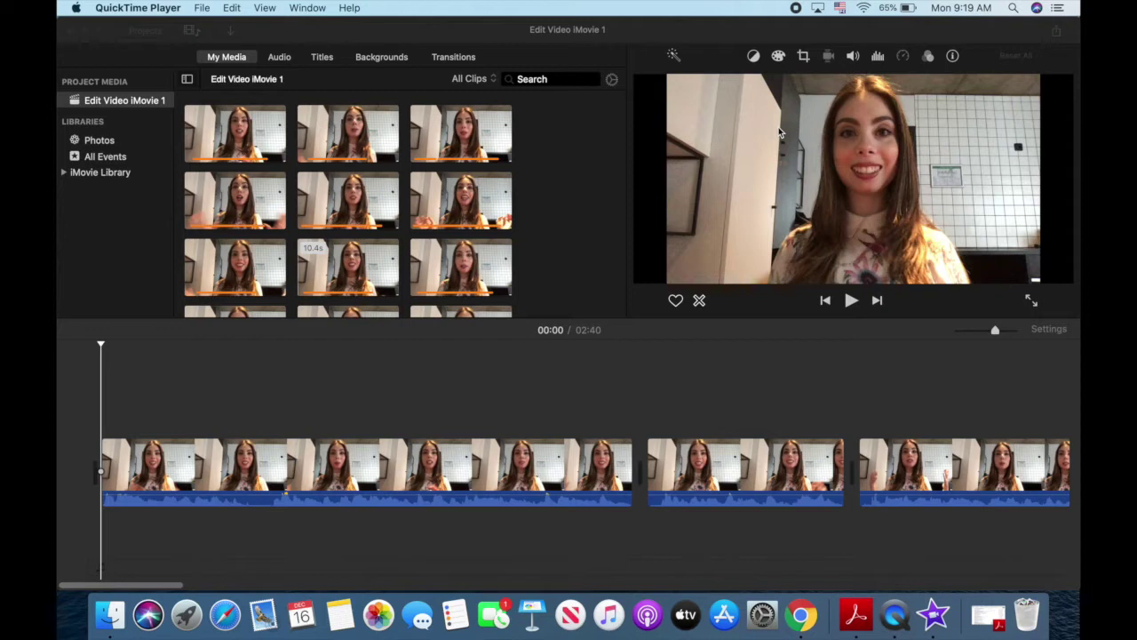
Step: Switch to Canva in Chrome and create a blank design with custom dimensions of 1920 × 1080 px
key(super+Tab)
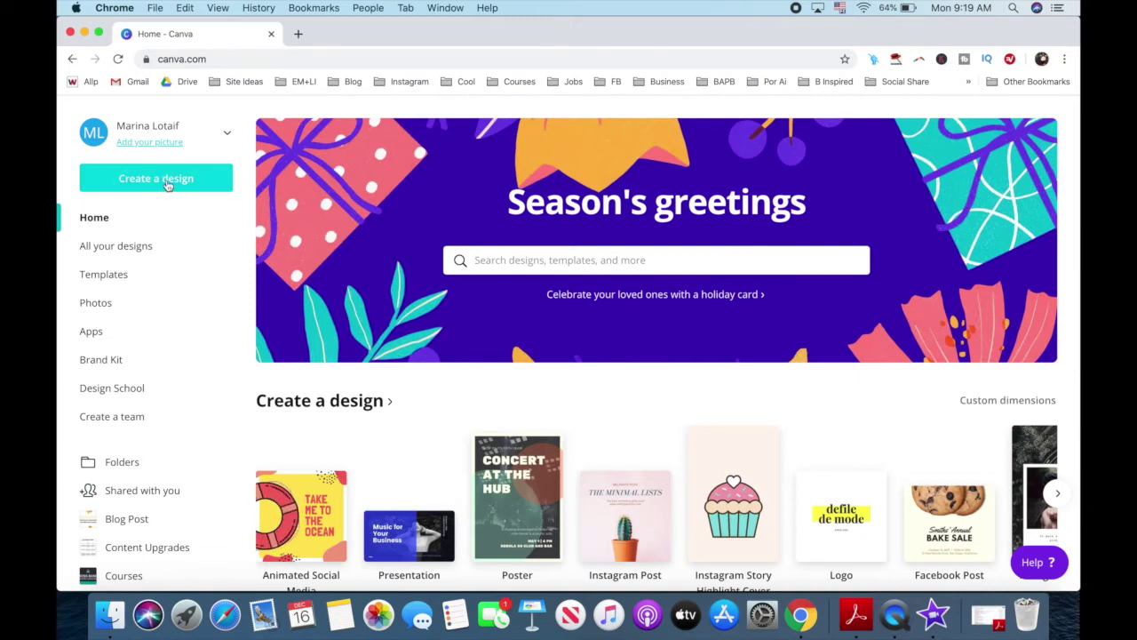
click(167, 183)
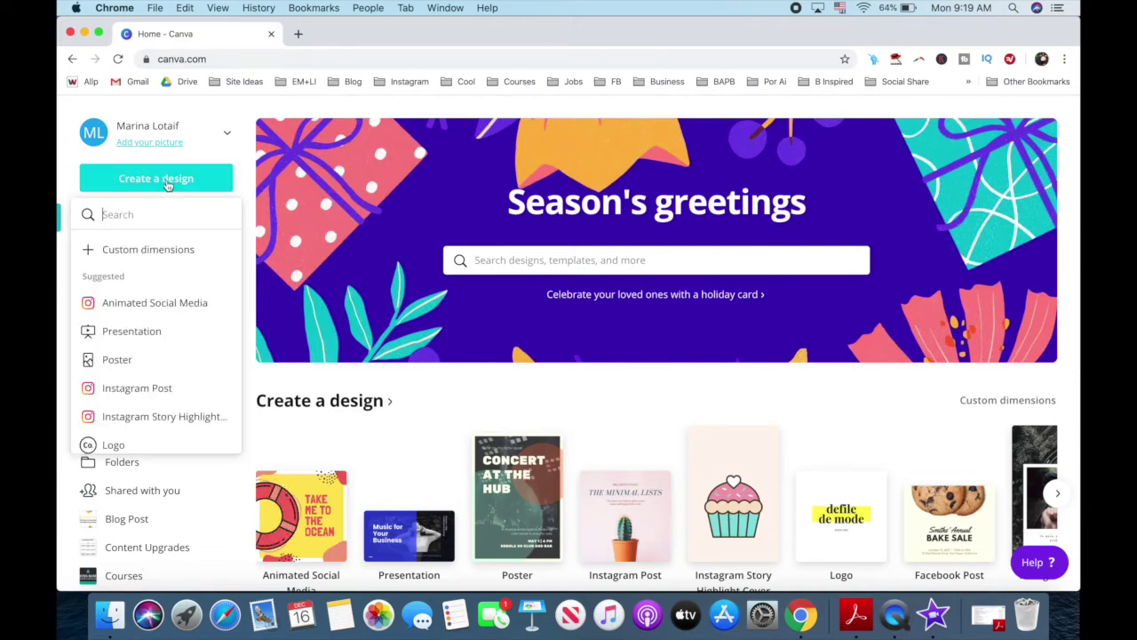
click(167, 249)
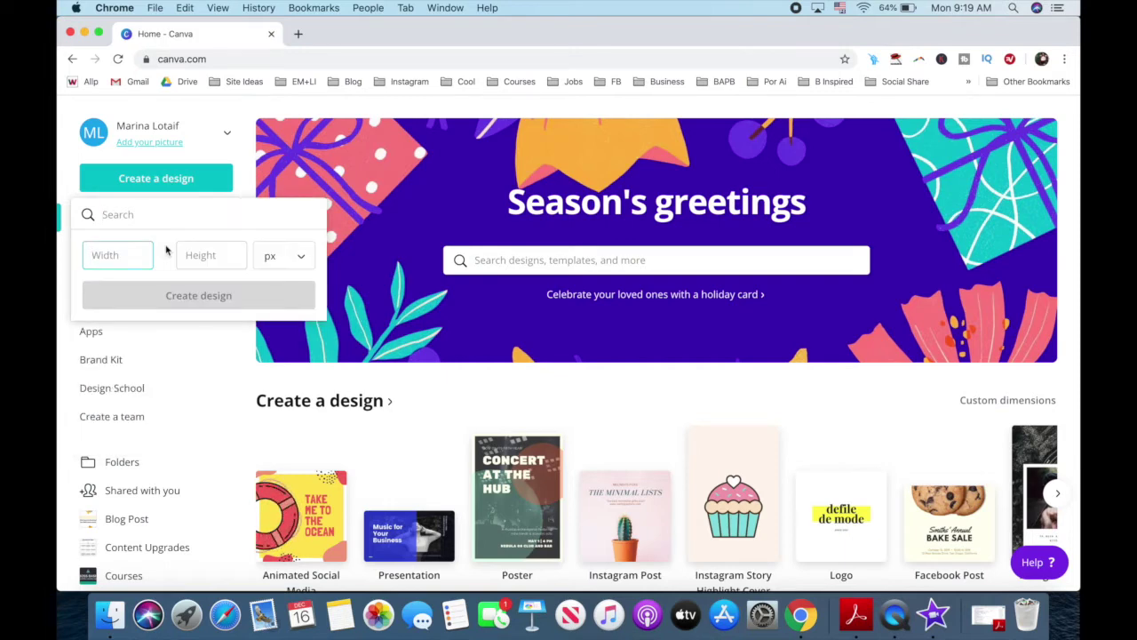
text(192)
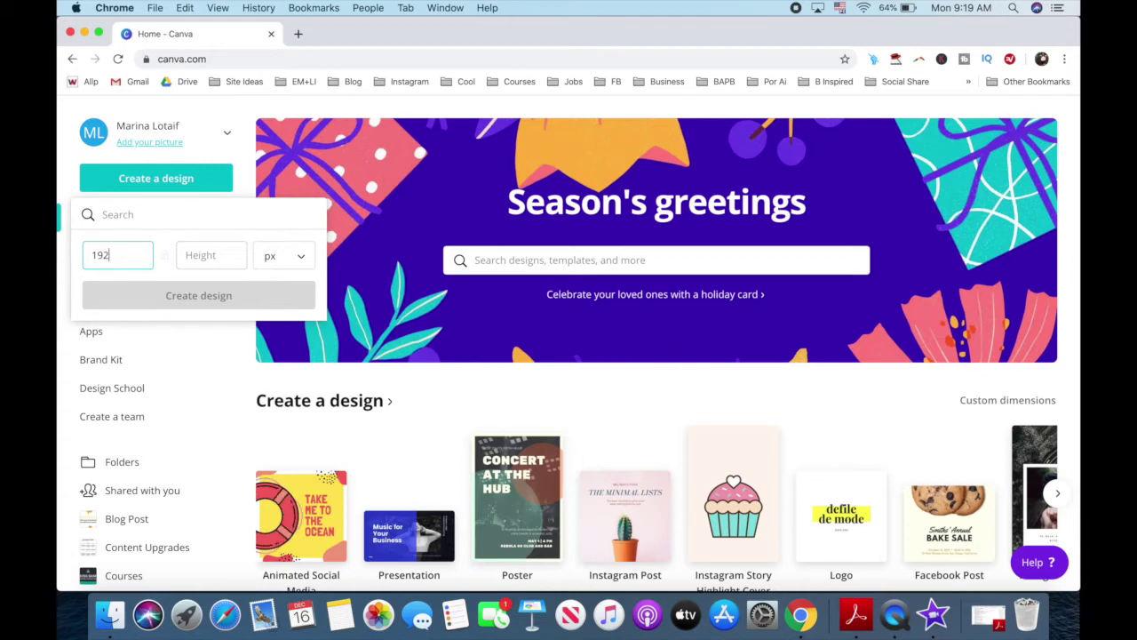
text(0)
click(220, 249)
text(10)
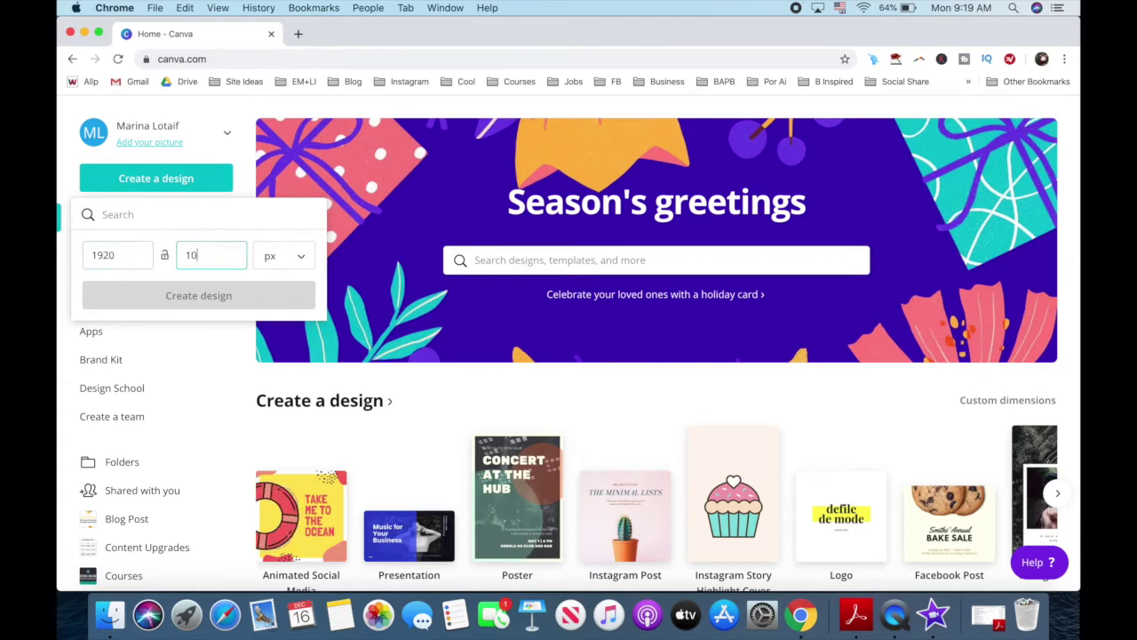
text(80)
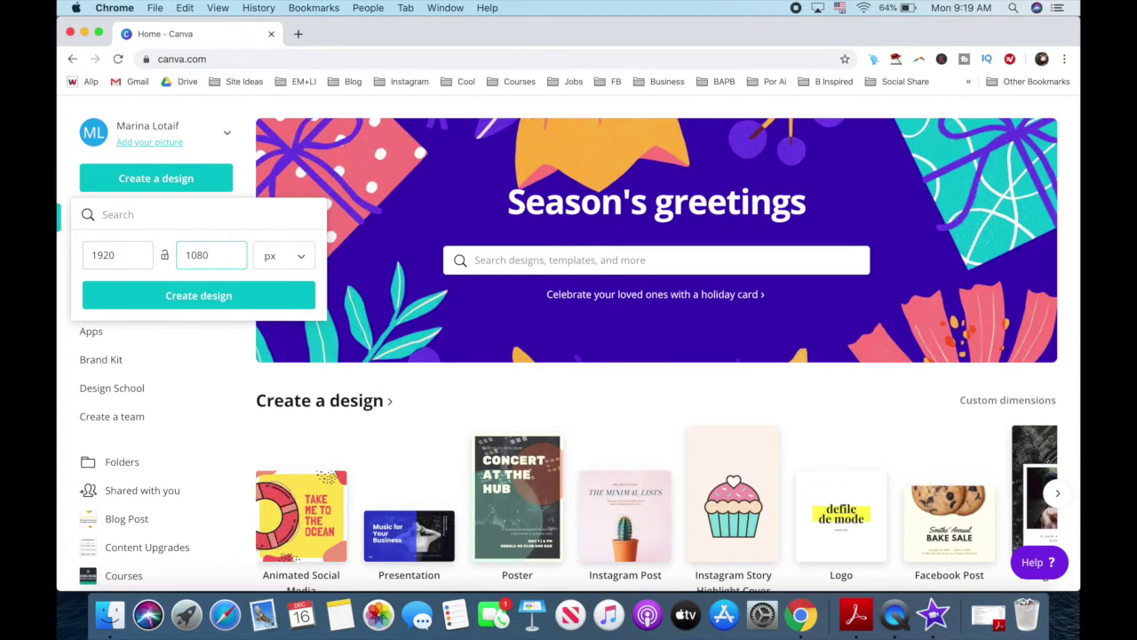
click(224, 299)
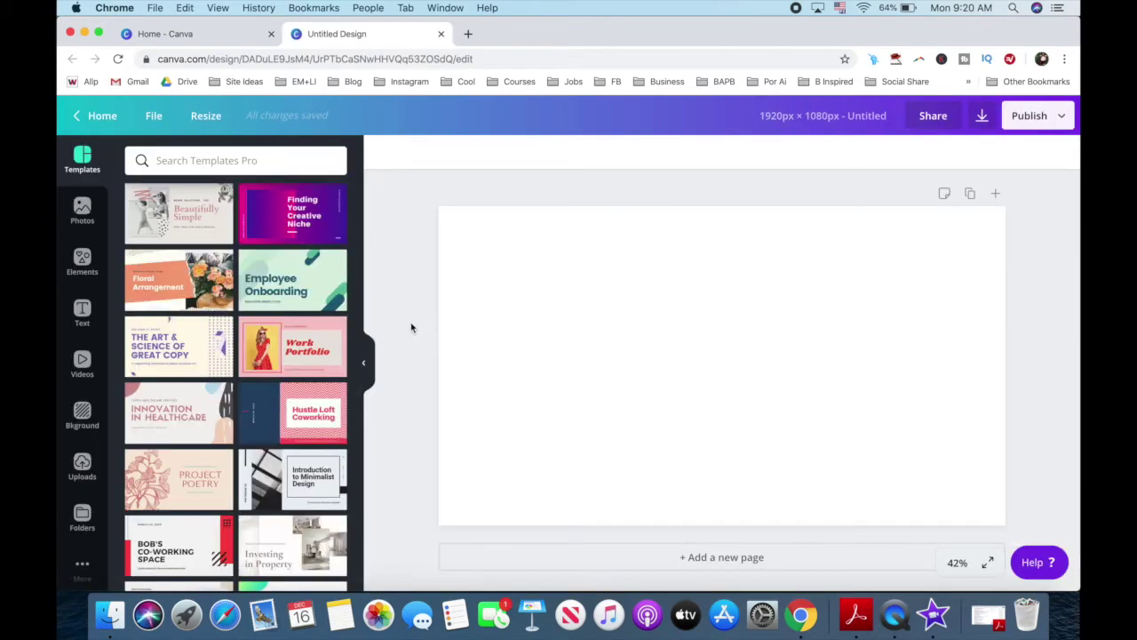
click(82, 311)
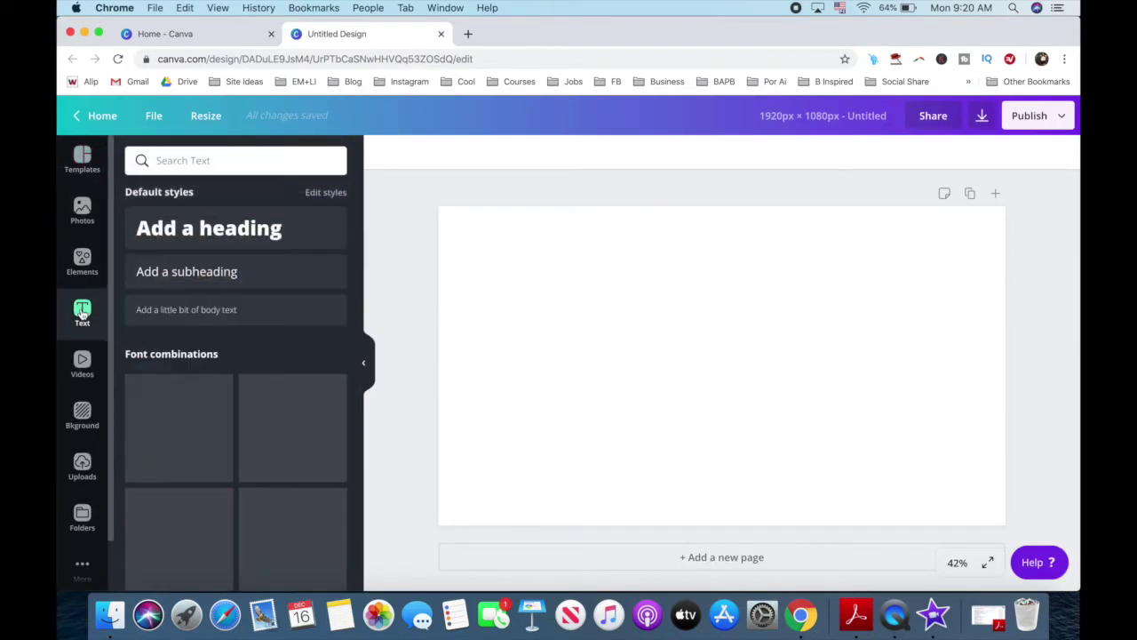
click(211, 230)
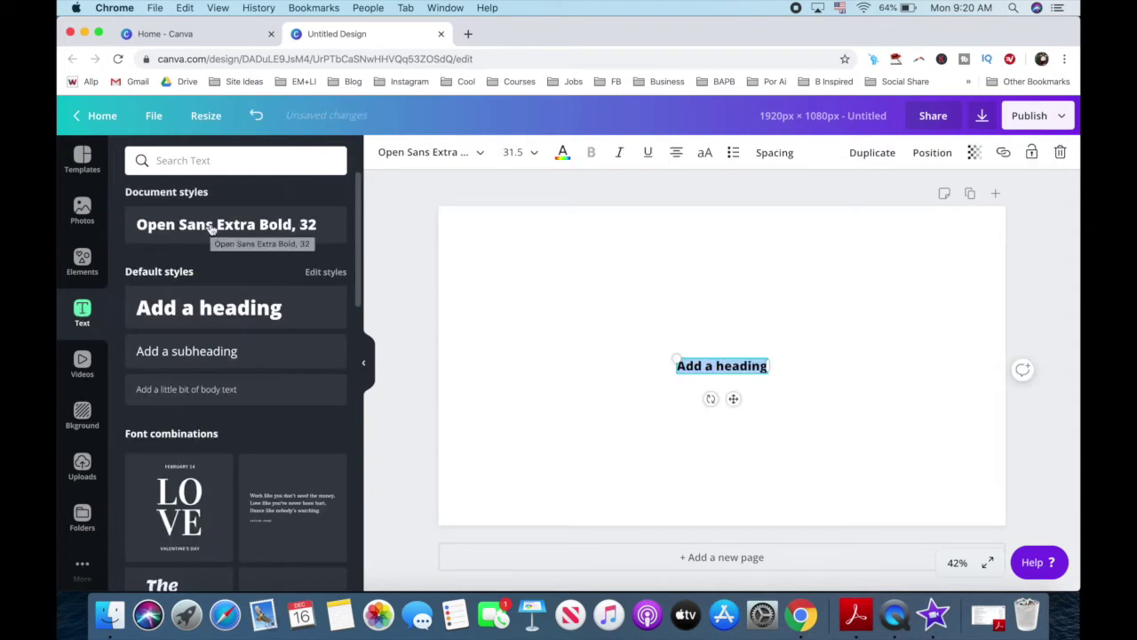
text(@yestotech)
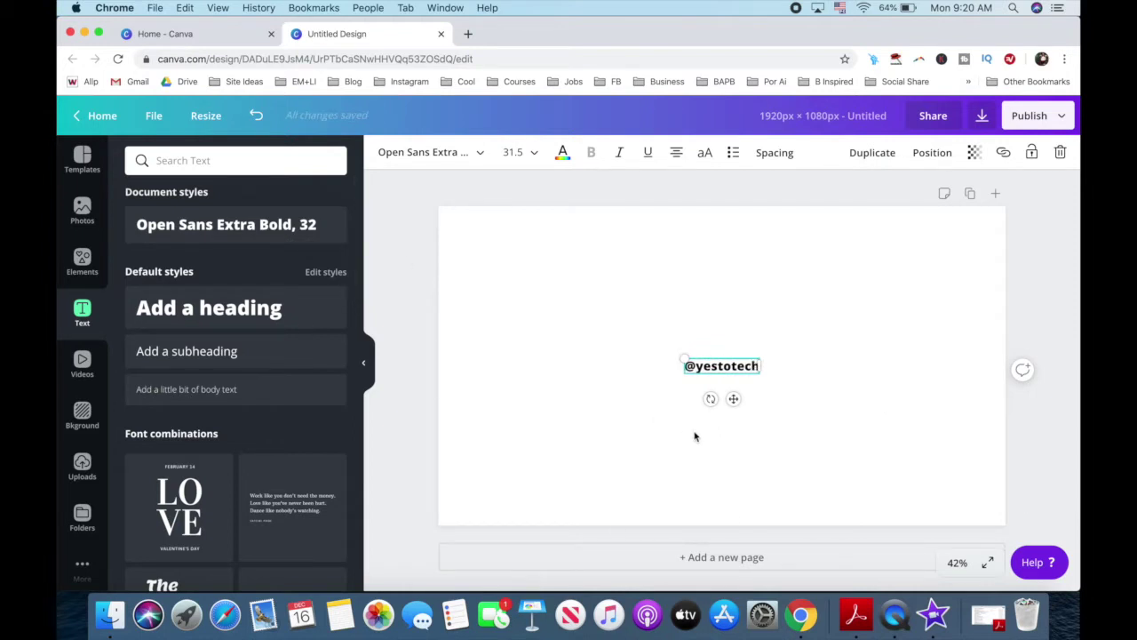
key(super+a)
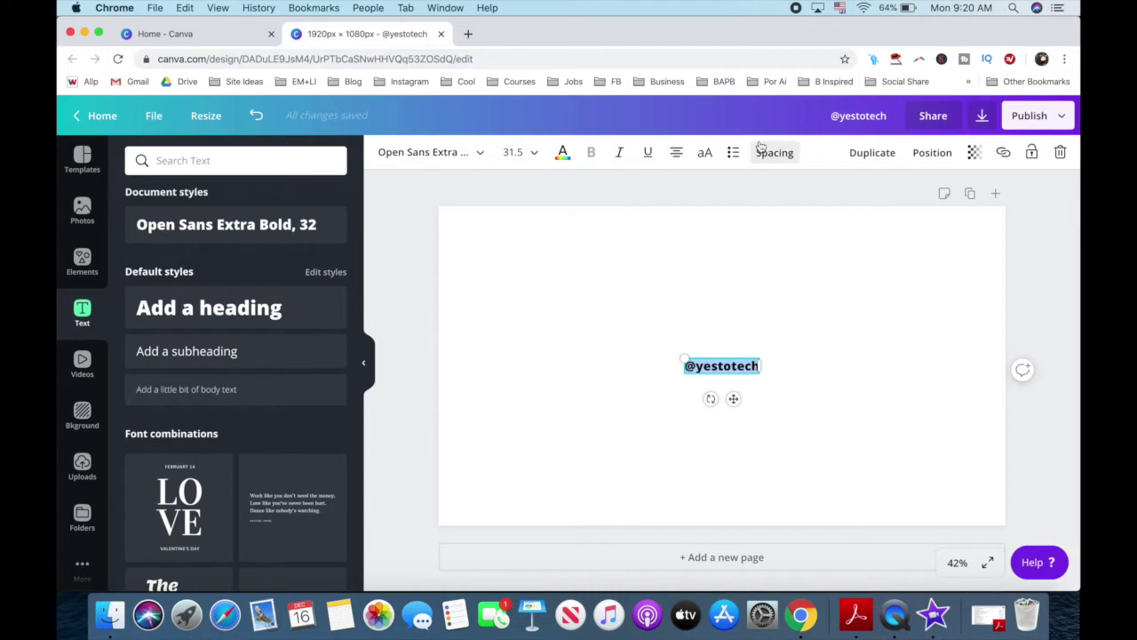
click(427, 152)
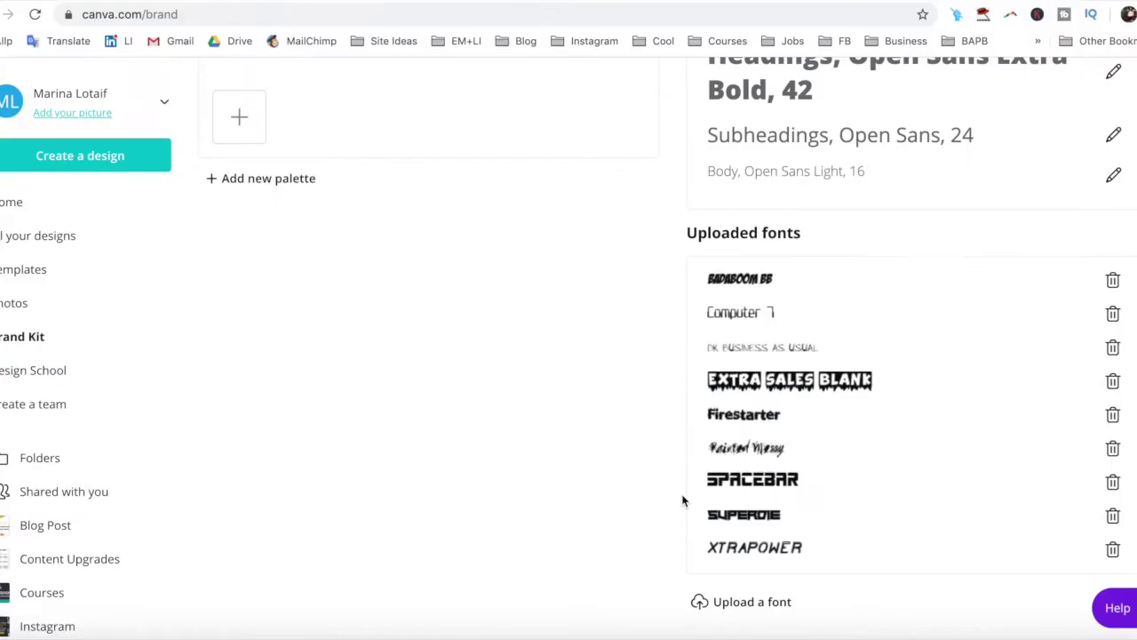
Step: Choose Moonbright Demo.ttf from the moonbright folder in Downloads as a font to upload to the Brand Kit
click(712, 605)
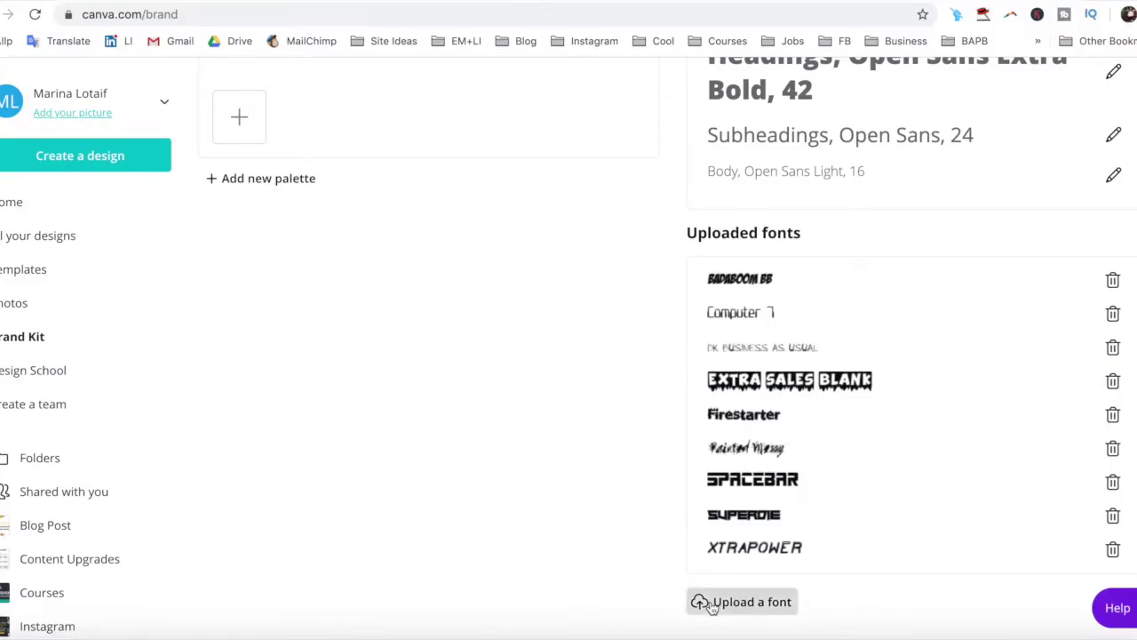
scroll(475, 306, down, 5)
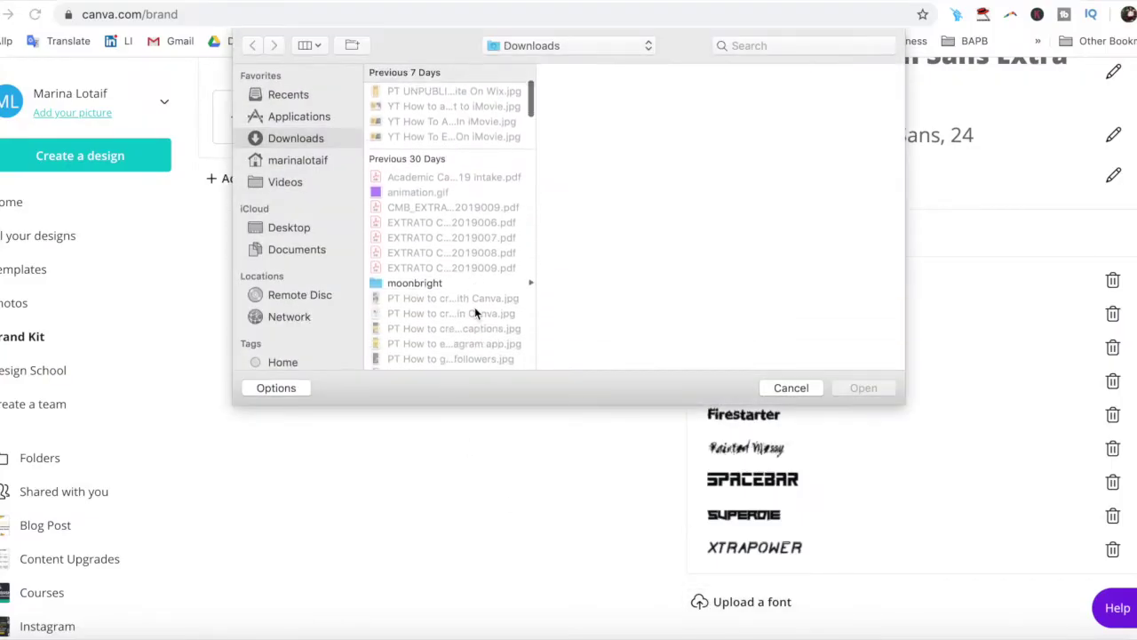
click(462, 179)
click(565, 109)
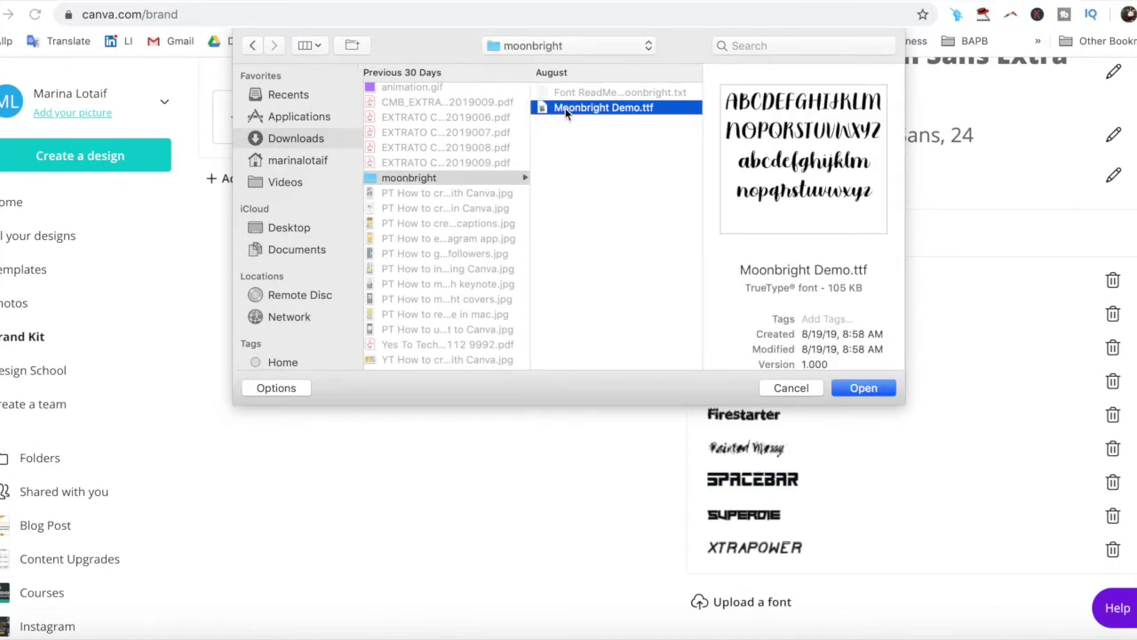
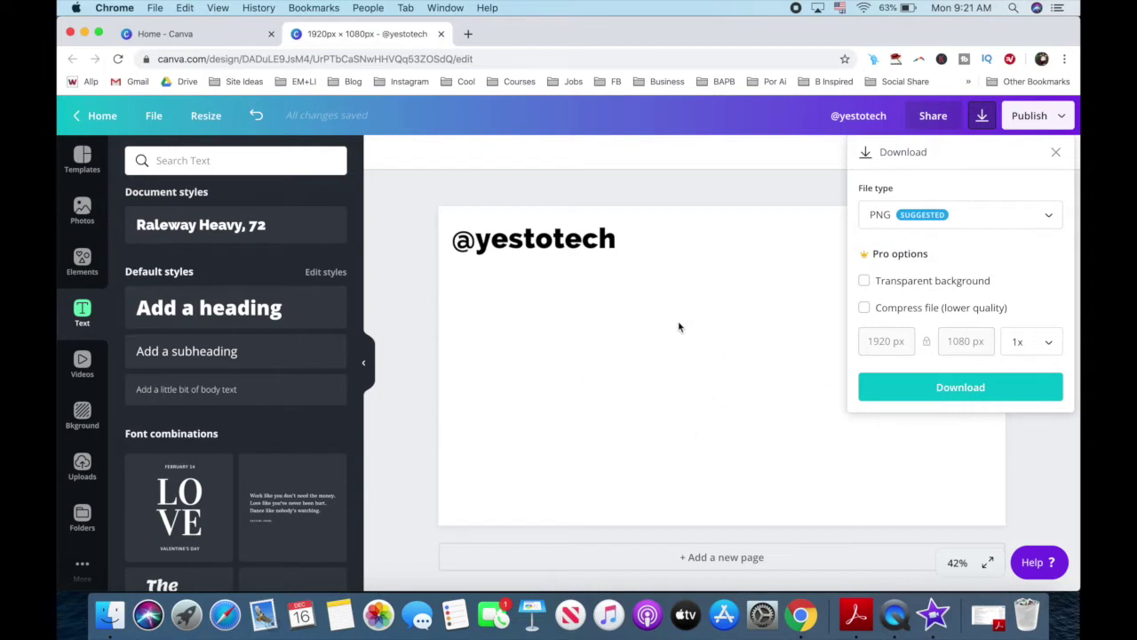
click(865, 281)
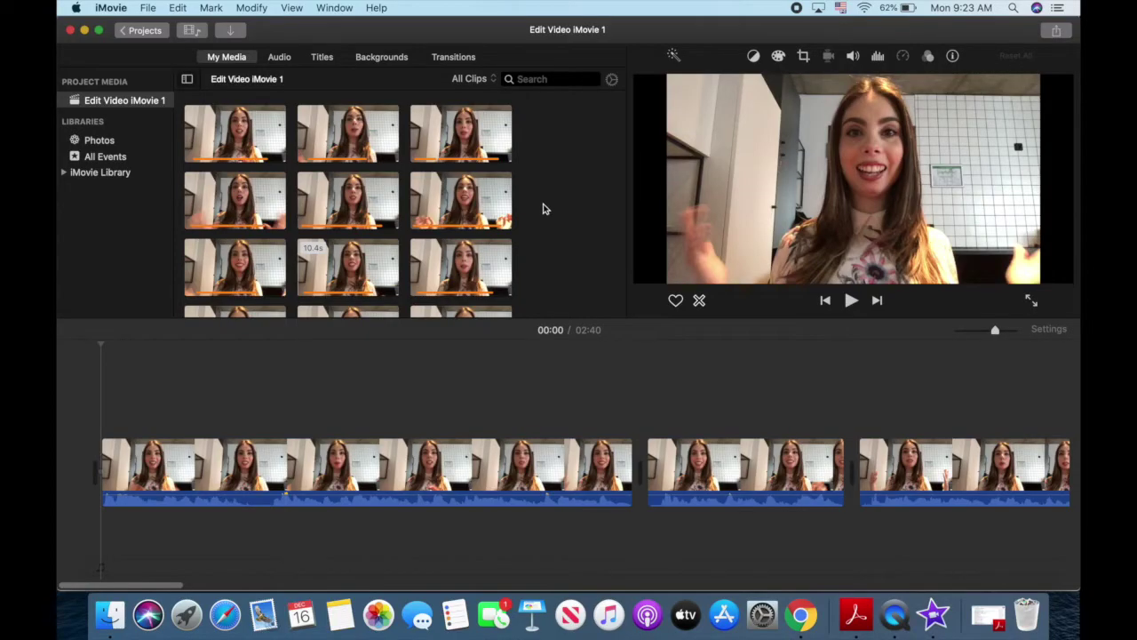
click(235, 34)
scroll(406, 388, down, 20)
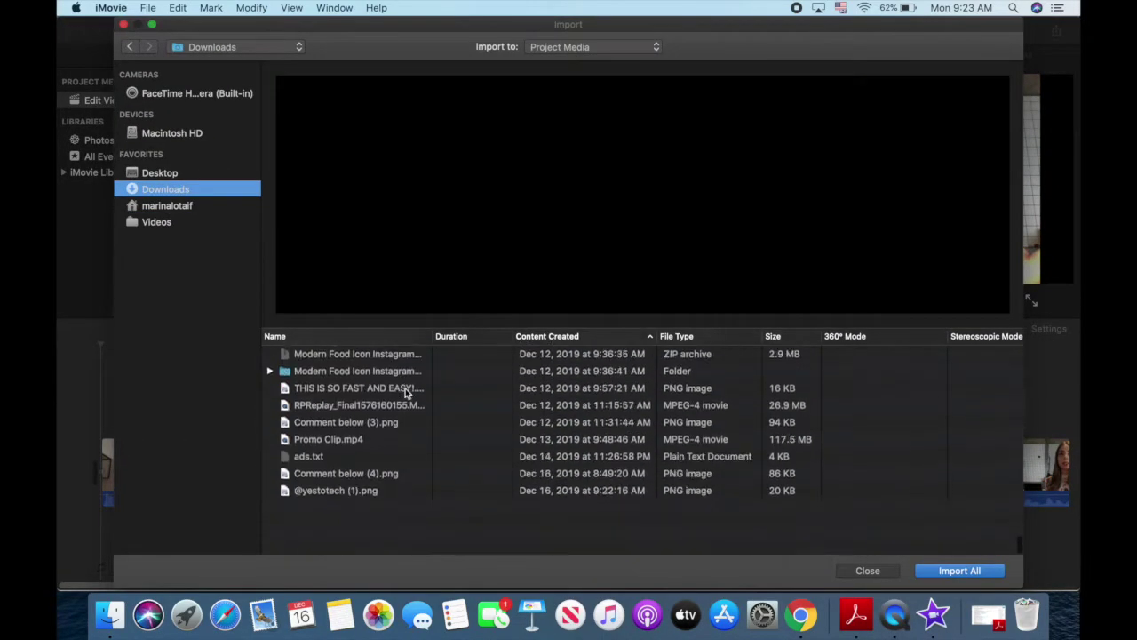
click(351, 543)
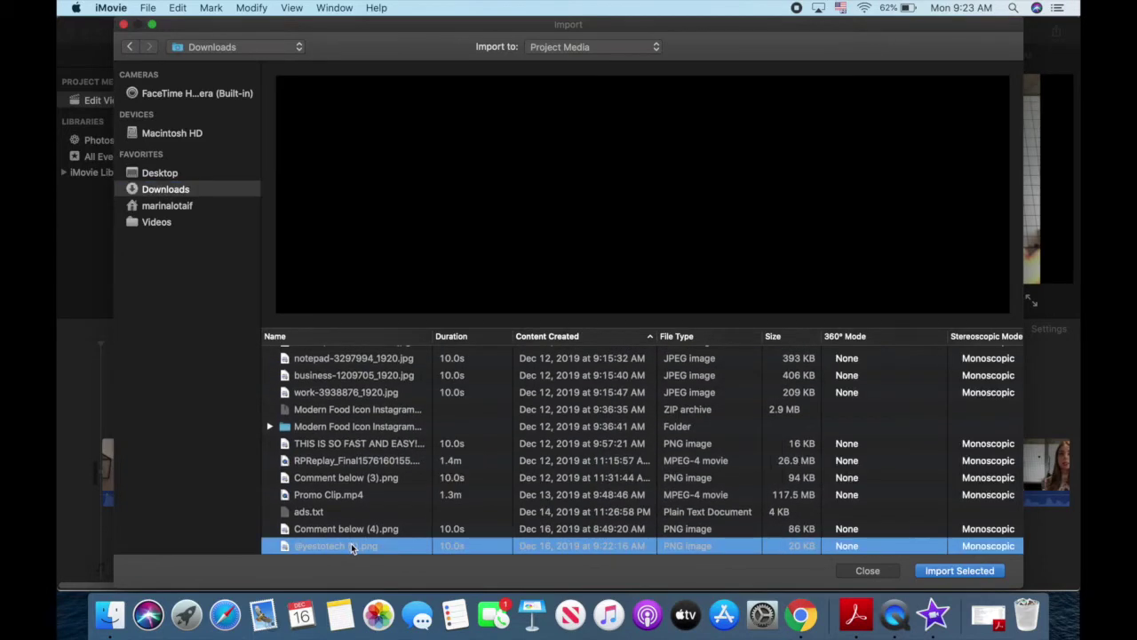
click(947, 572)
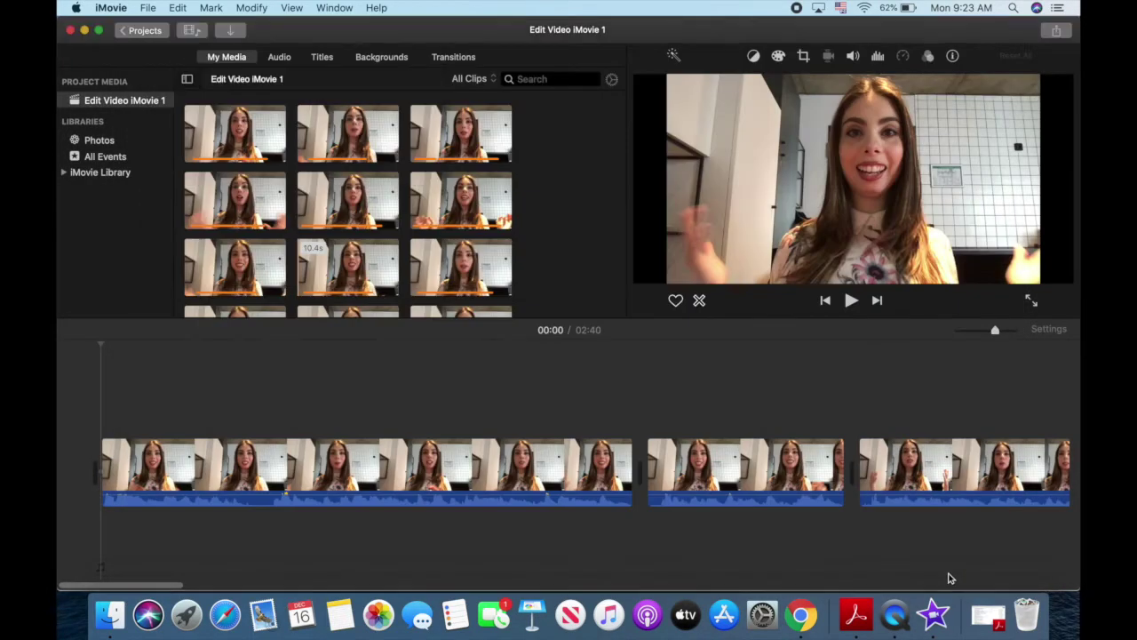
scroll(554, 269, down, 3)
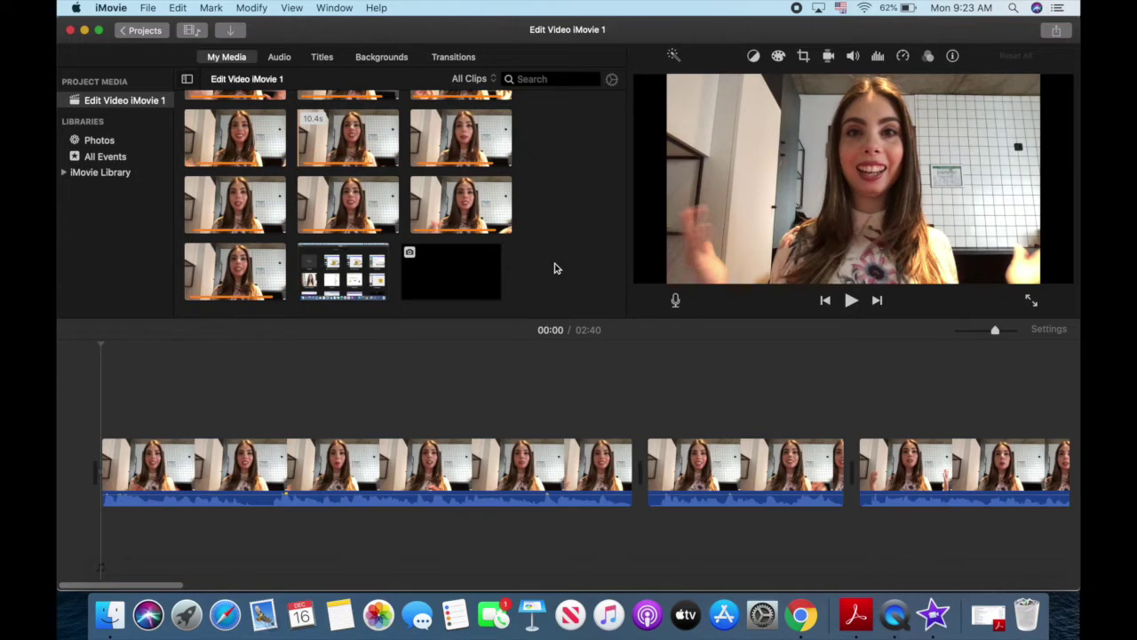
drag(474, 279, 160, 398)
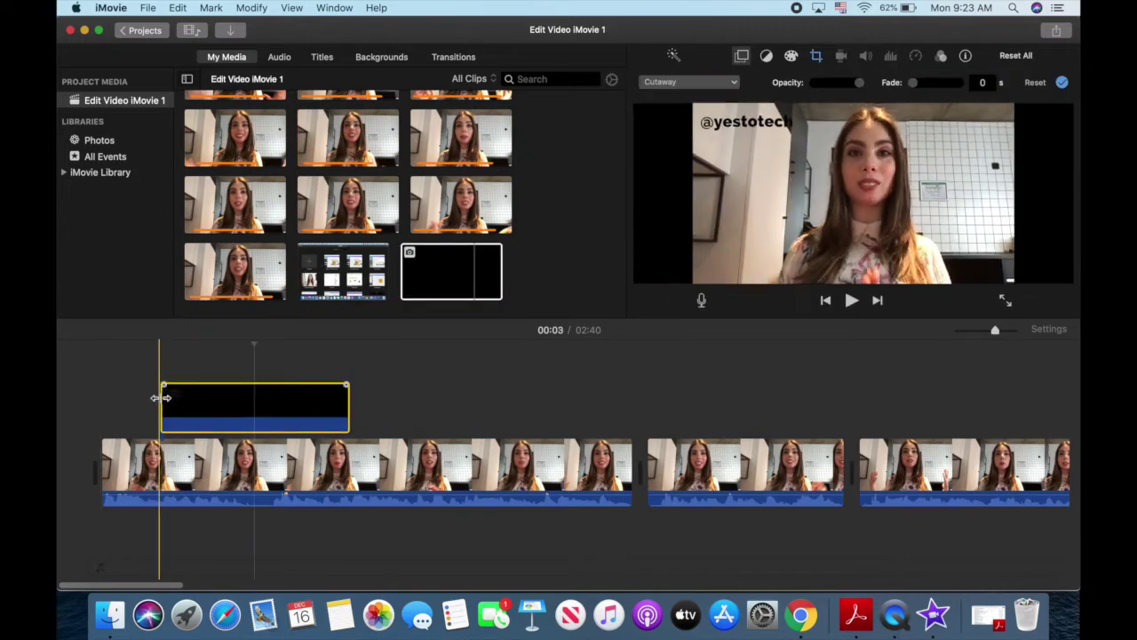
click(814, 56)
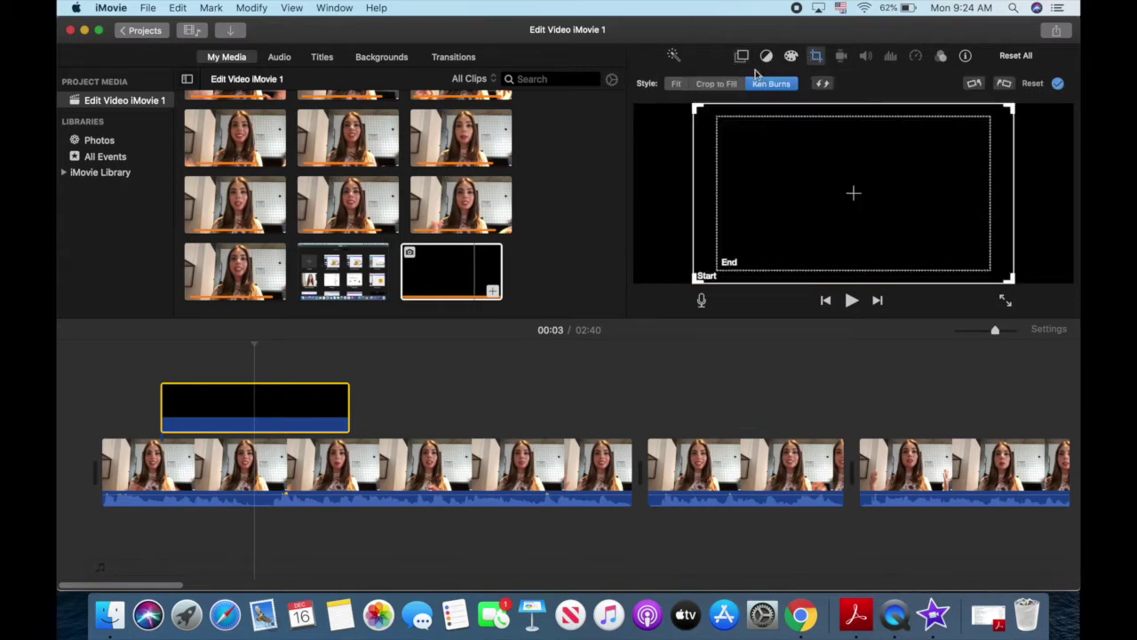
click(675, 83)
click(111, 377)
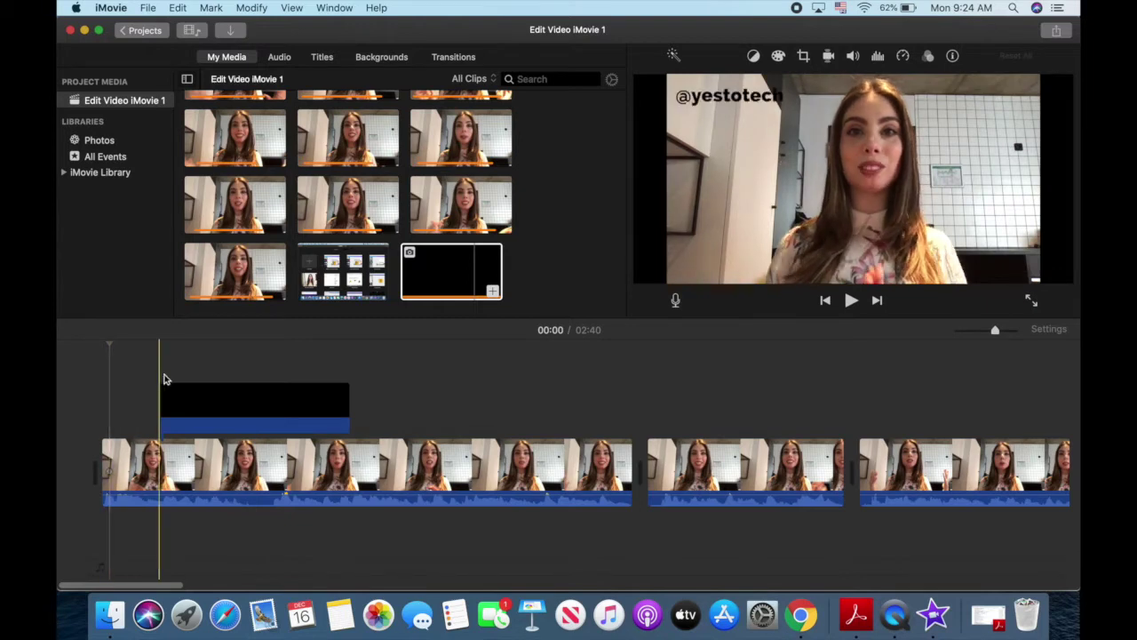
click(207, 406)
drag(206, 405, 208, 399)
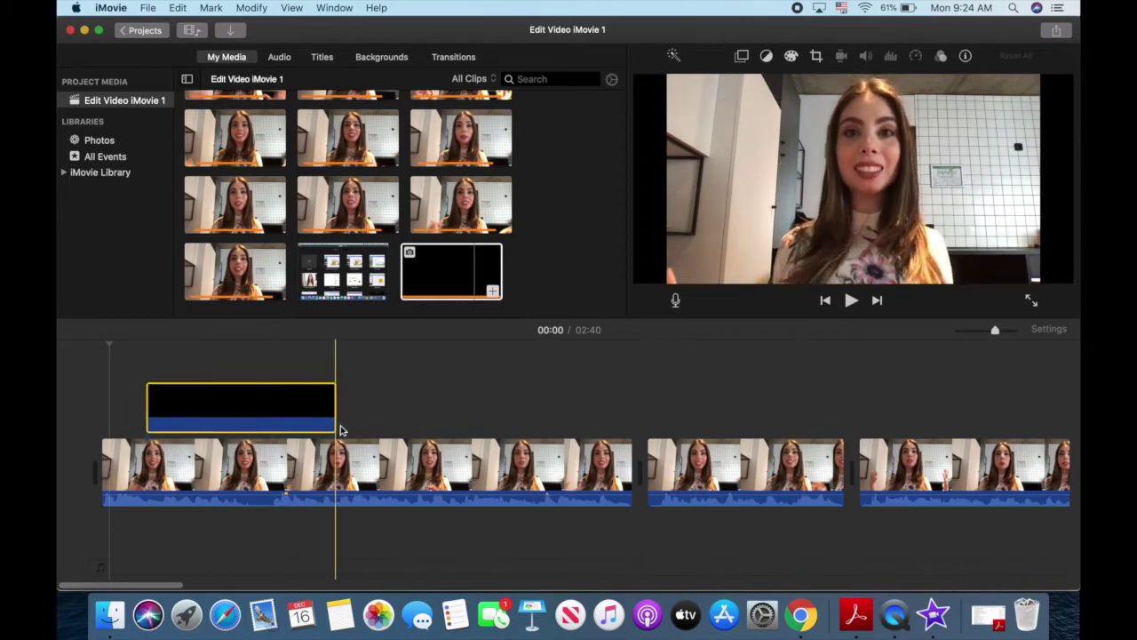
drag(340, 430, 267, 415)
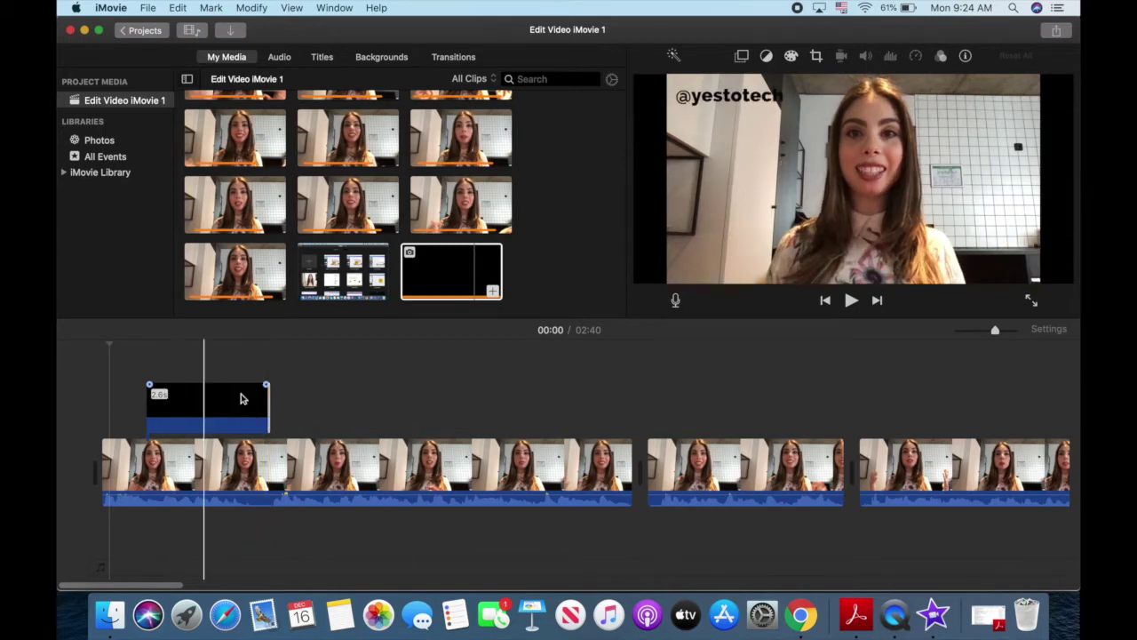
mouse_move(269, 407)
mouse_down()
mouse_move(350, 401)
mouse_move(268, 410)
mouse_up()
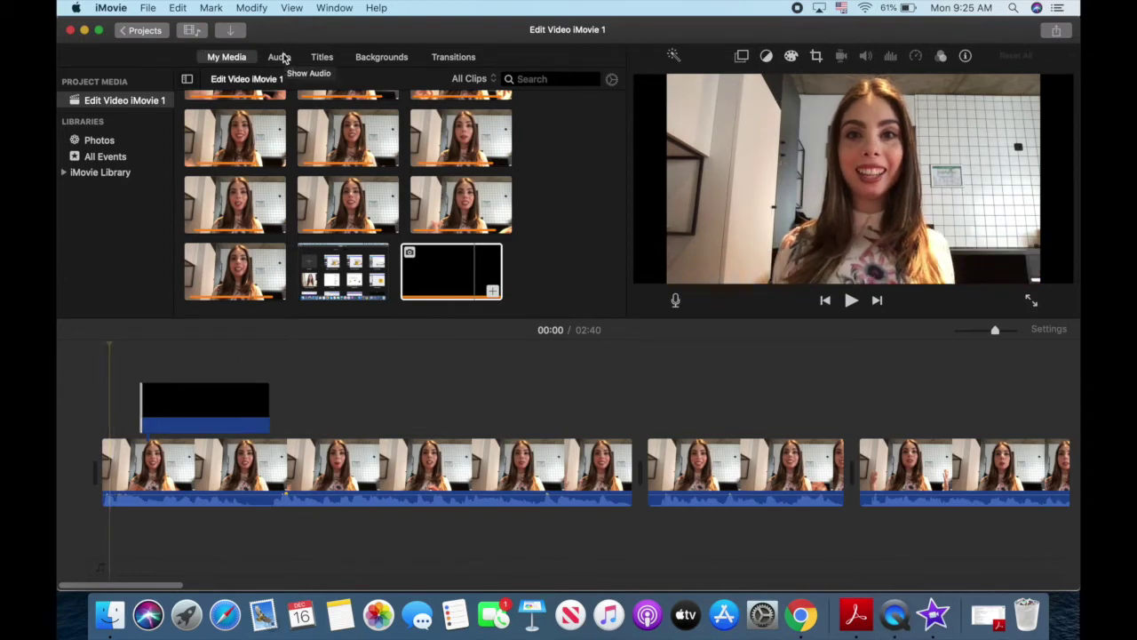
Step: Search the sound effects for "bell", preview Bell Buoy, and add it below the first clip near the overlay's start
click(281, 58)
click(584, 80)
text(bell)
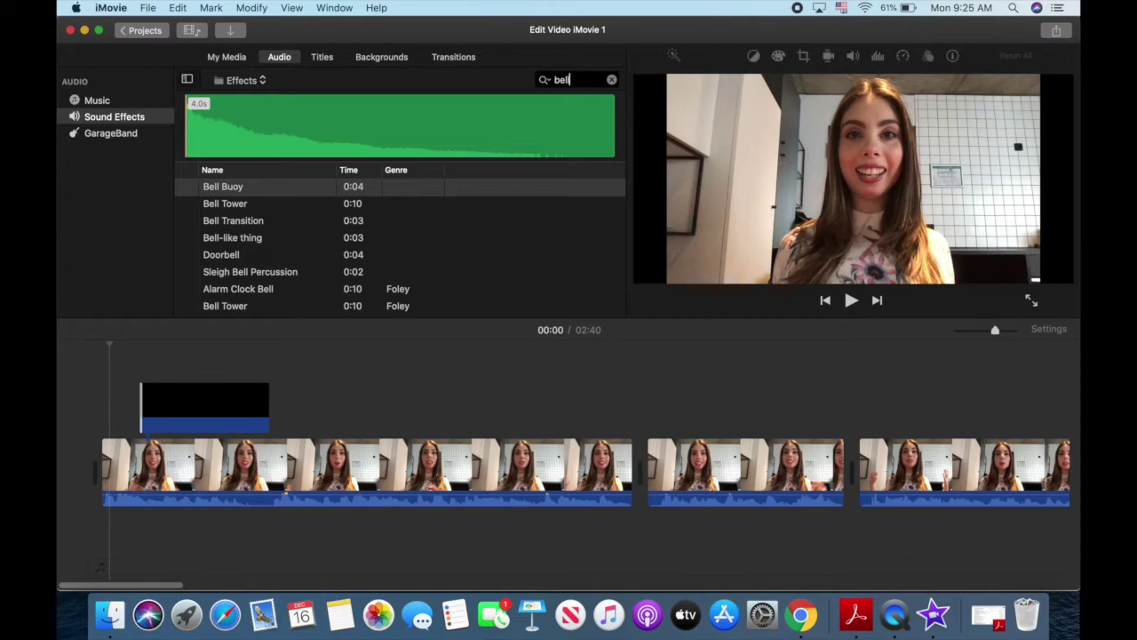
click(187, 186)
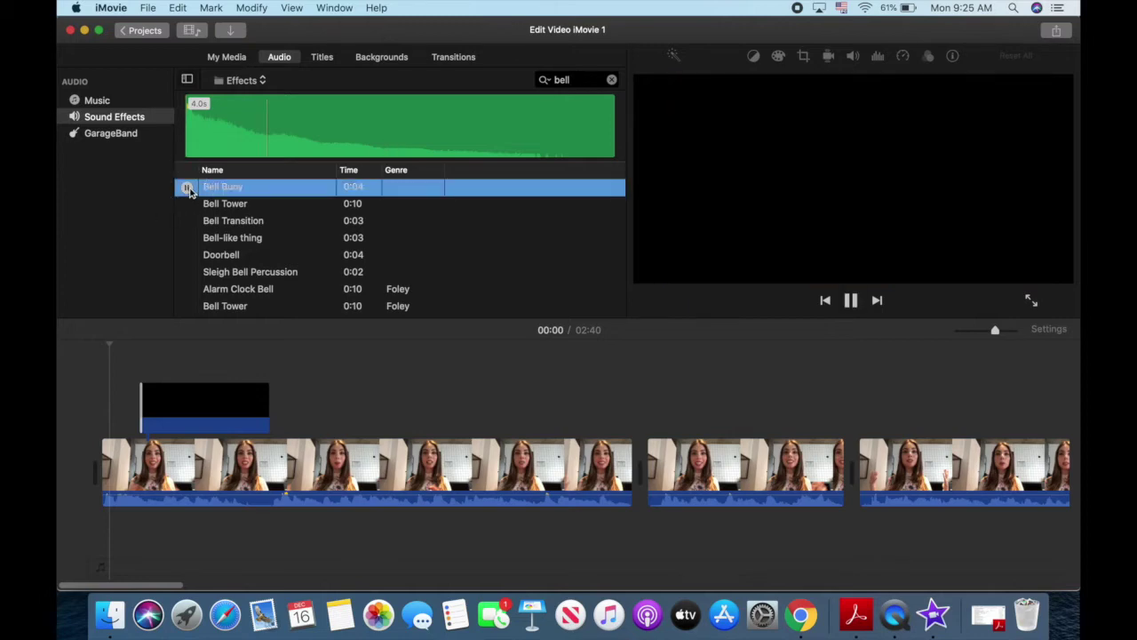
drag(189, 191, 143, 533)
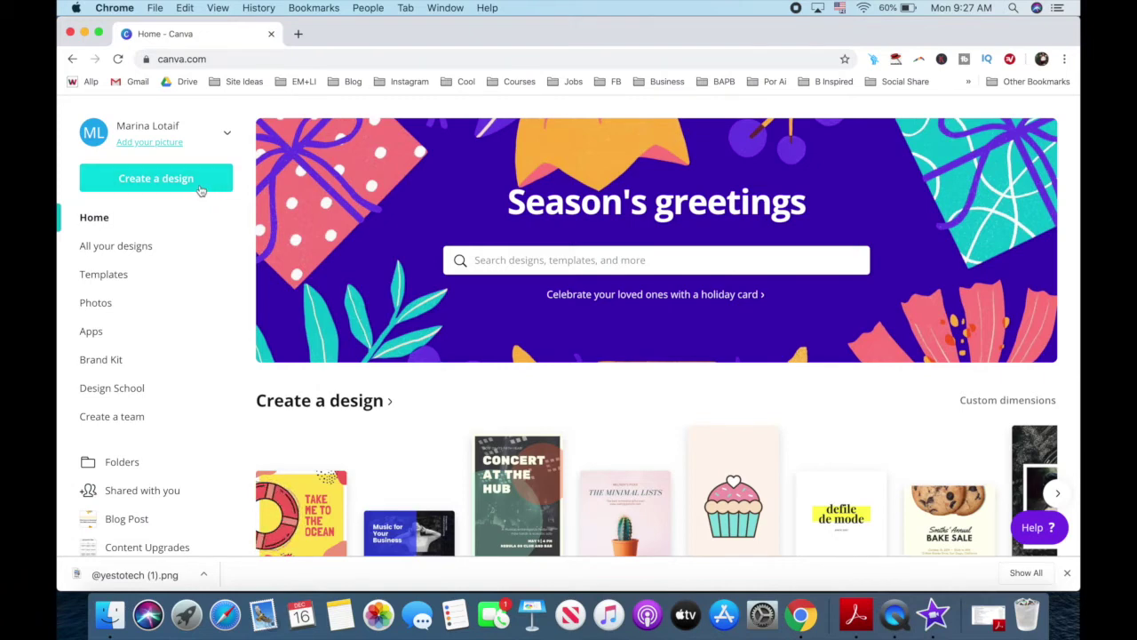
Step: Switch to Canva and create a new custom-size design of 1920 × 1080 px
click(200, 184)
click(139, 247)
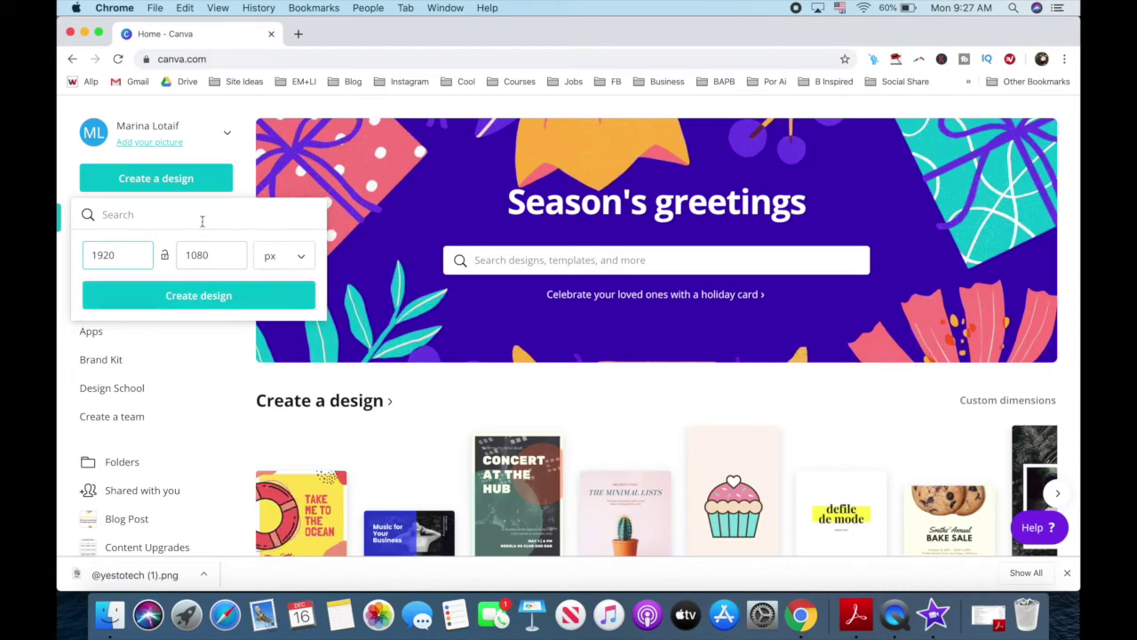
click(196, 294)
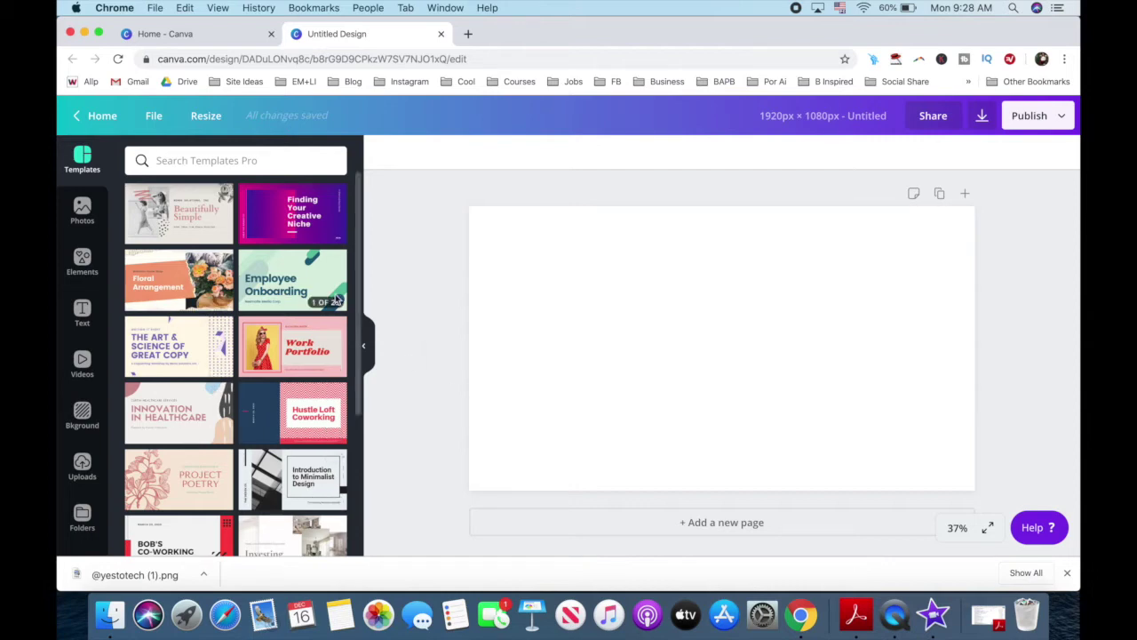
Step: Apply the cover page of the Work Portfolio template to the design and download it as a PNG
mouse_move(292, 334)
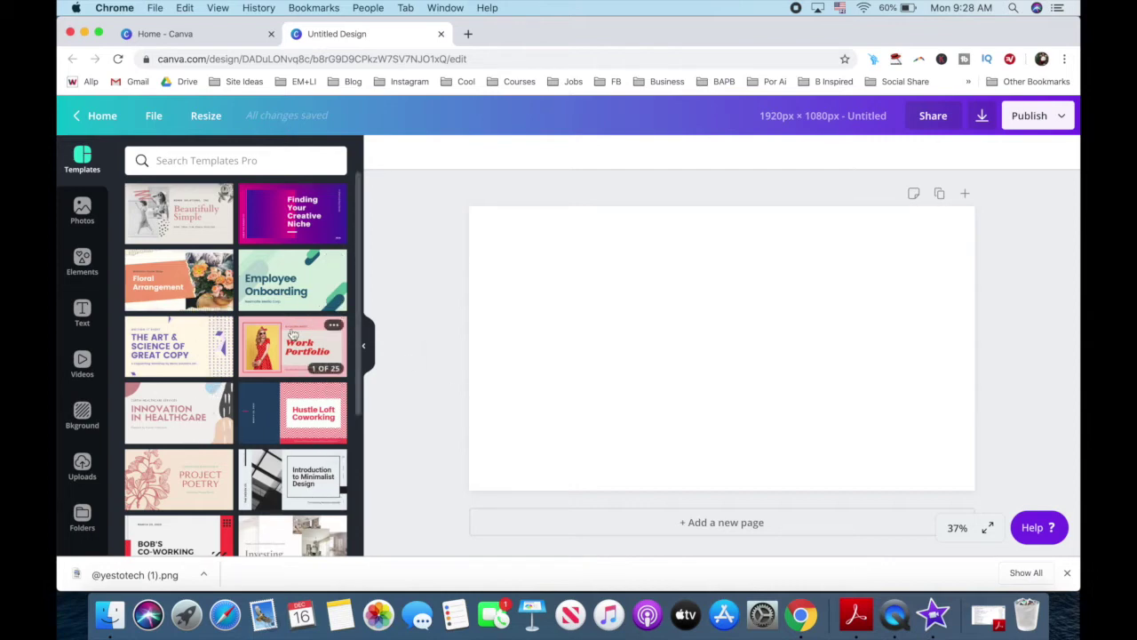
click(269, 358)
click(178, 262)
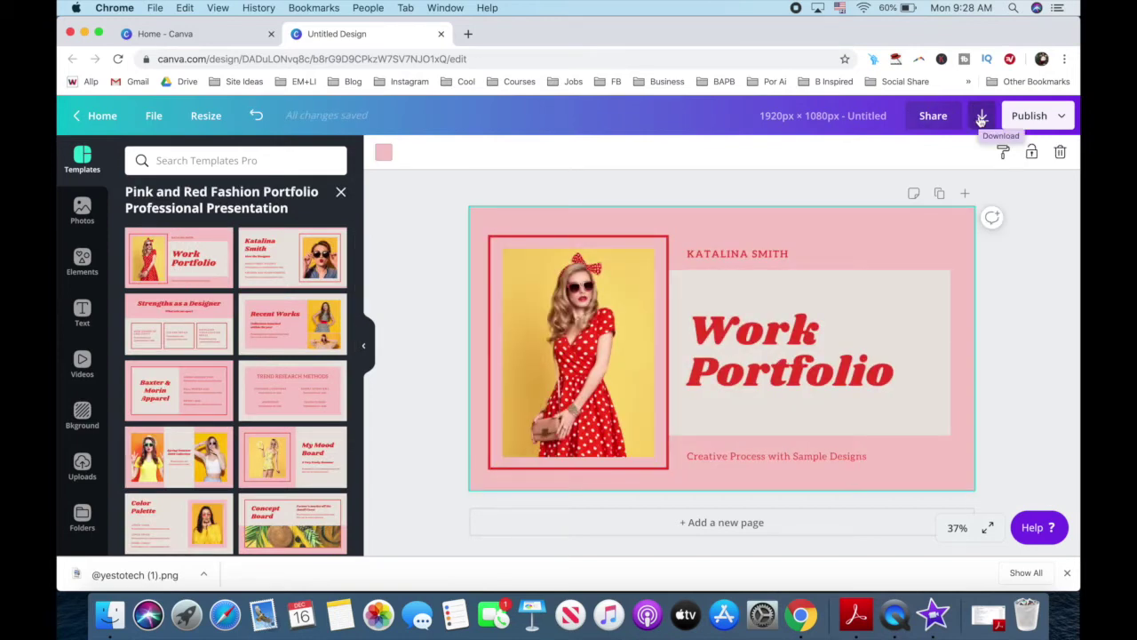
click(981, 119)
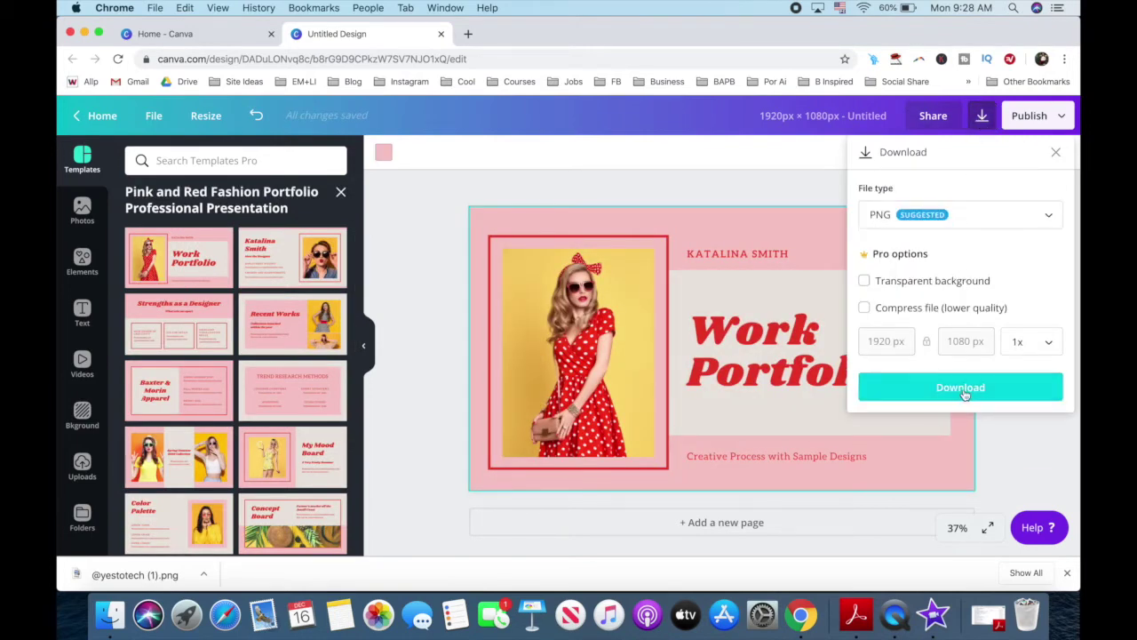
click(966, 389)
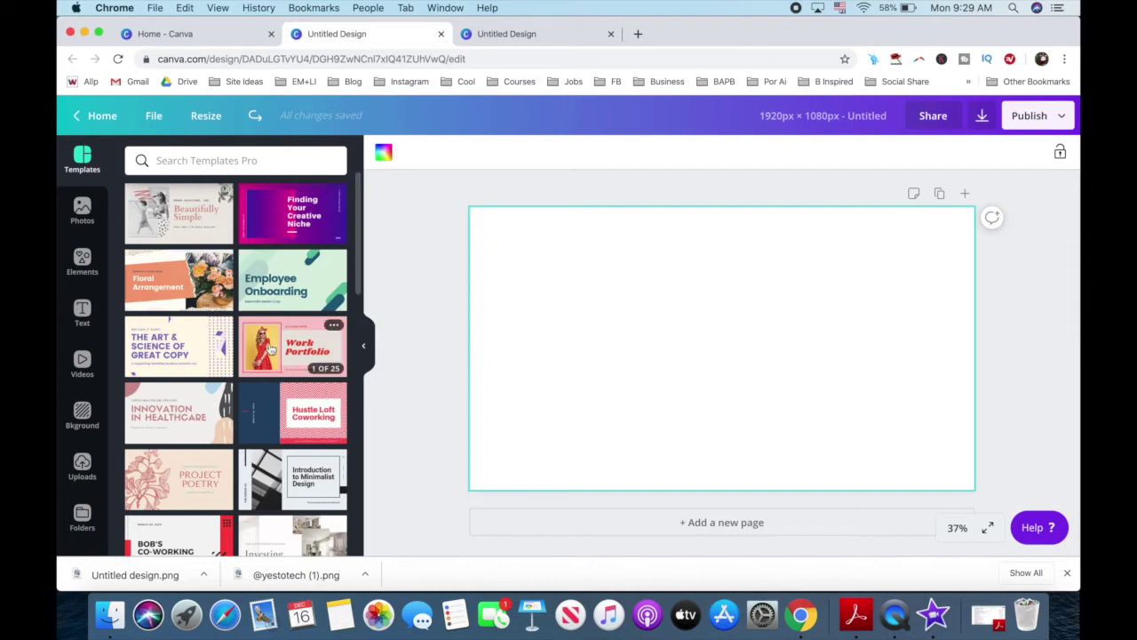
Step: Apply the template's Trend Research Methods page with its pink panel made slightly transparent, and open the download options
click(271, 349)
click(272, 380)
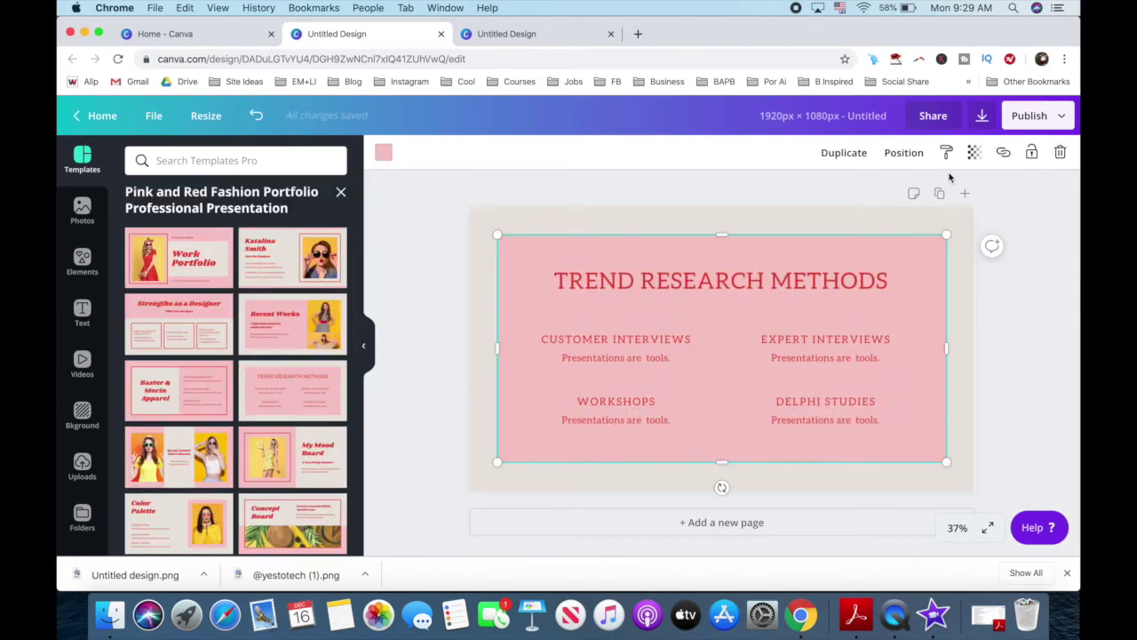
click(974, 152)
drag(944, 189, 930, 189)
click(872, 222)
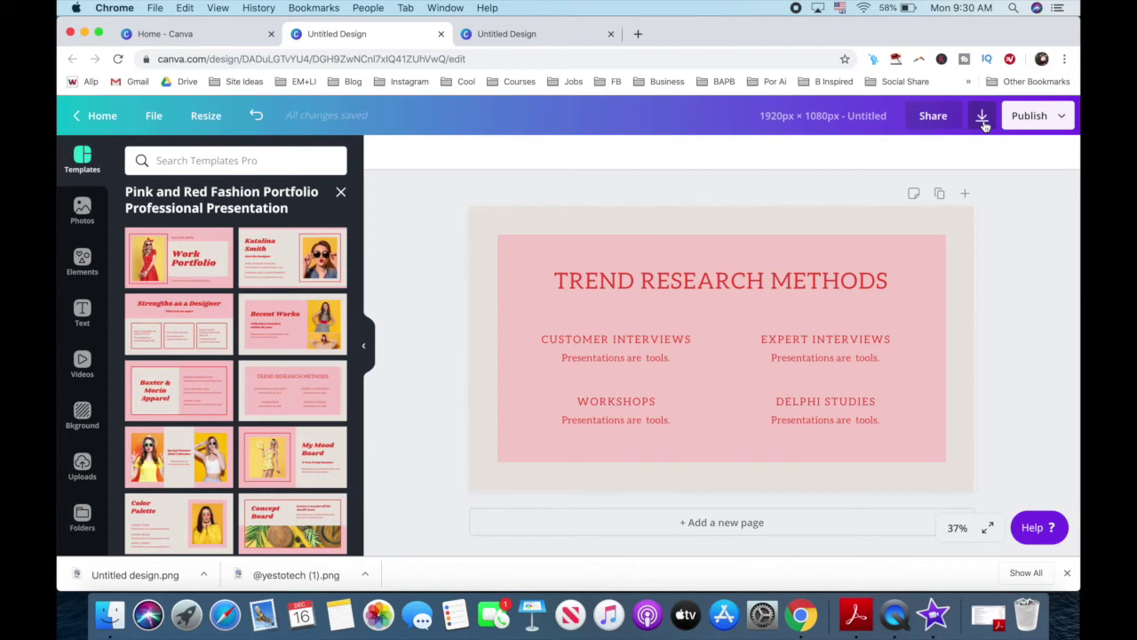
click(983, 118)
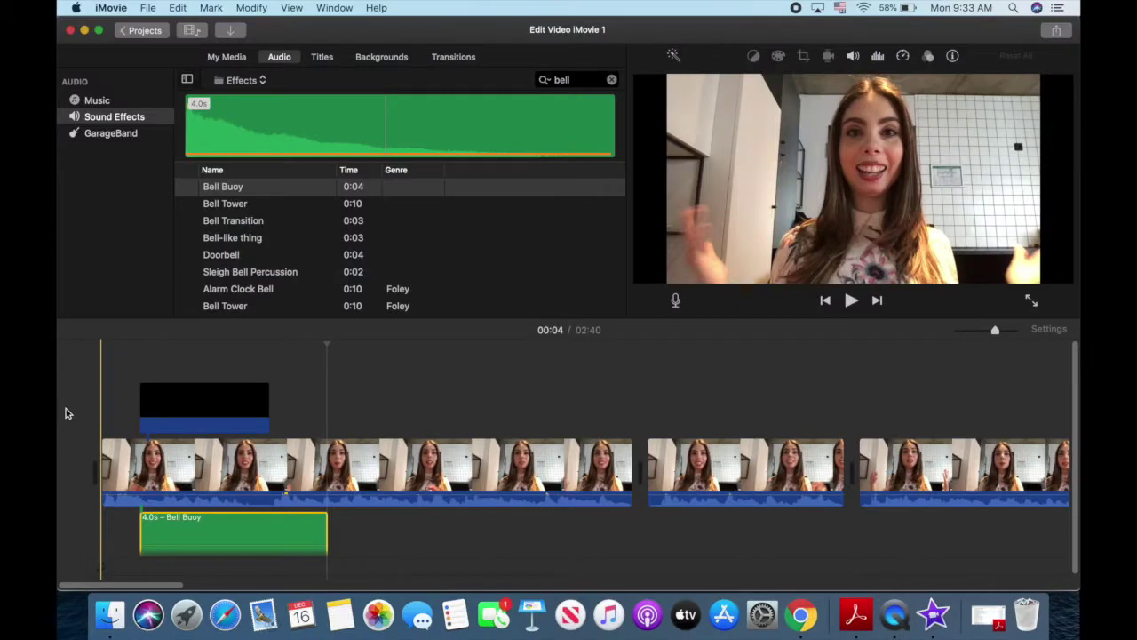
Step: Switch to iMovie and import Untitled design.png and Untitled design (1).png from the Downloads folder
click(233, 33)
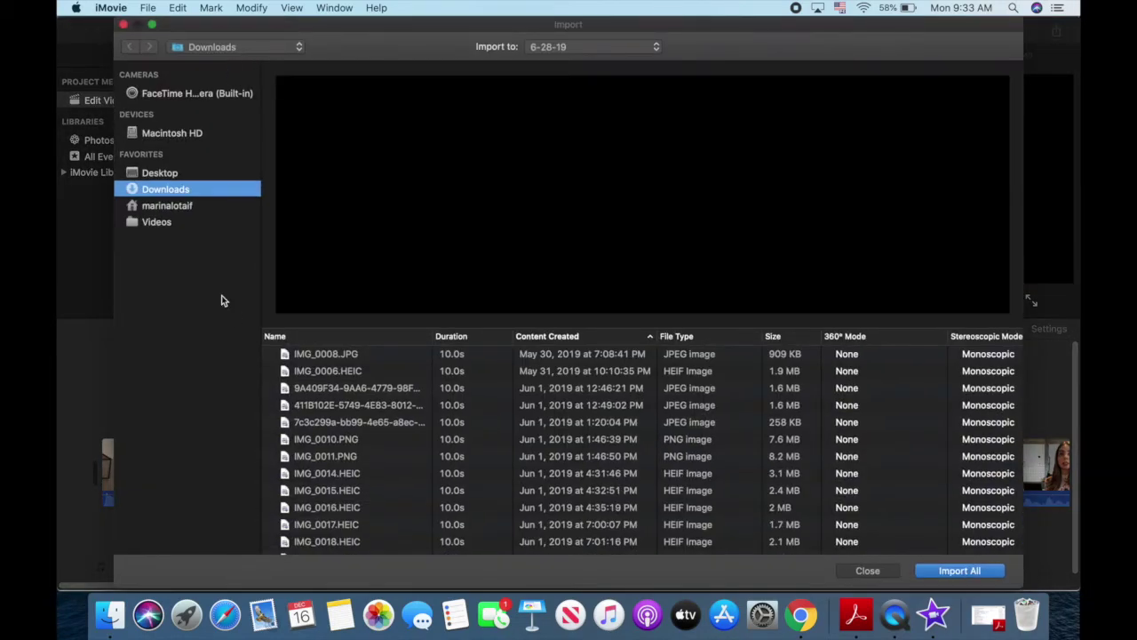
scroll(361, 406, down, 5)
scroll(362, 410, down, 20)
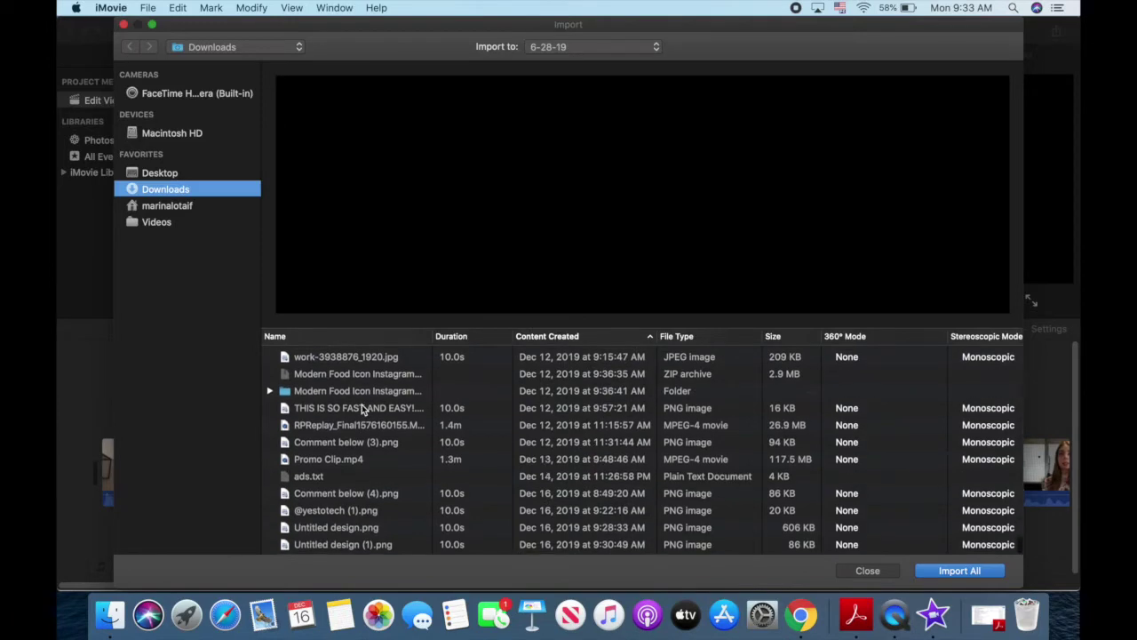
click(346, 529)
shift+click(350, 545)
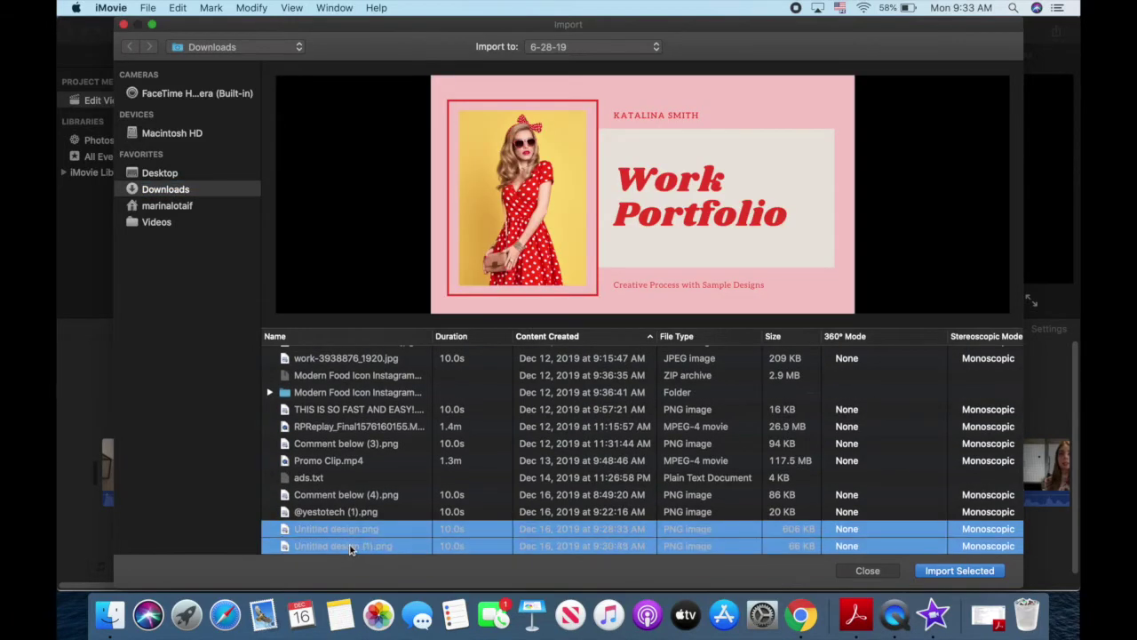
click(951, 573)
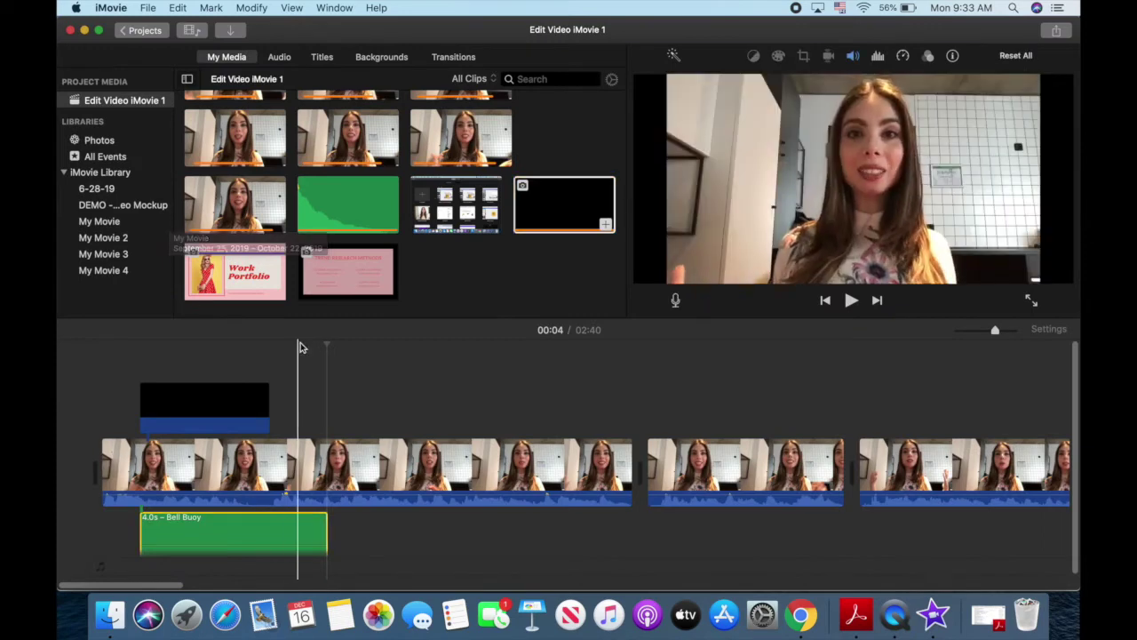
Step: Place the Work Portfolio image above the second timeline clip with Fit cropping and extend it to that clip's end
scroll(345, 427, right, 5)
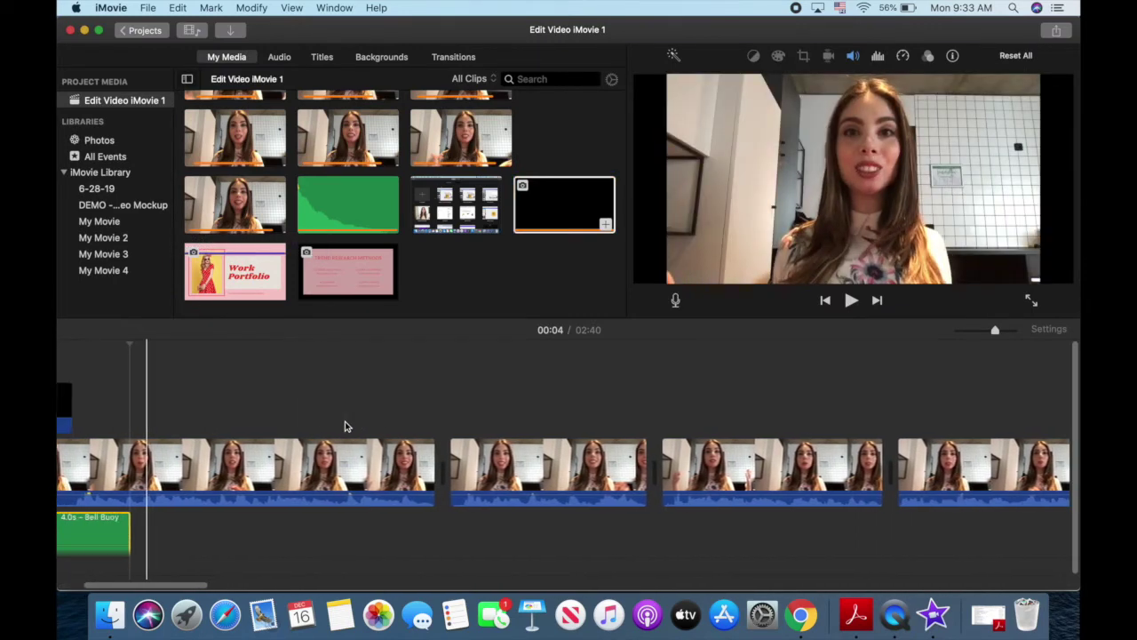
scroll(346, 426, right, 2)
drag(223, 294, 342, 405)
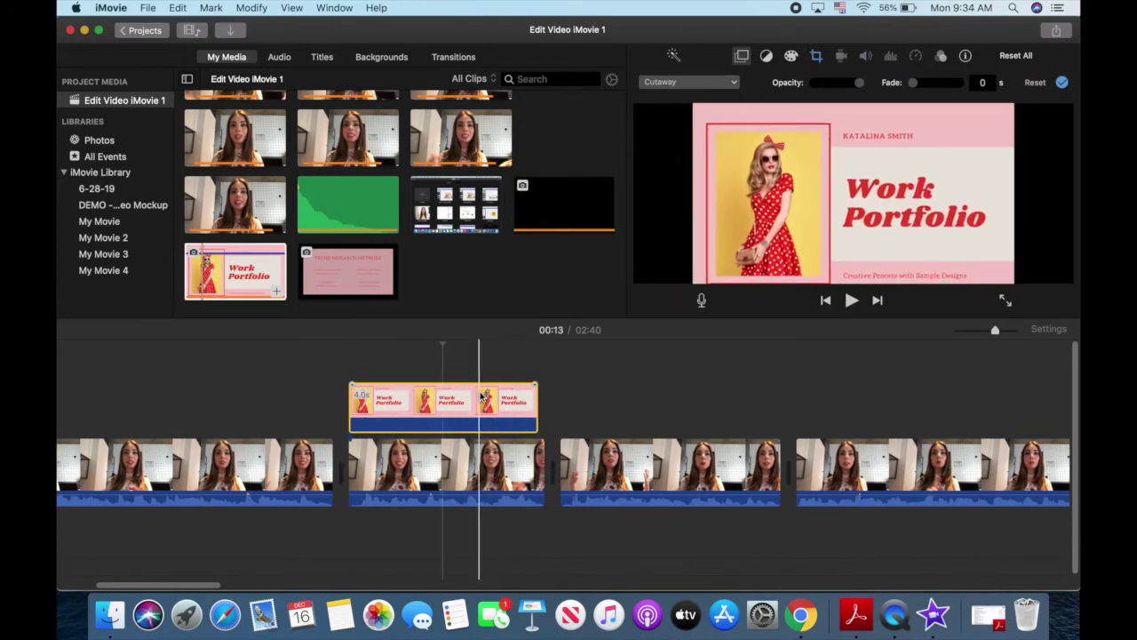
click(818, 56)
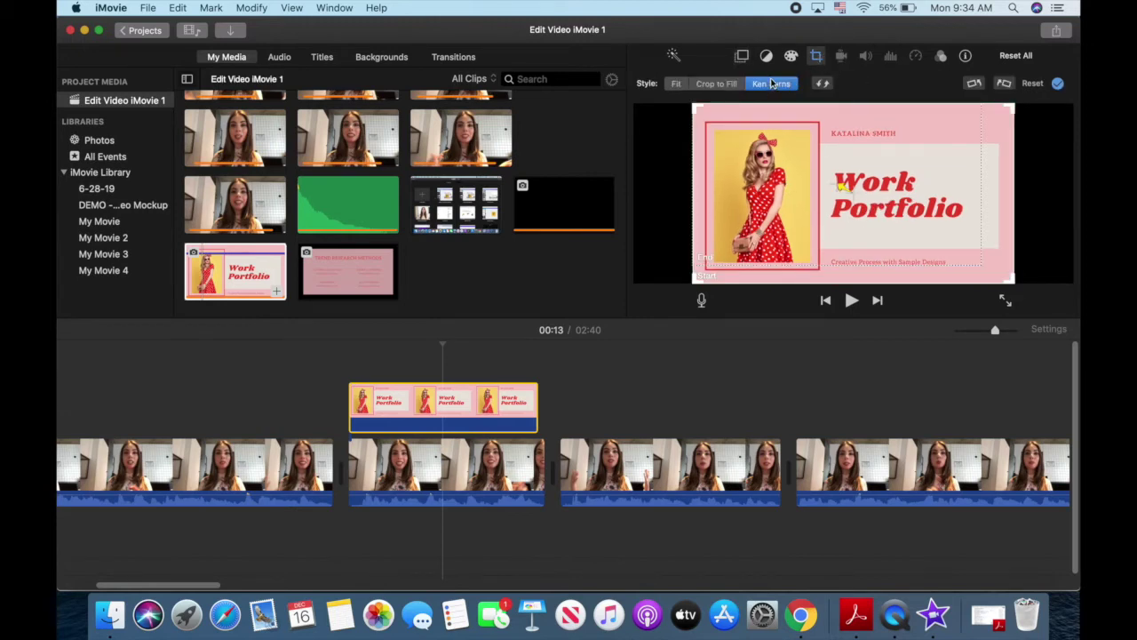
click(677, 84)
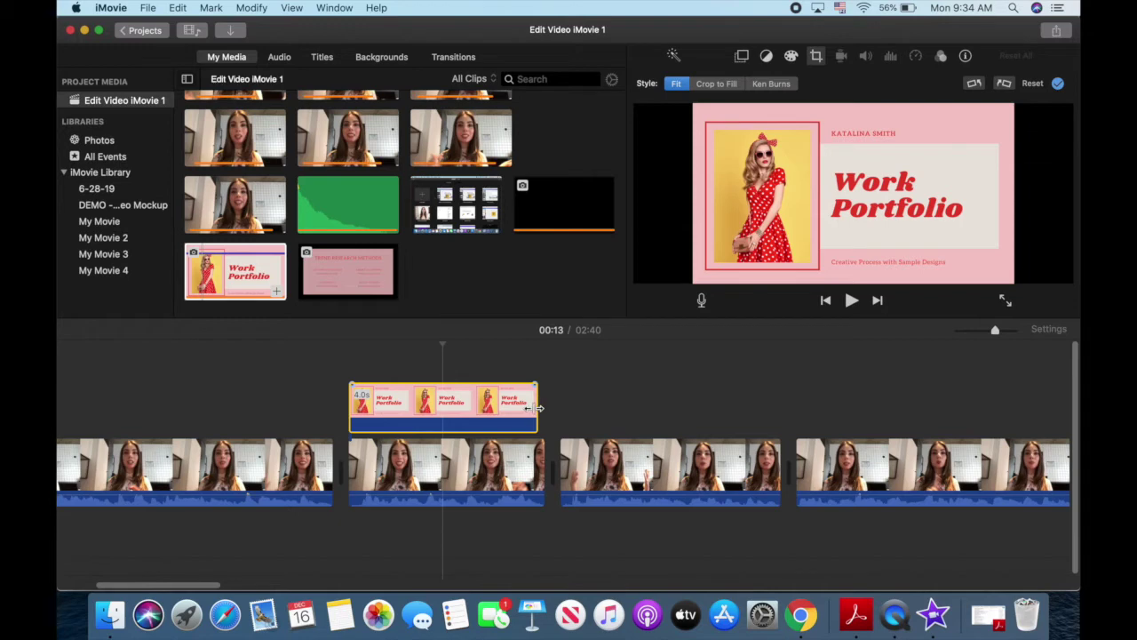
drag(536, 407, 547, 409)
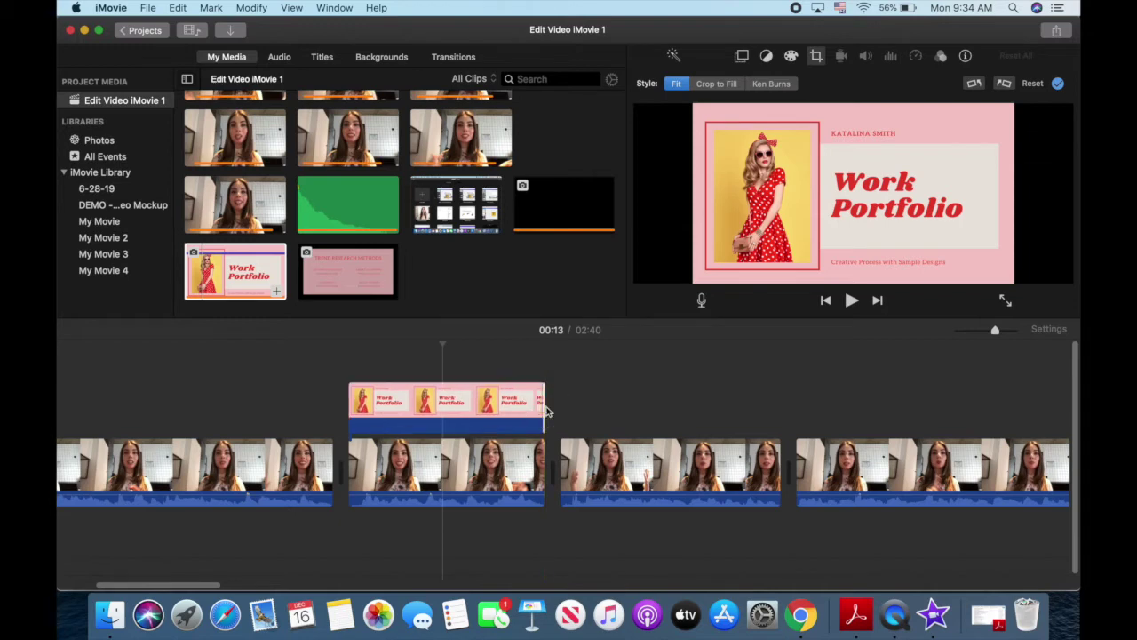
Step: Place the Trend Research Methods image above the third timeline clip with Fit cropping and extend it to that clip's end
drag(304, 258, 568, 405)
click(816, 55)
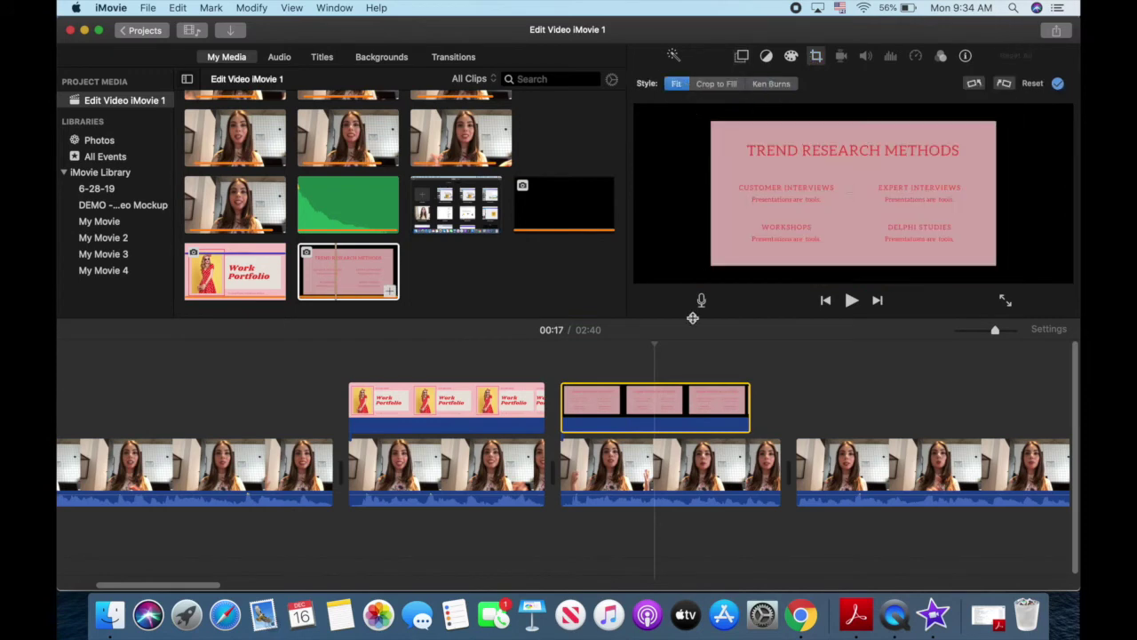
drag(752, 399, 780, 405)
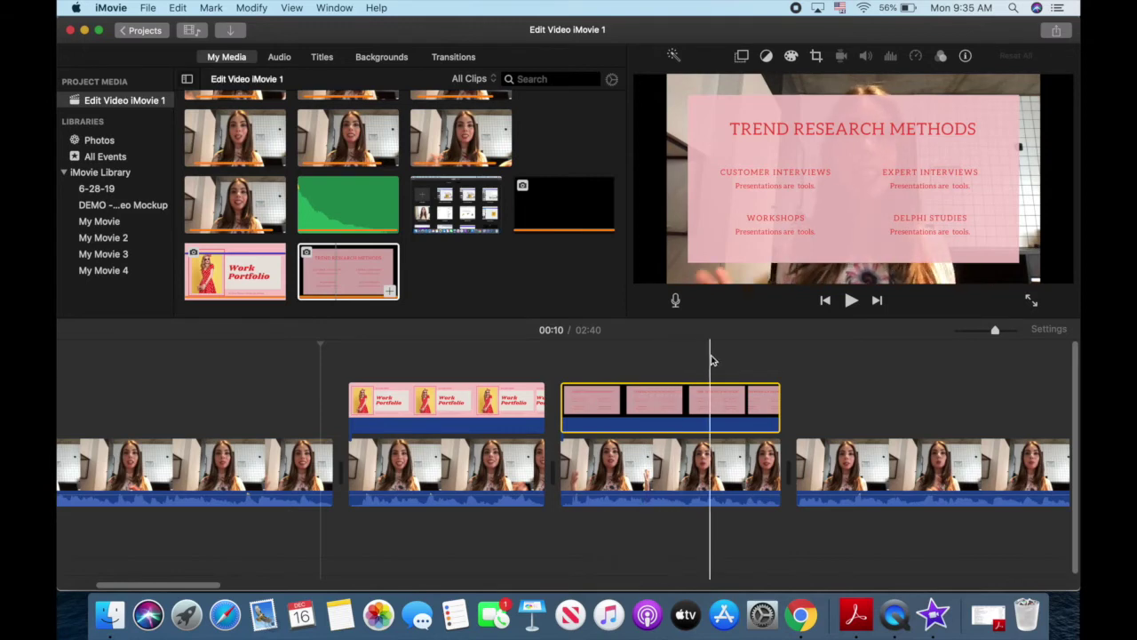
key(ctrl+super+Escape)
key(super+Tab)
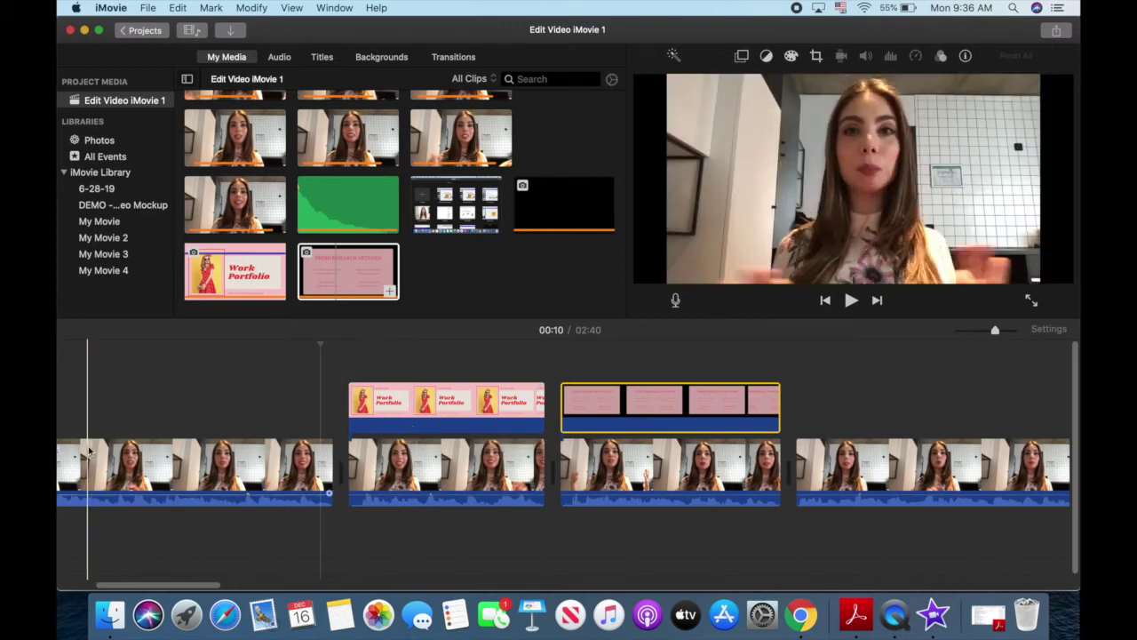
Step: Switch to Finder and locate QuickTime Player in the Applications folder
click(110, 614)
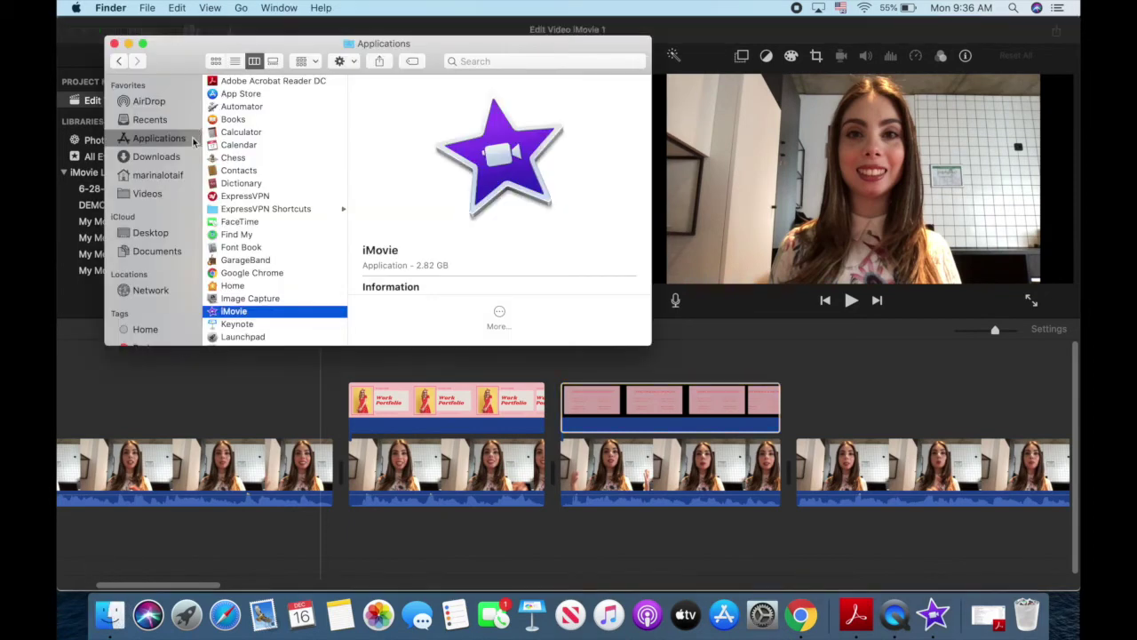
scroll(240, 249, down, 6)
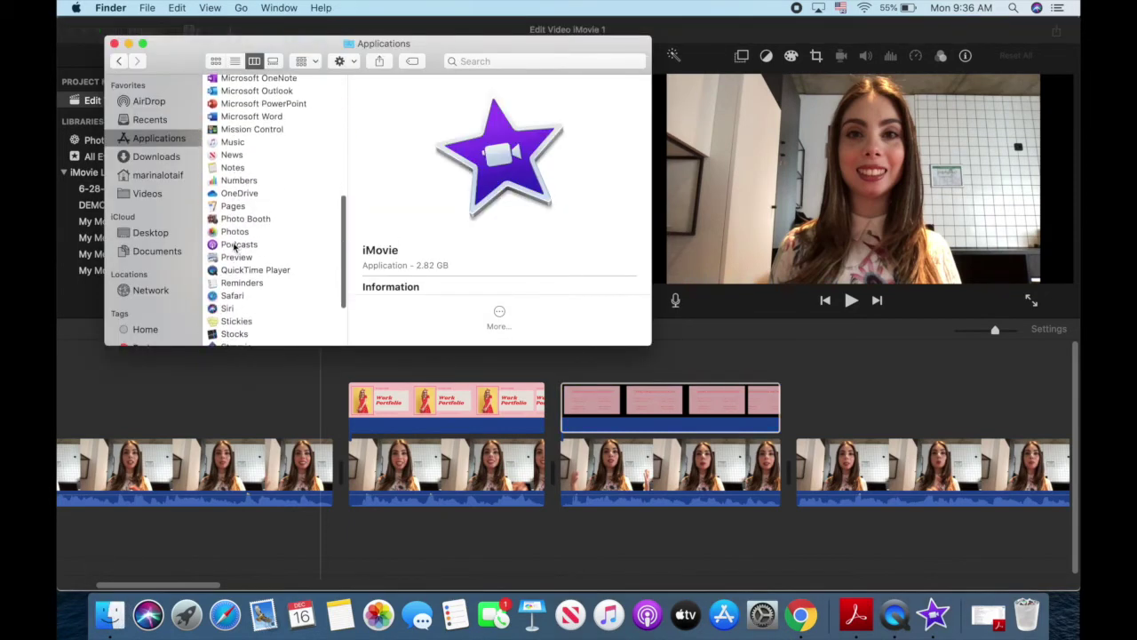
click(249, 271)
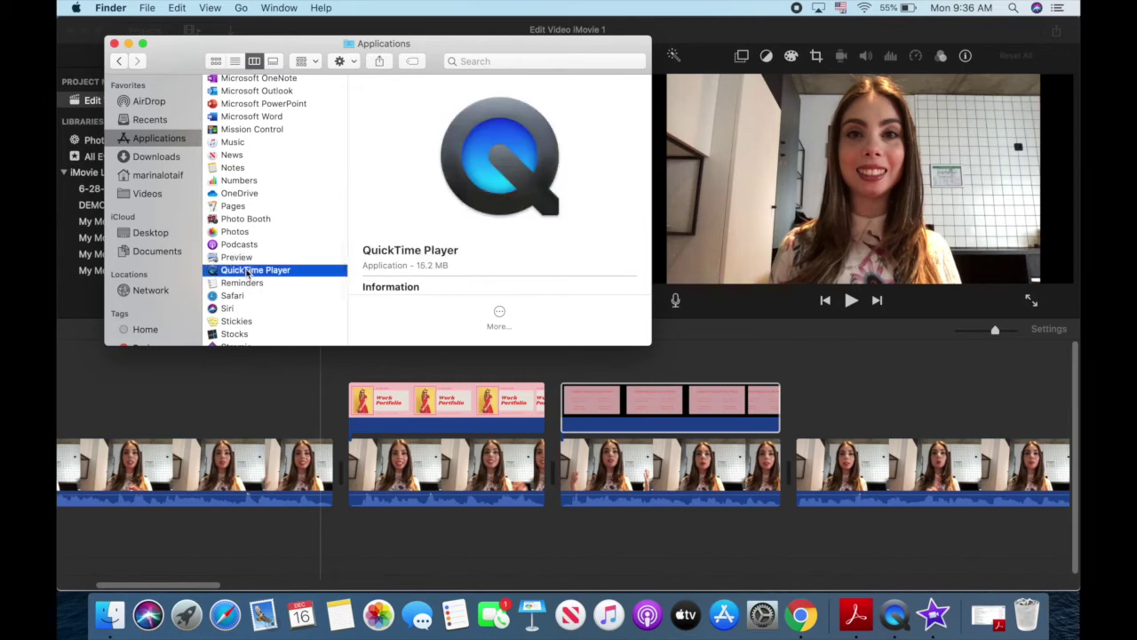
Step: Launch QuickTime Player through a Spotlight search and show its file commands
click(1013, 8)
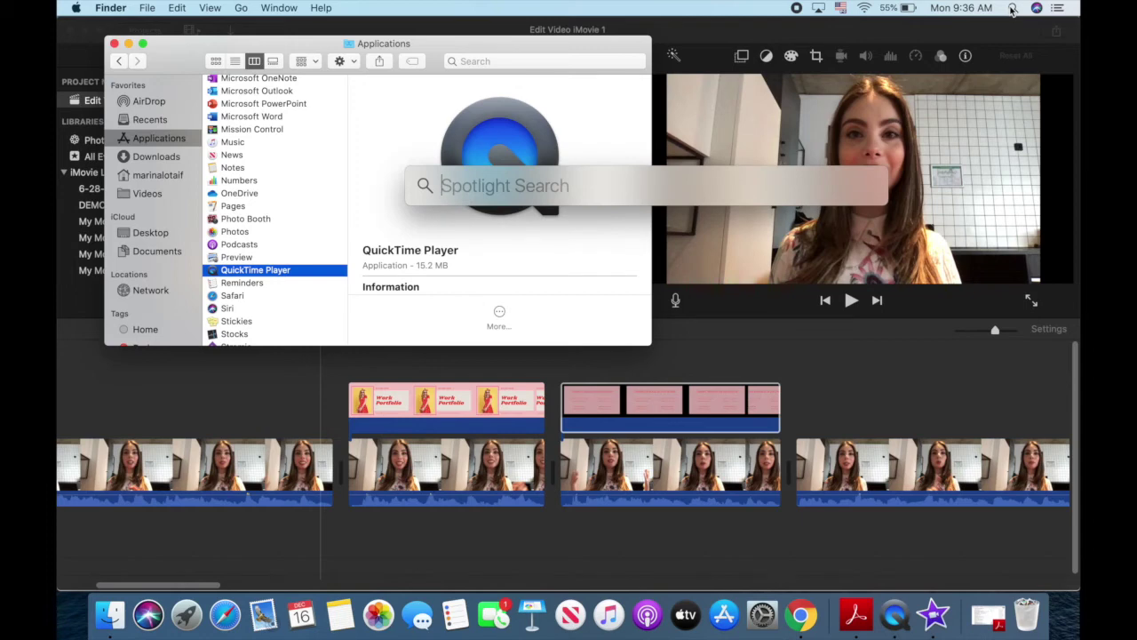
text(quickTime Player)
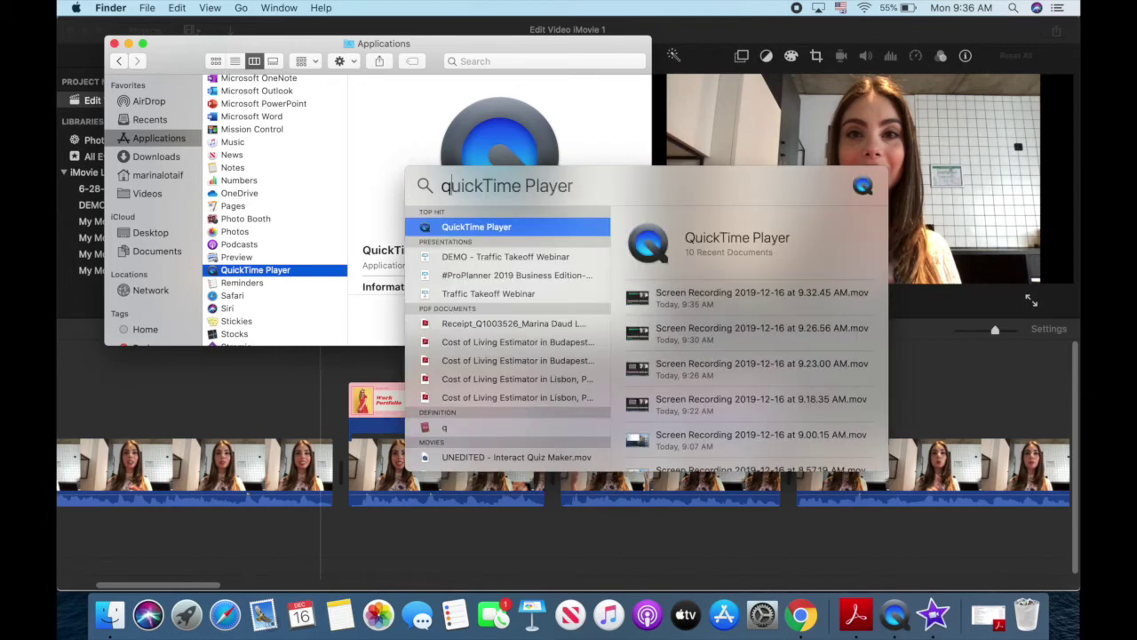
click(540, 231)
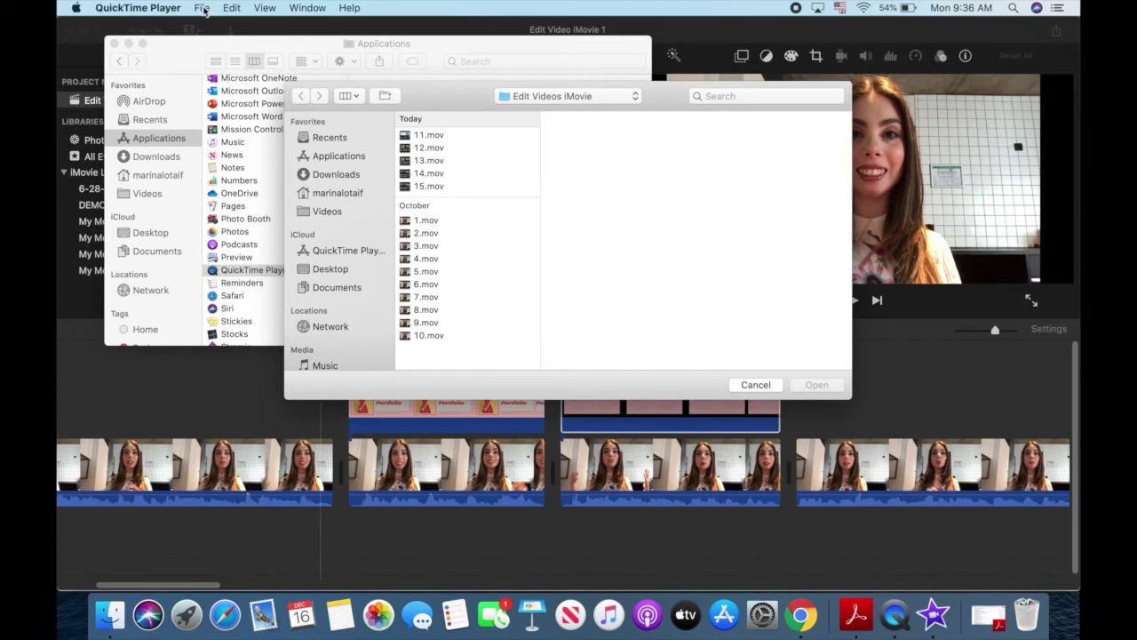
click(202, 9)
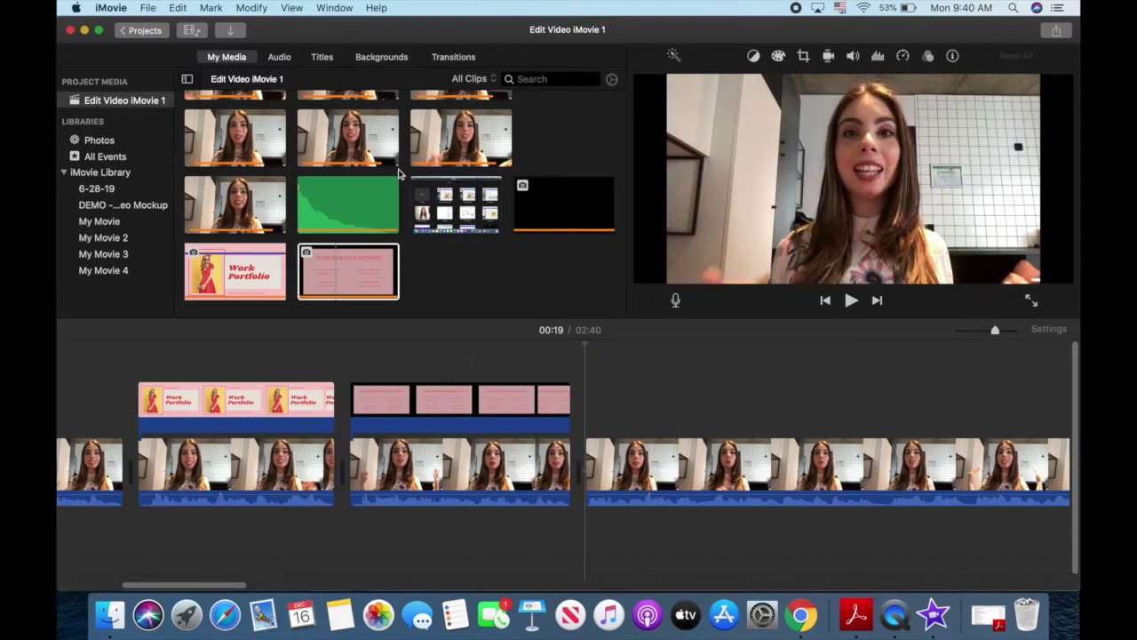
Step: Import the cheat sheet form screen recording into the iMovie project and place it as an overlay above the fourth timeline clip
click(233, 36)
scroll(363, 432, down, 3)
click(798, 549)
click(929, 575)
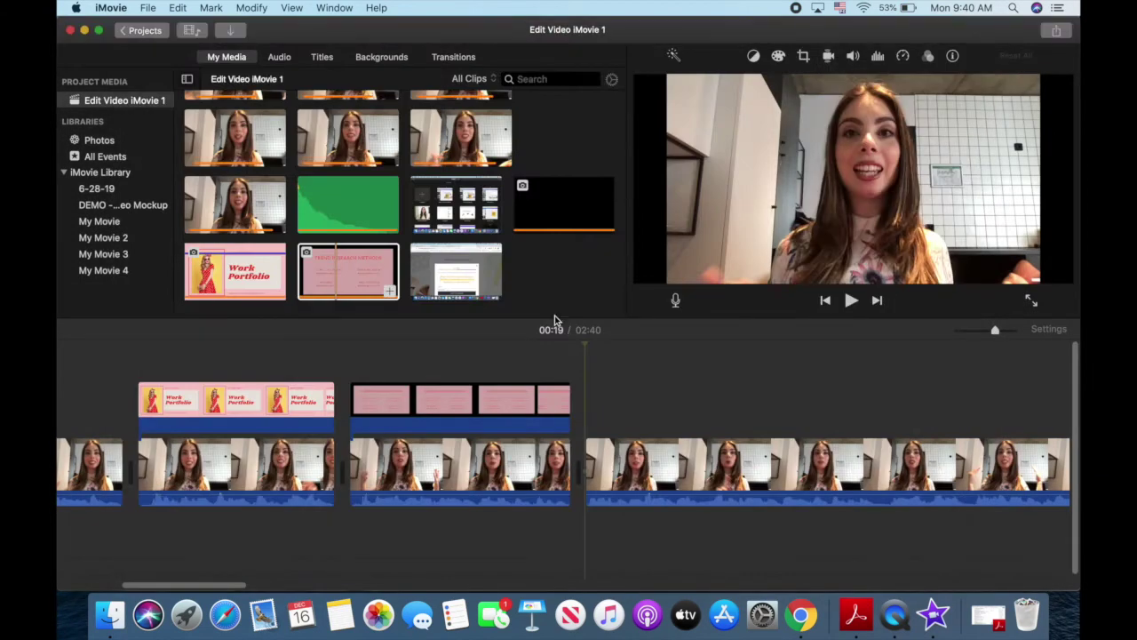
drag(445, 271, 587, 393)
scroll(585, 395, right, 5)
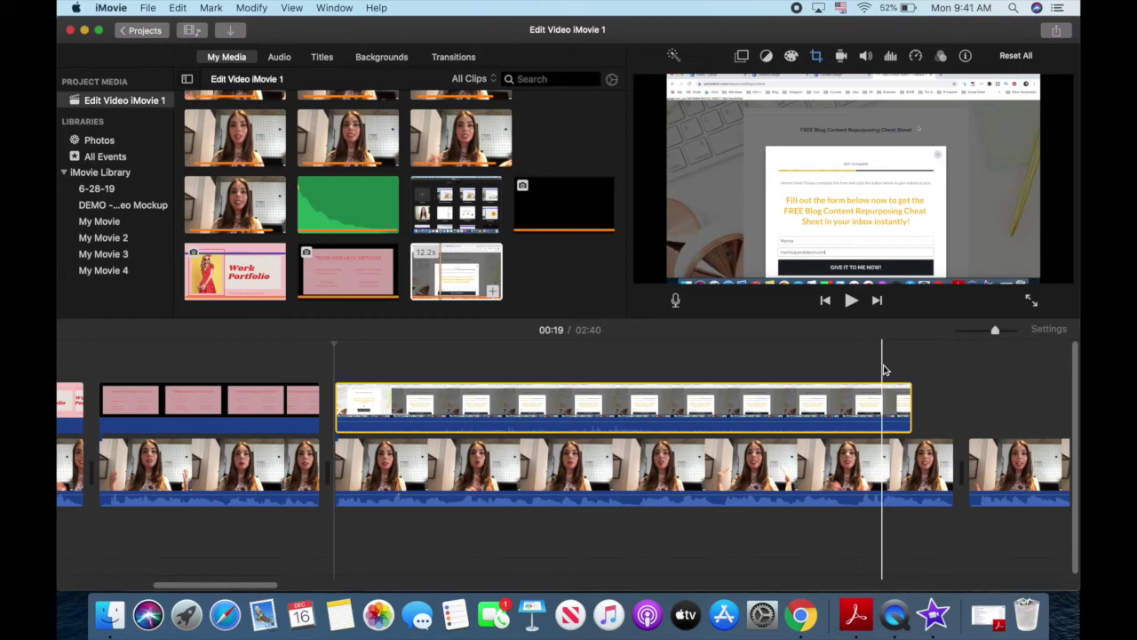
Step: Crop the 13.4-second talking-head clip with Crop to Fill, using a slightly tighter frame centred on the speaker
scroll(884, 370, right, 10)
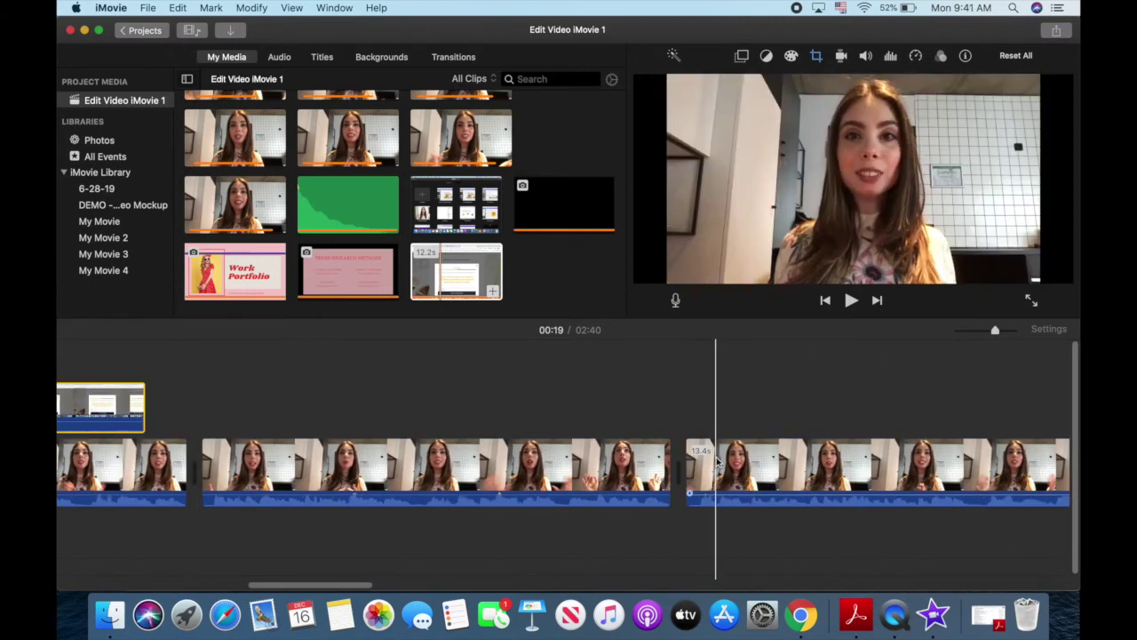
click(716, 460)
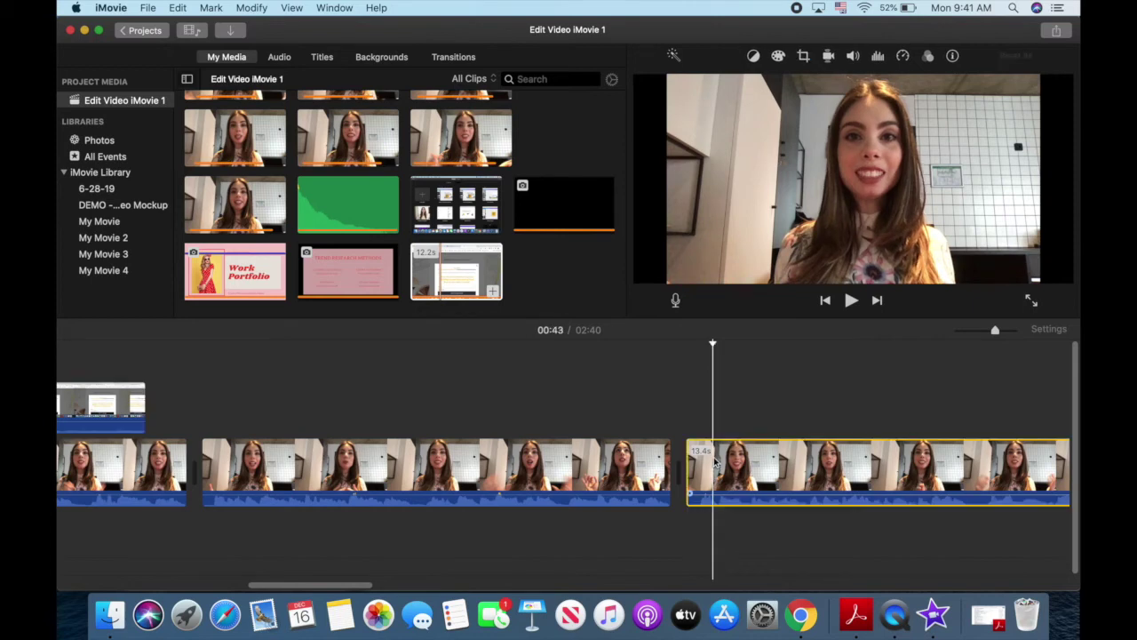
scroll(715, 459, right, 5)
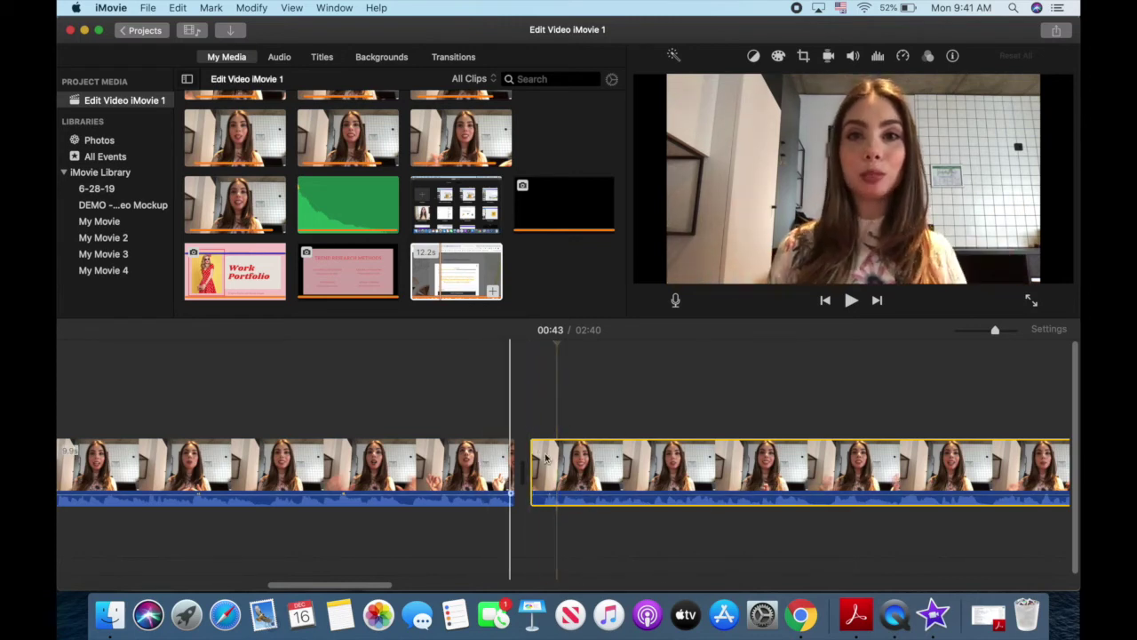
scroll(647, 449, right, 8)
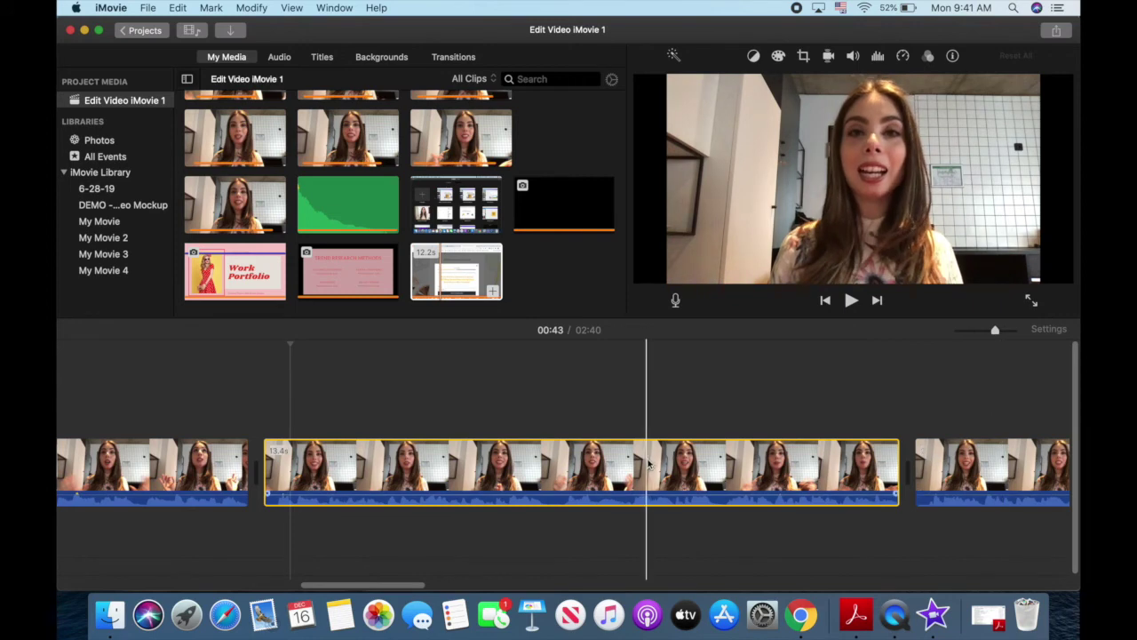
click(803, 57)
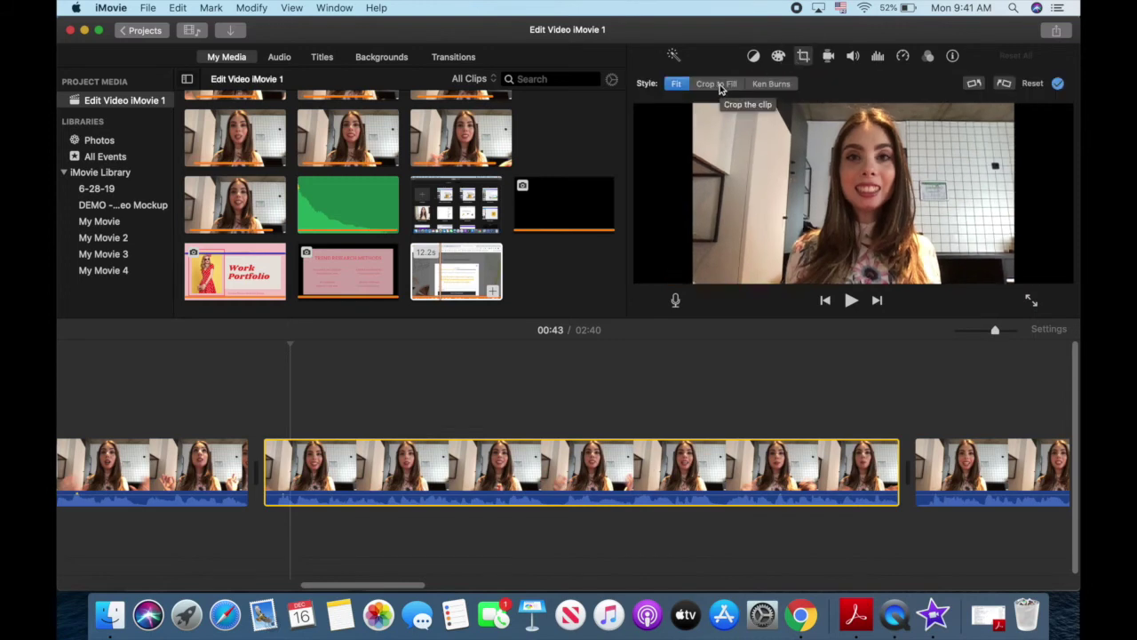
click(718, 83)
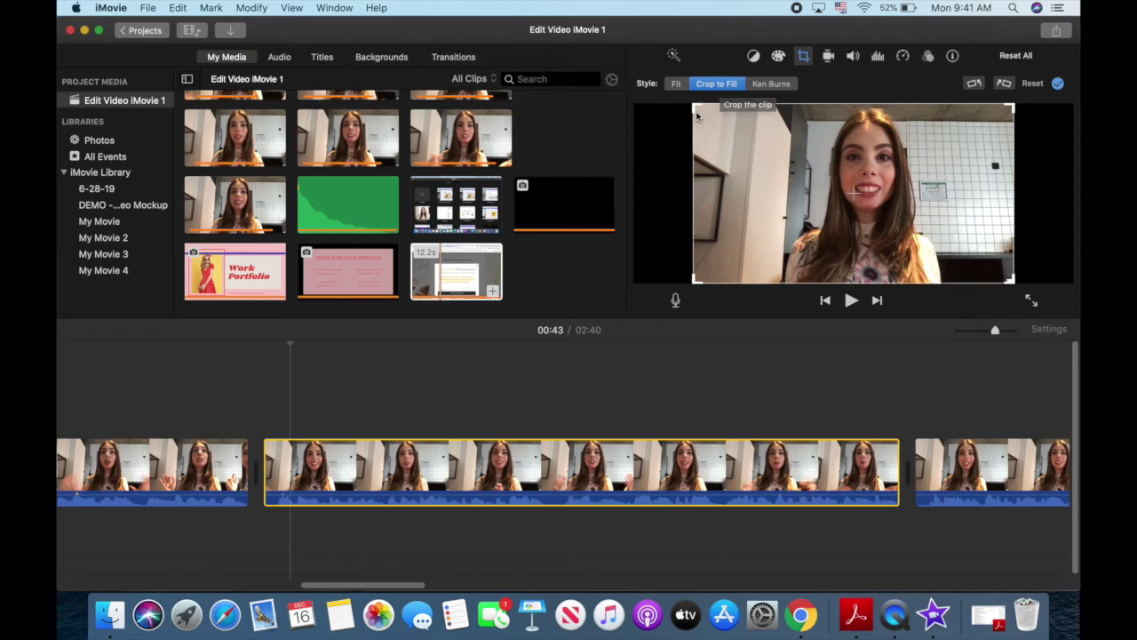
drag(695, 107, 746, 128)
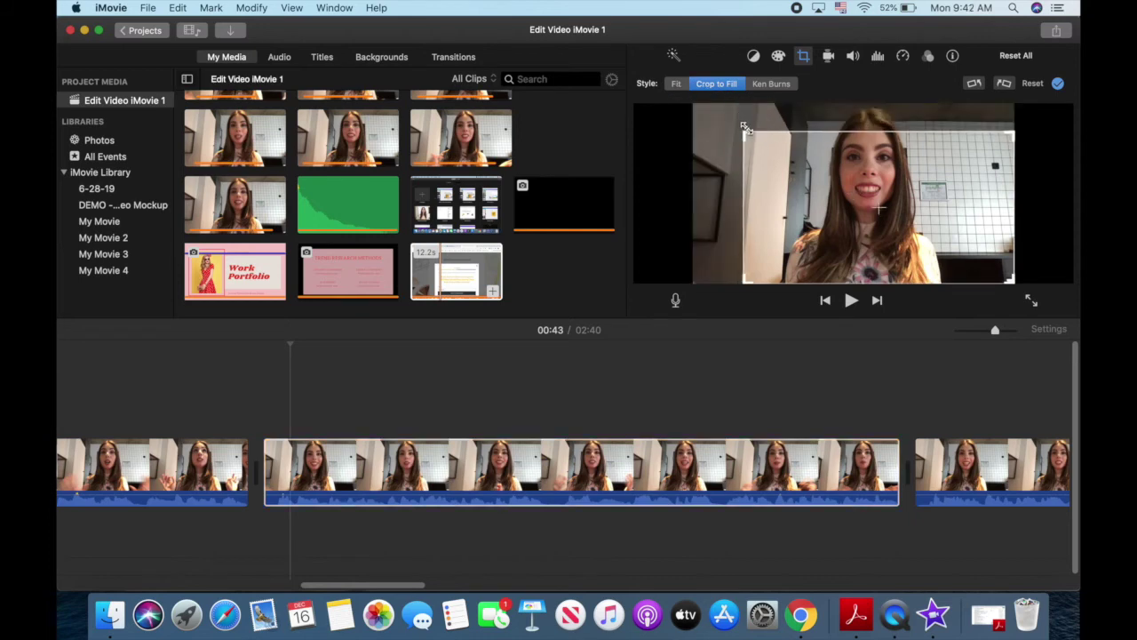
drag(787, 183, 761, 166)
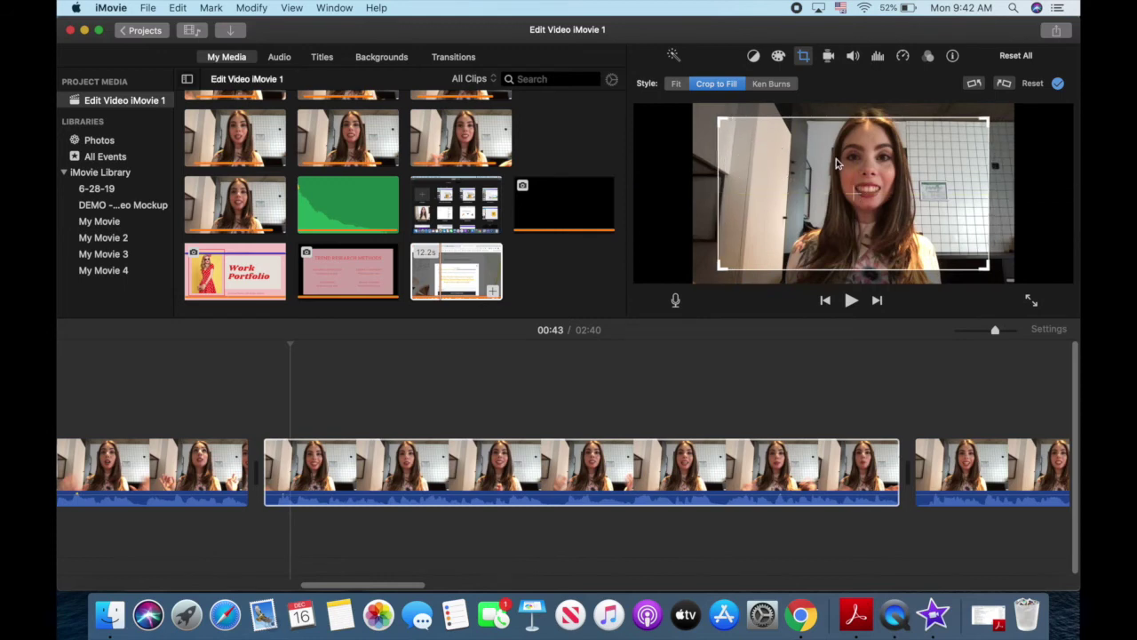
click(163, 389)
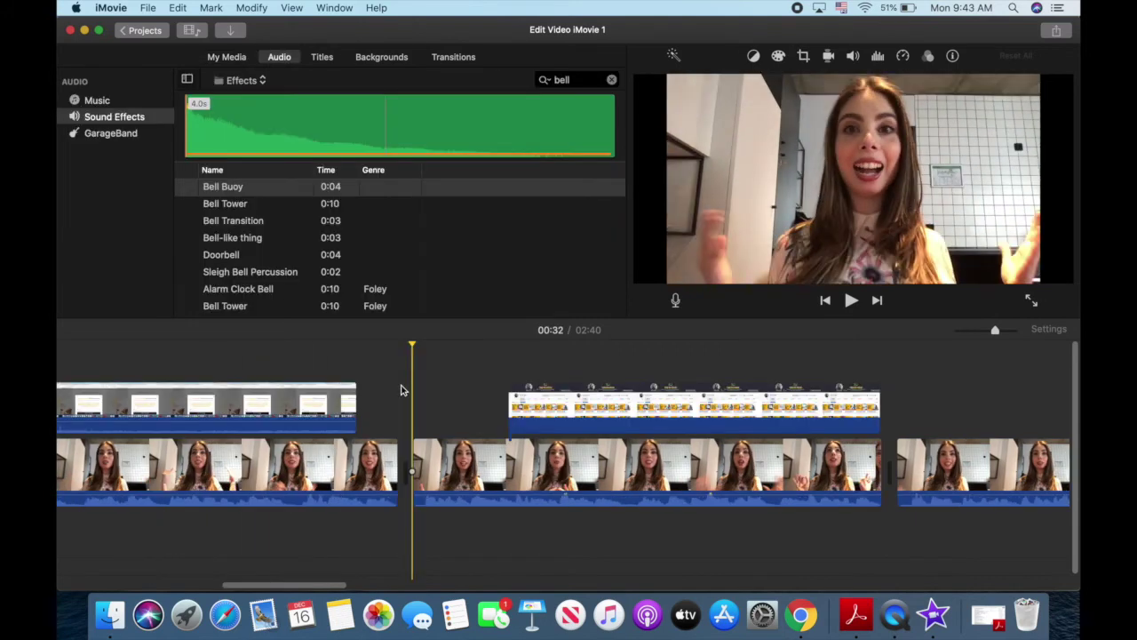
Step: Apply a Ken Burns effect to the Yes To Tech channel overlay, with the end frame zoomed in on the subscribe button area
click(734, 407)
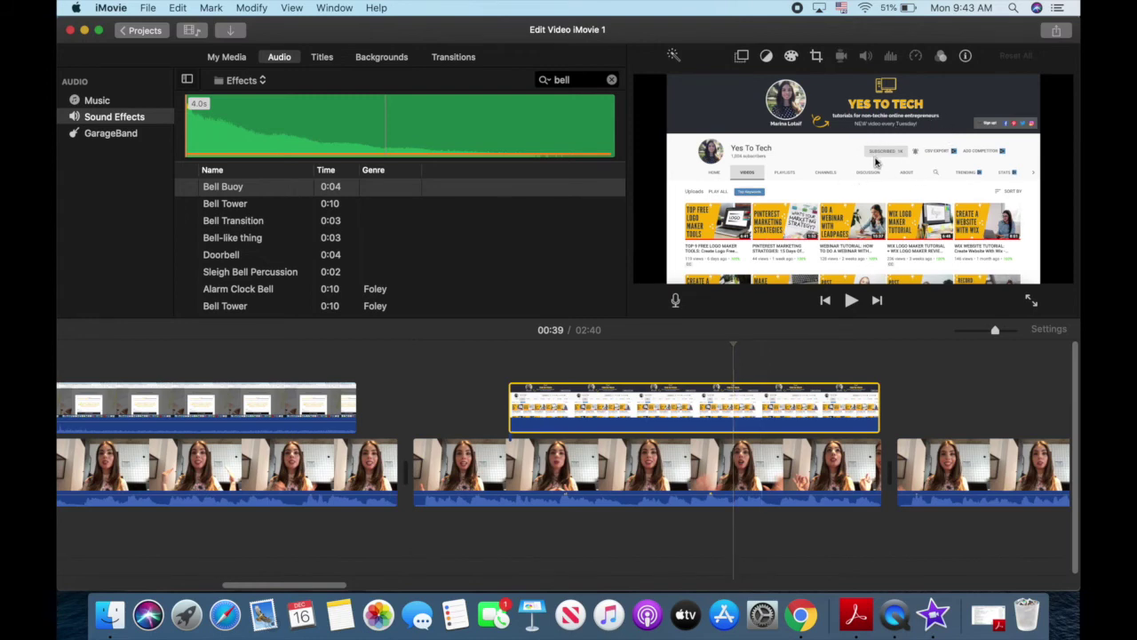
click(817, 57)
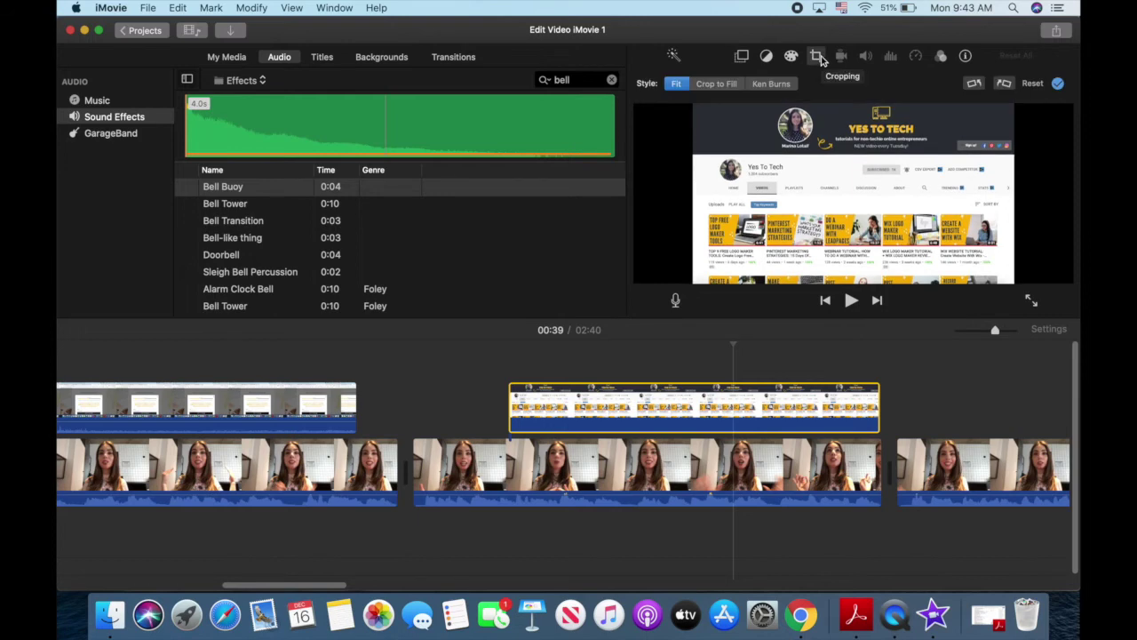
click(766, 85)
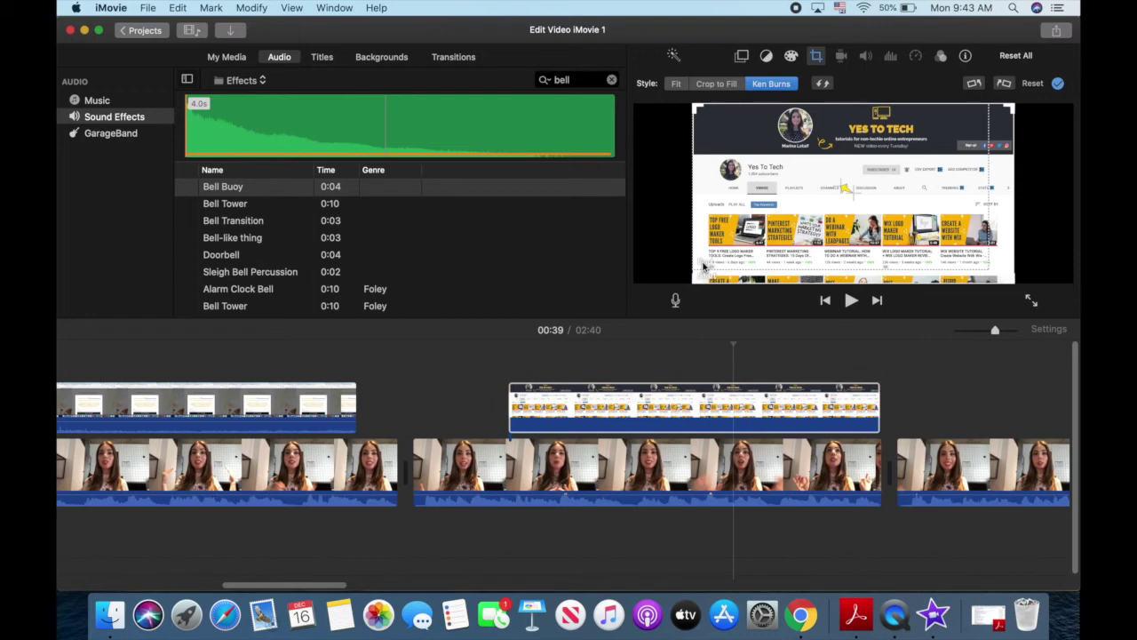
drag(700, 268, 692, 272)
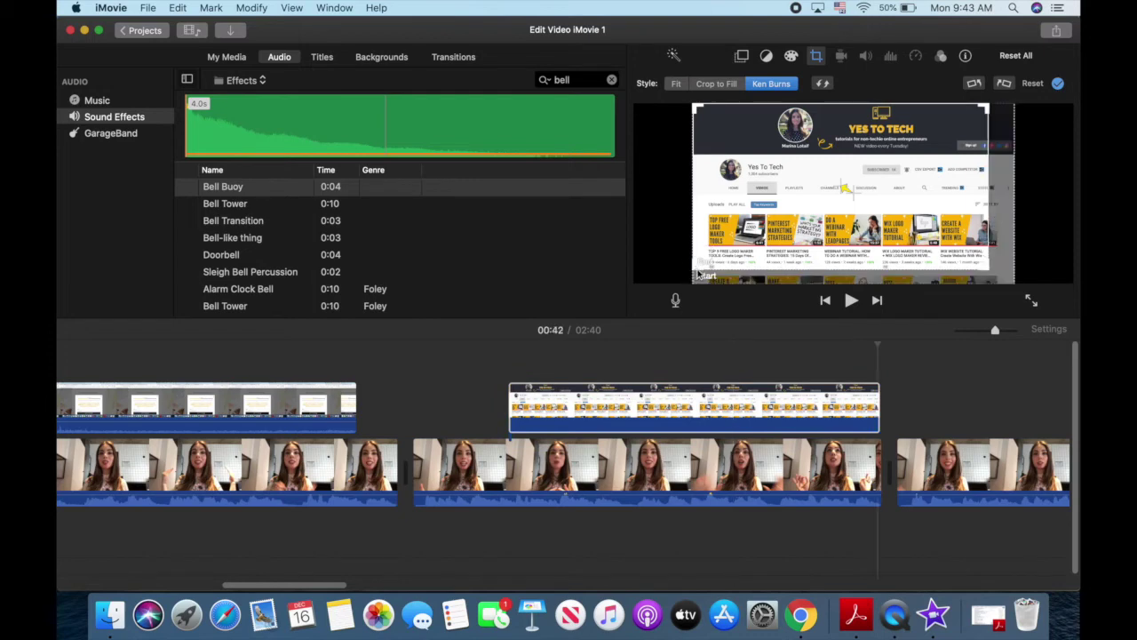
drag(701, 273, 771, 201)
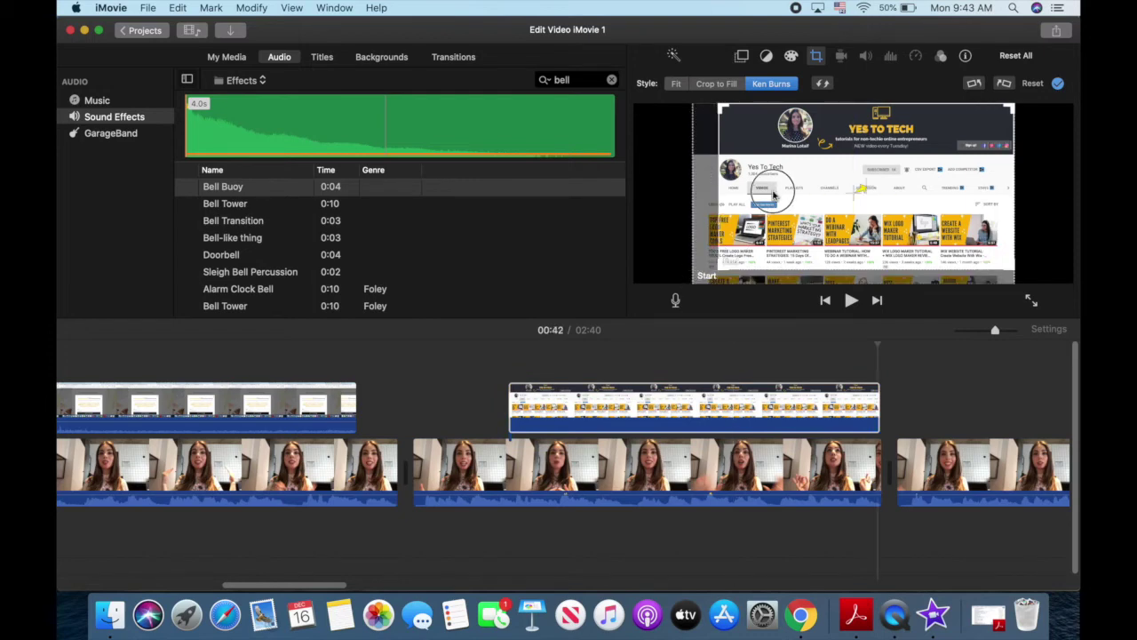
drag(719, 275, 736, 193)
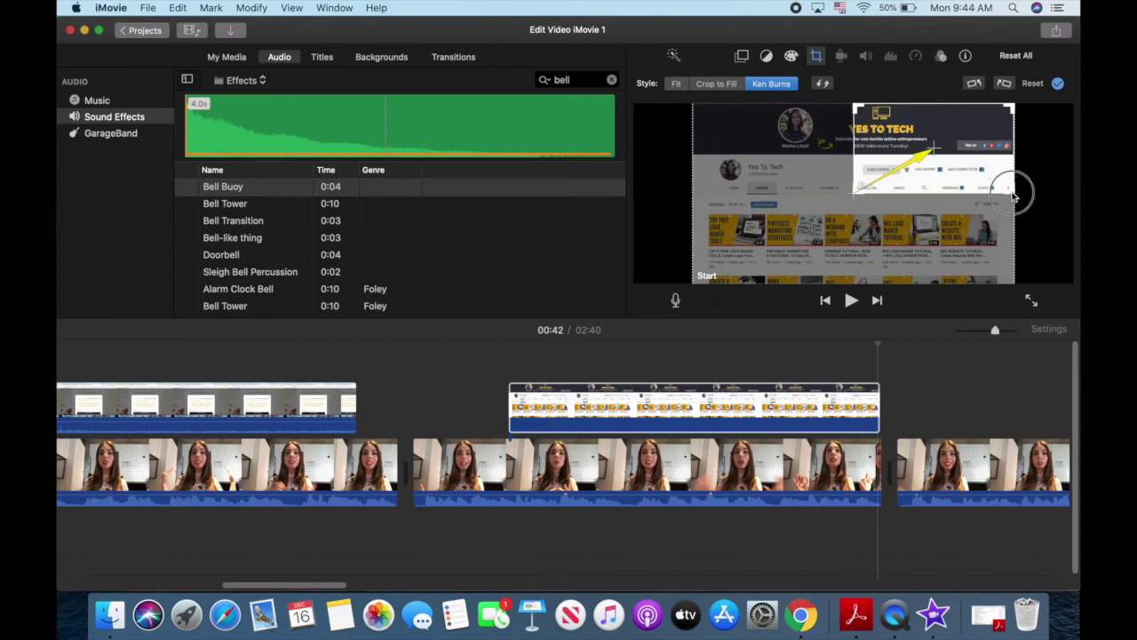
click(469, 391)
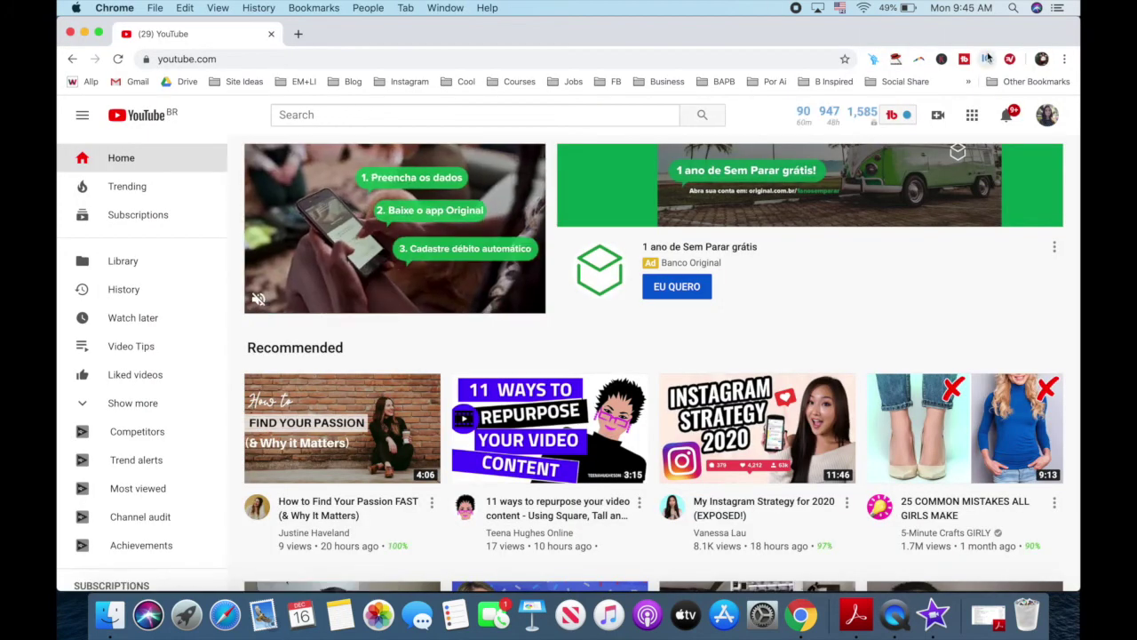
Step: Switch to YouTube in Chrome and download the free music track Dorian from YouTube Studio's Audio Library
click(1049, 115)
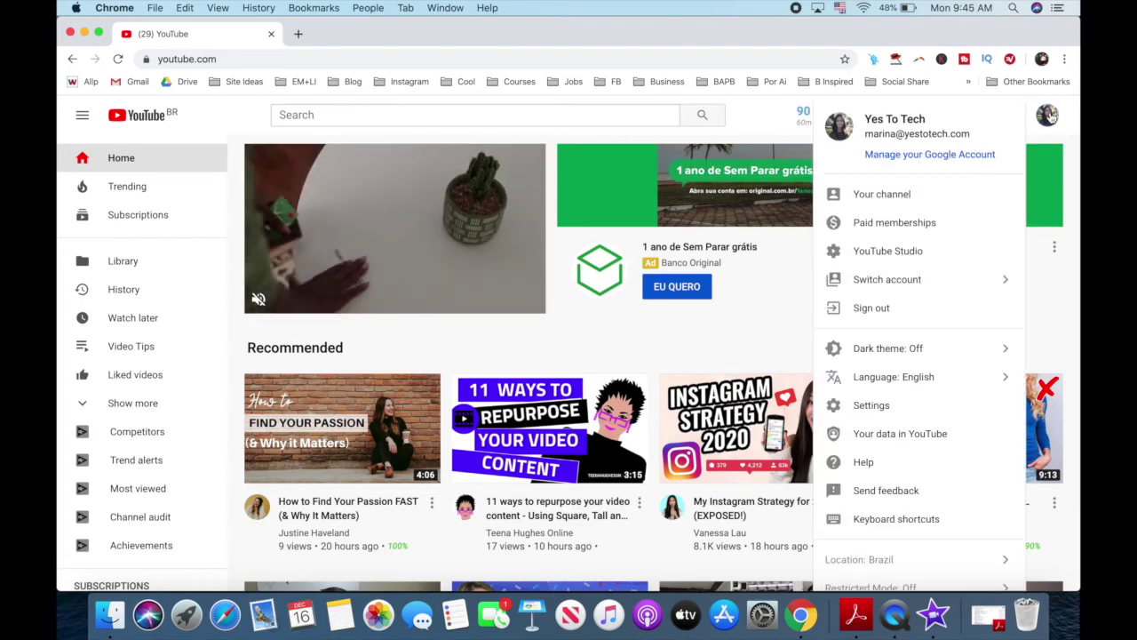
click(967, 250)
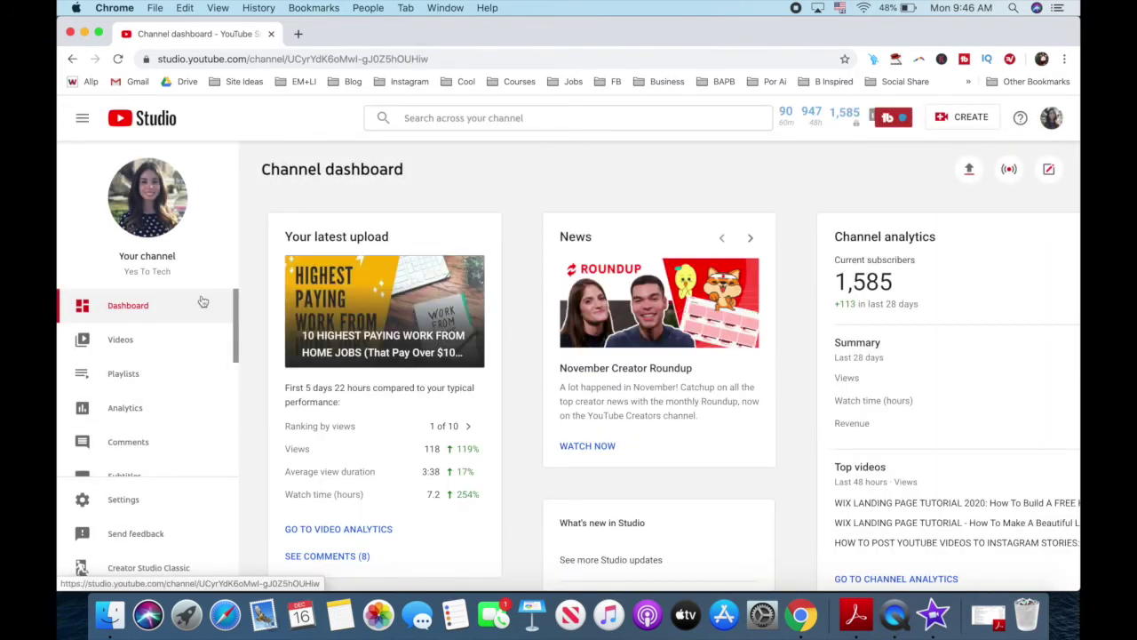
scroll(202, 303, down, 4)
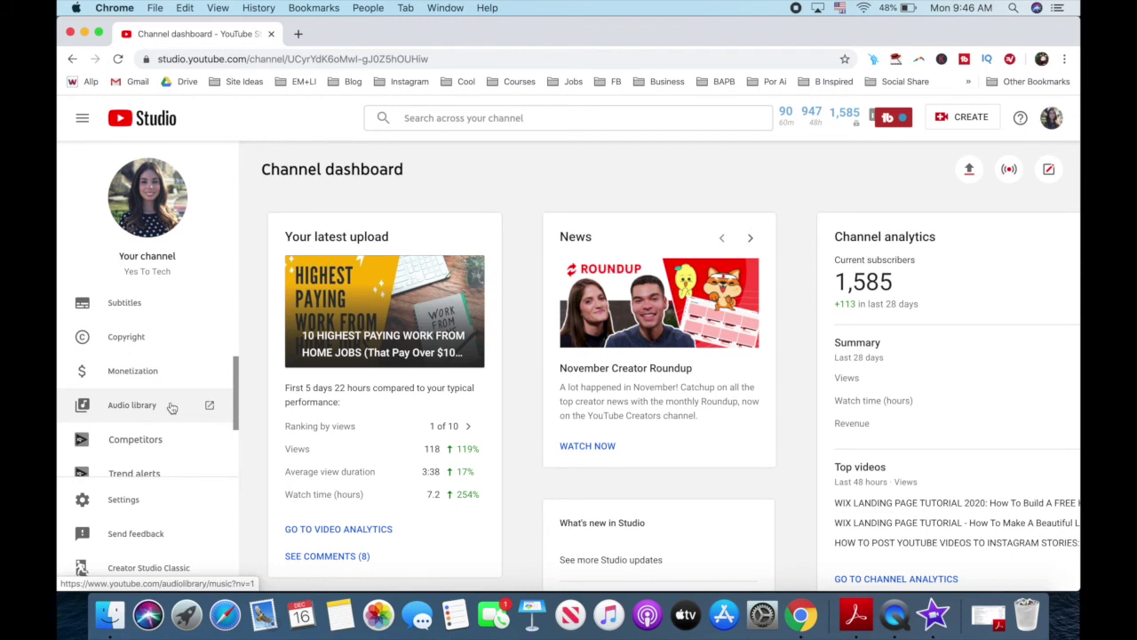
click(172, 406)
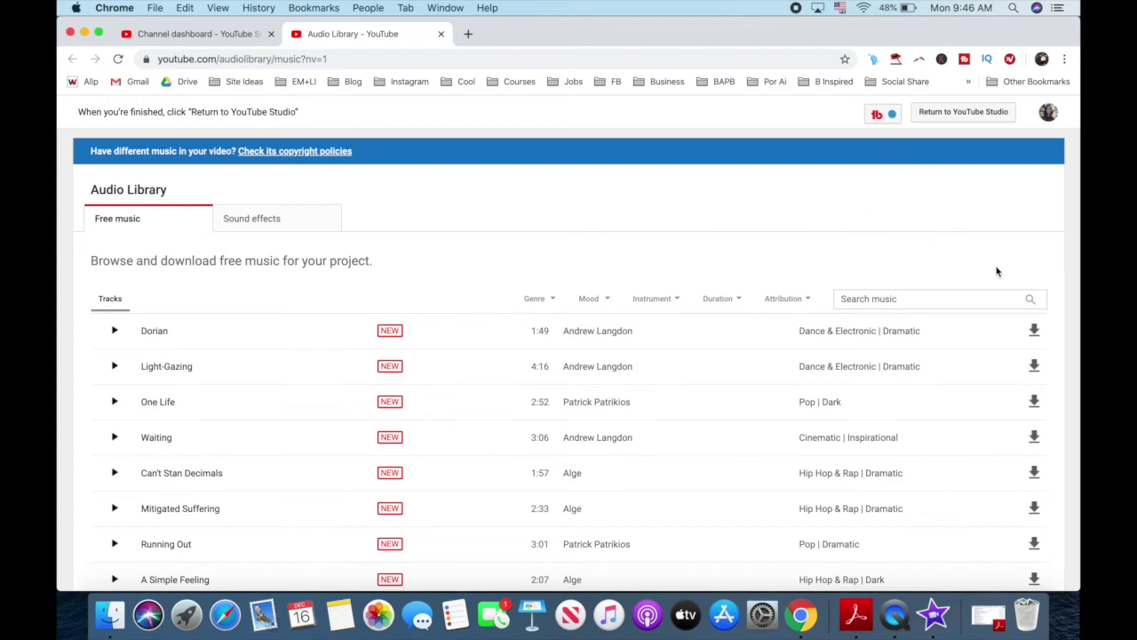
click(1035, 333)
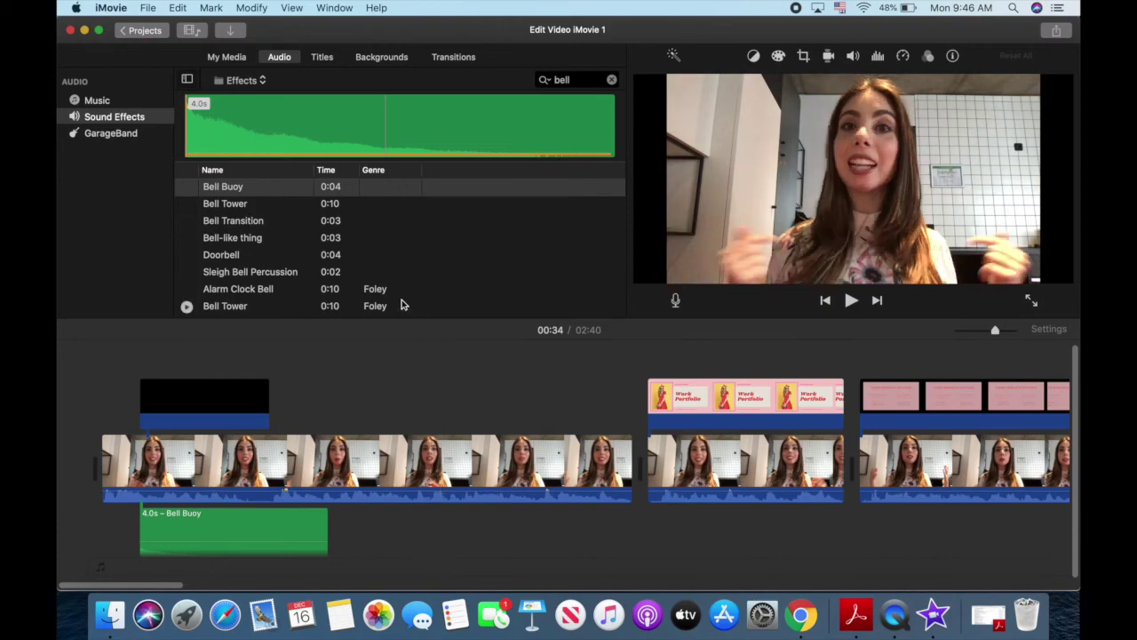
Step: Switch to iMovie and import the downloaded Dorian music track from the Downloads folder into the 6-28-19 event
click(230, 32)
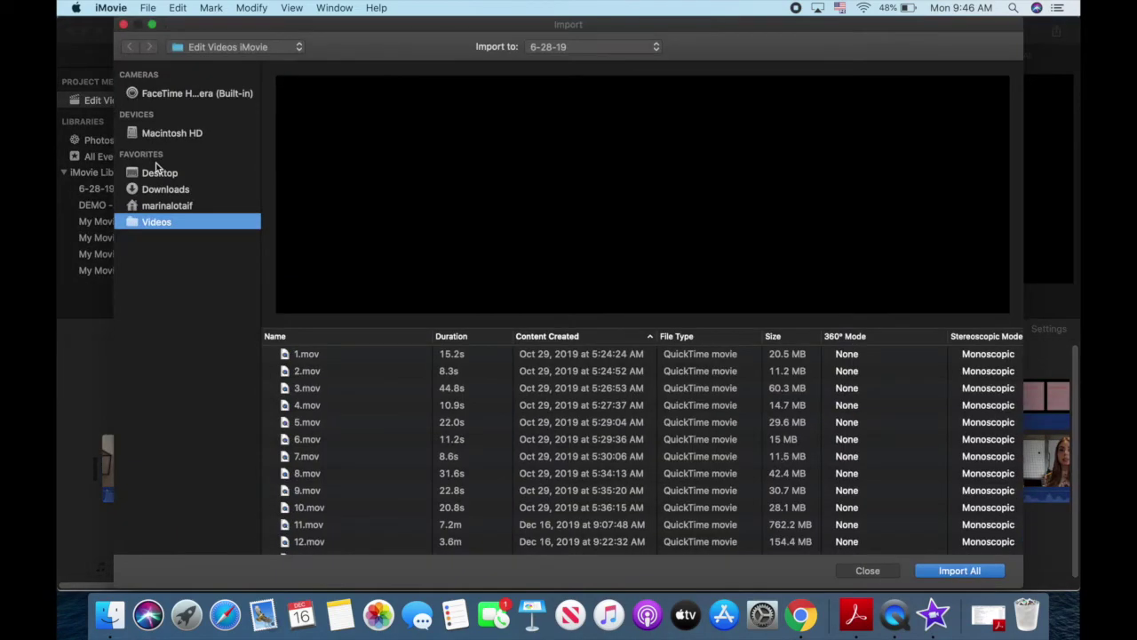
click(200, 190)
scroll(373, 444, down, 15)
click(343, 544)
click(925, 576)
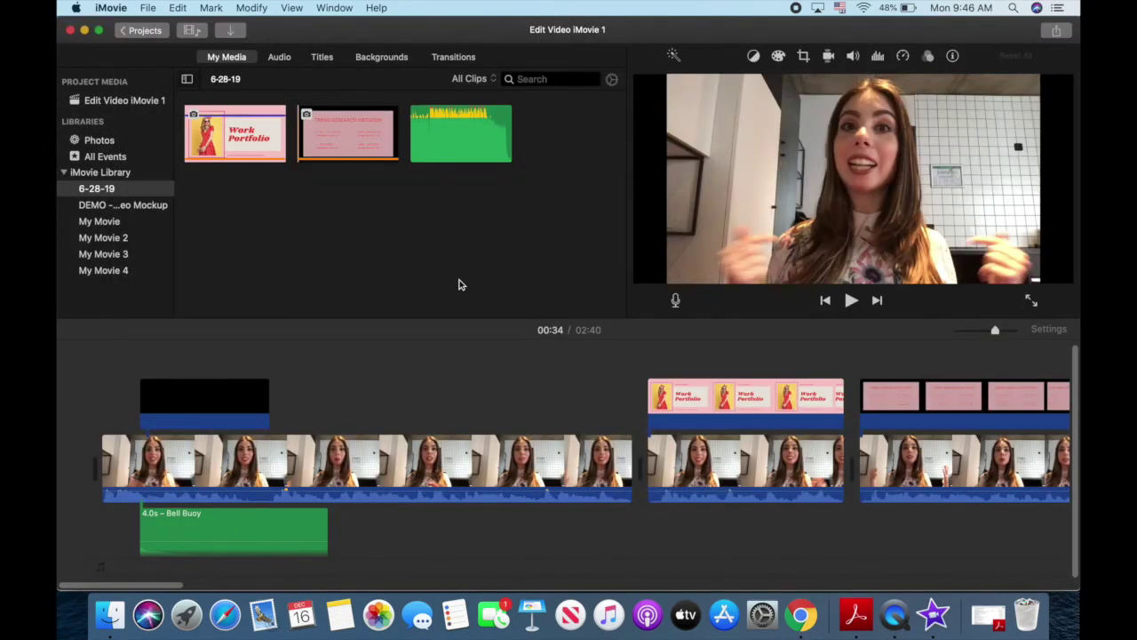
Step: Place the Dorian track under the timeline starting at the Work Portfolio clip and lower its volume to a quiet background level
drag(436, 139, 622, 548)
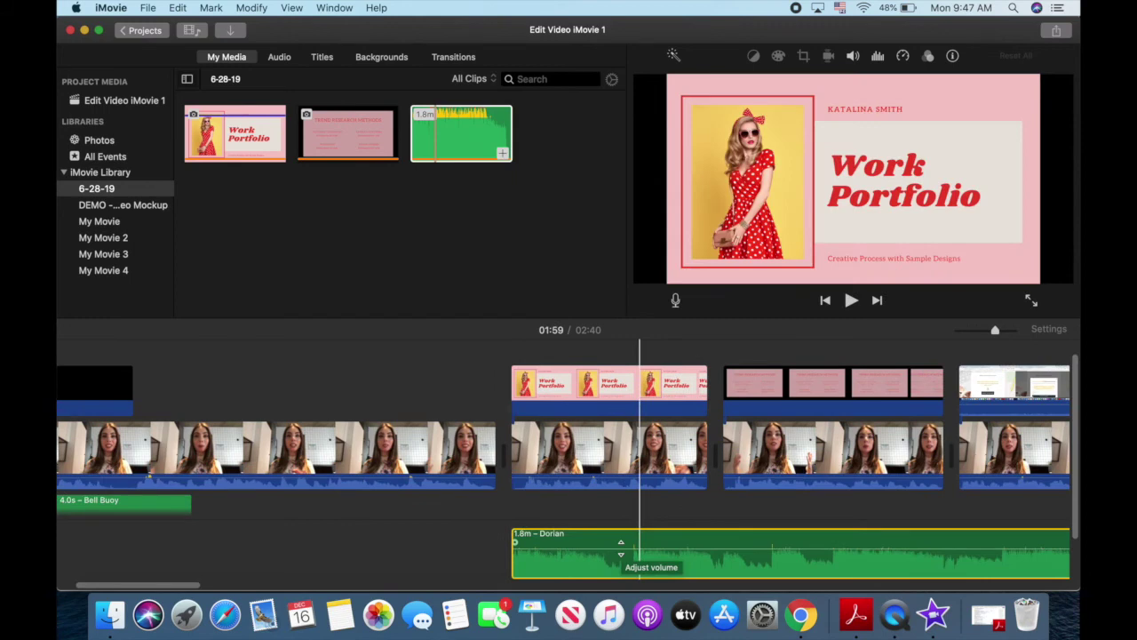
drag(589, 542, 588, 567)
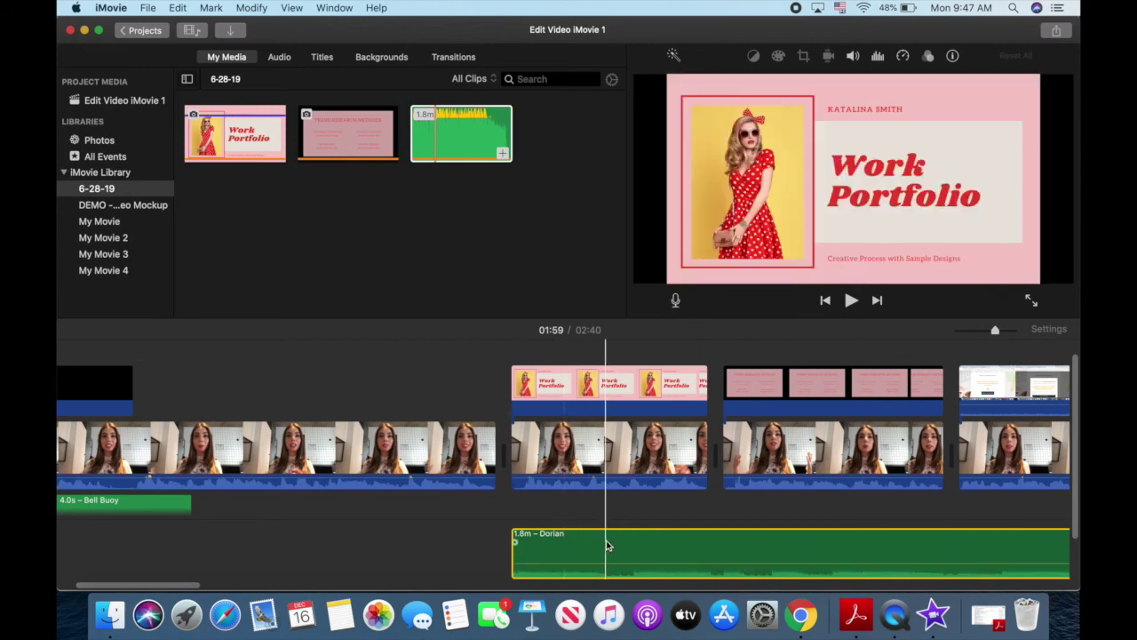
Step: Trim the Dorian track to 8.8 seconds so it ends together with the Trend Research Methods clip
scroll(607, 545, right, 3)
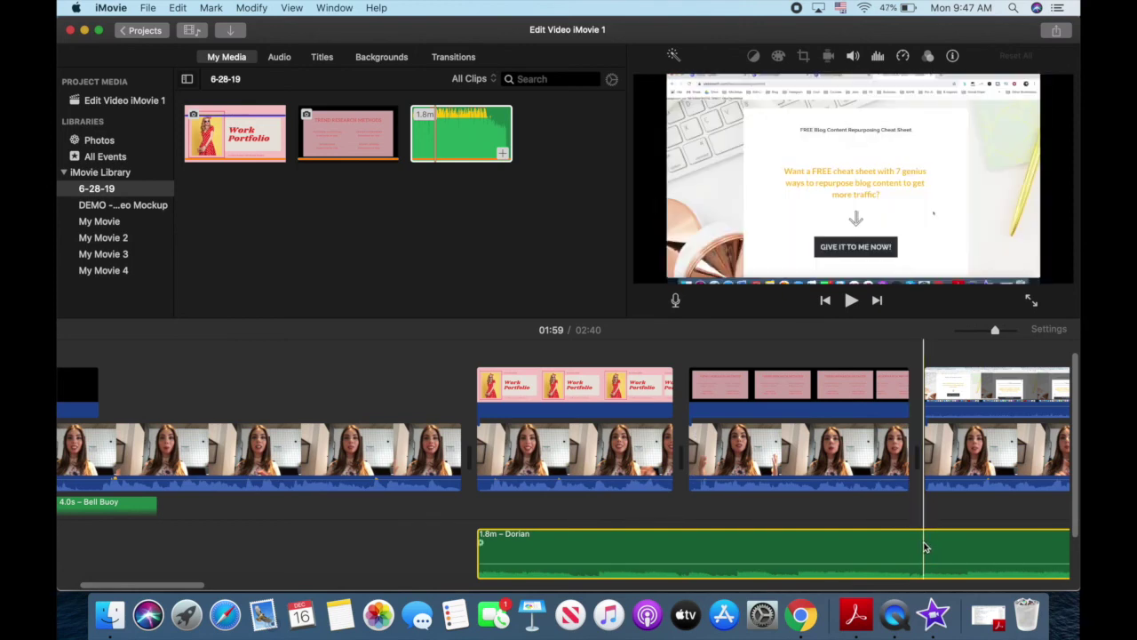
drag(924, 546, 468, 530)
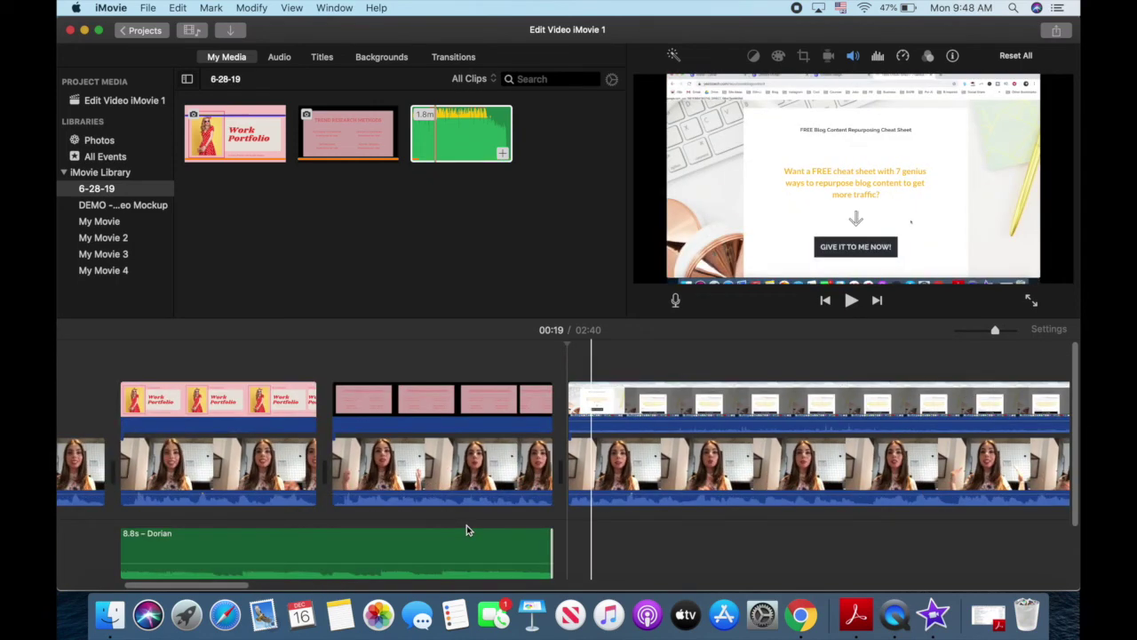
click(549, 541)
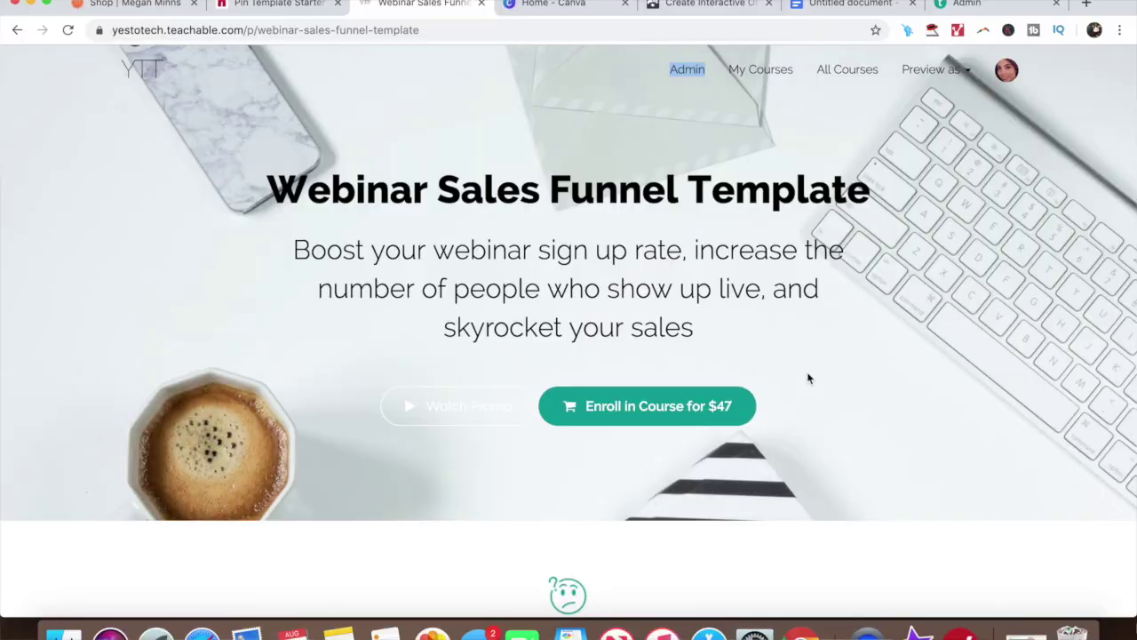
Step: Review the Webinar Sales Funnel Template course page from its headline down to the section presenting the template
scroll(808, 378, down, 3)
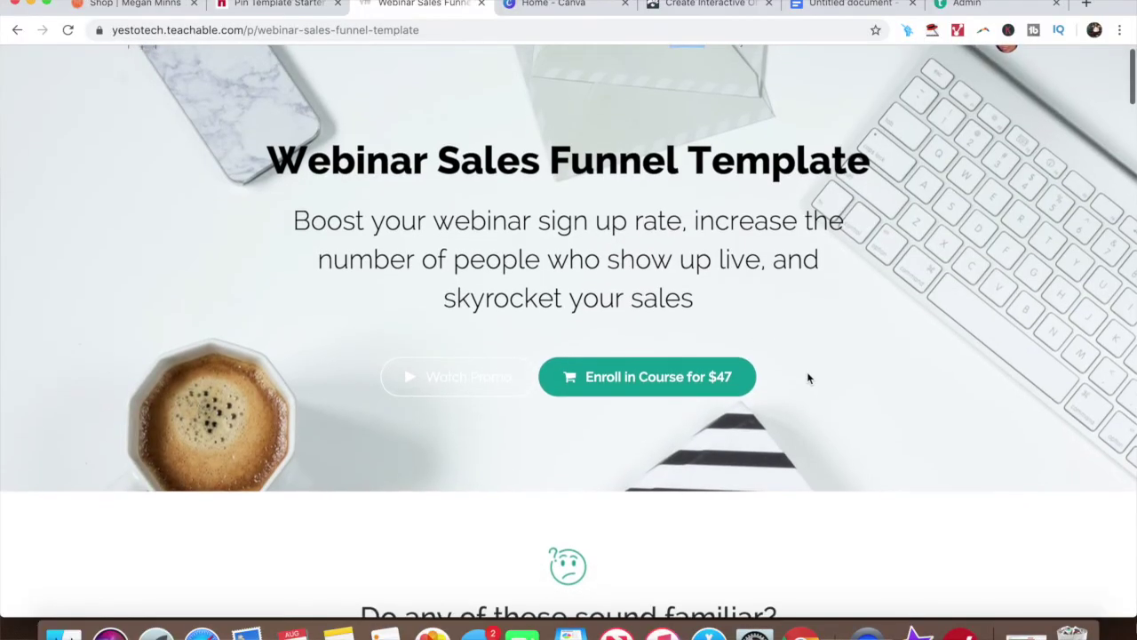
scroll(808, 378, down, 3)
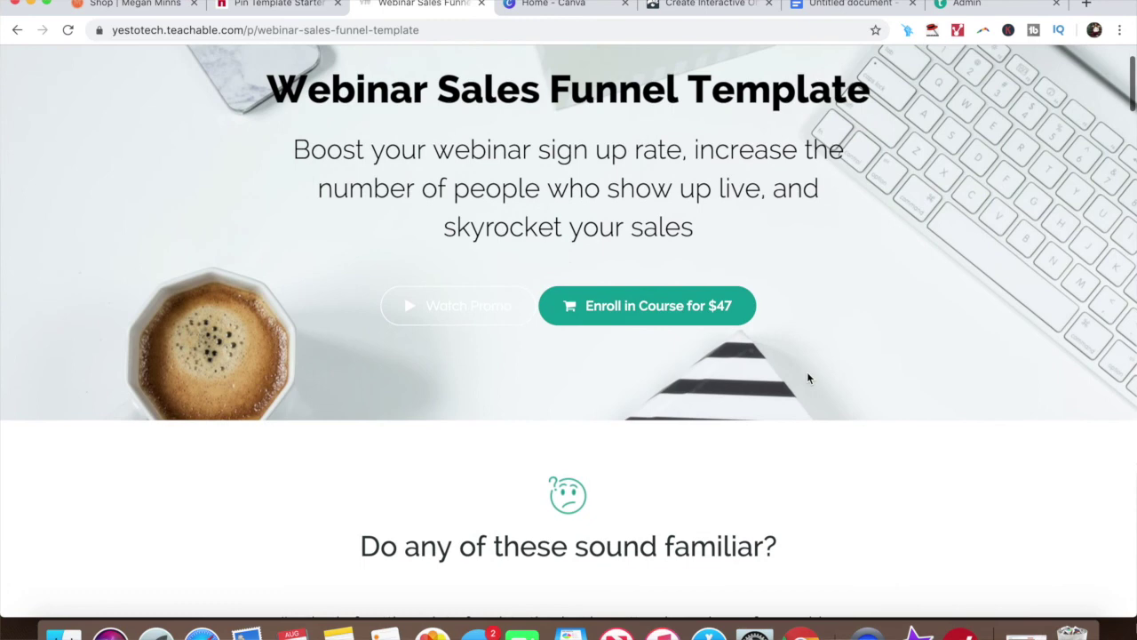
scroll(807, 379, down, 5)
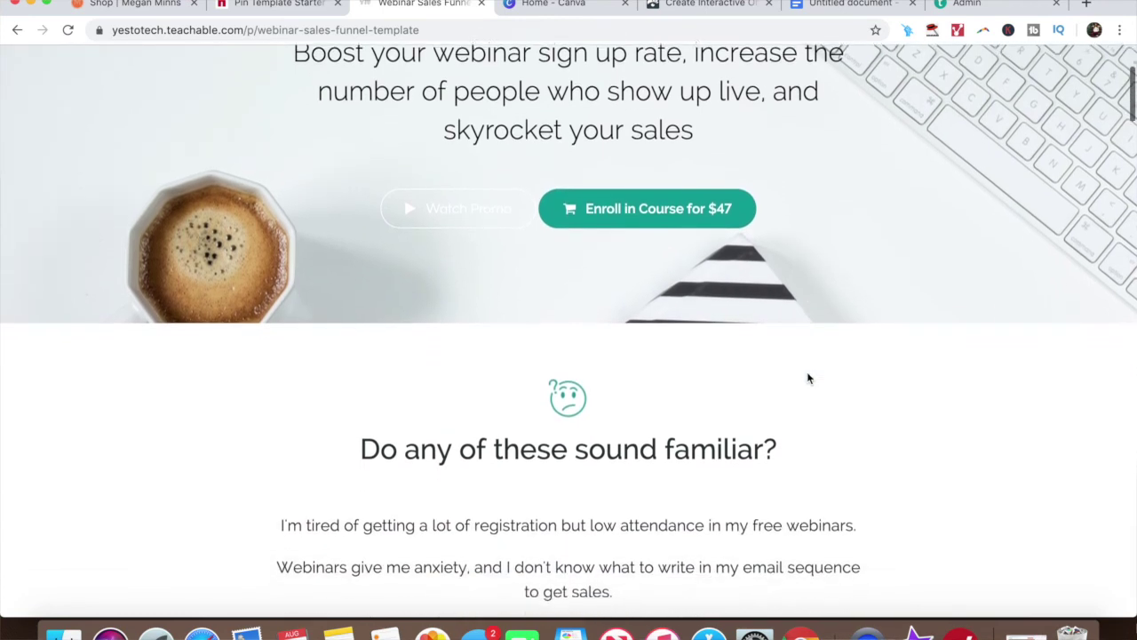
scroll(808, 378, down, 1)
scroll(807, 377, down, 7)
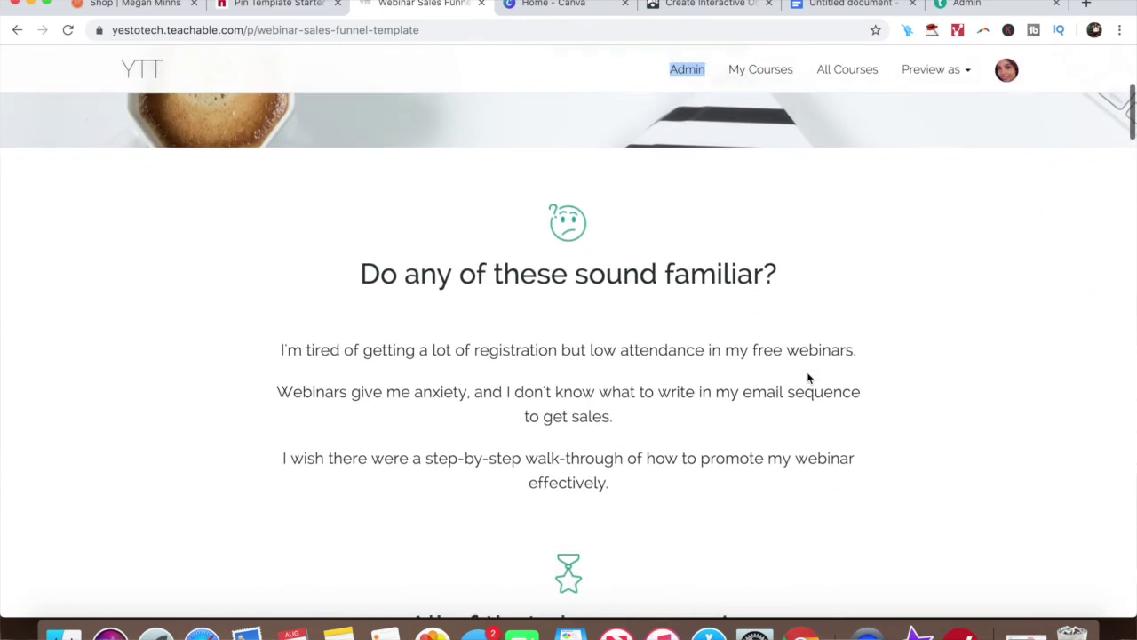
scroll(806, 371, down, 14)
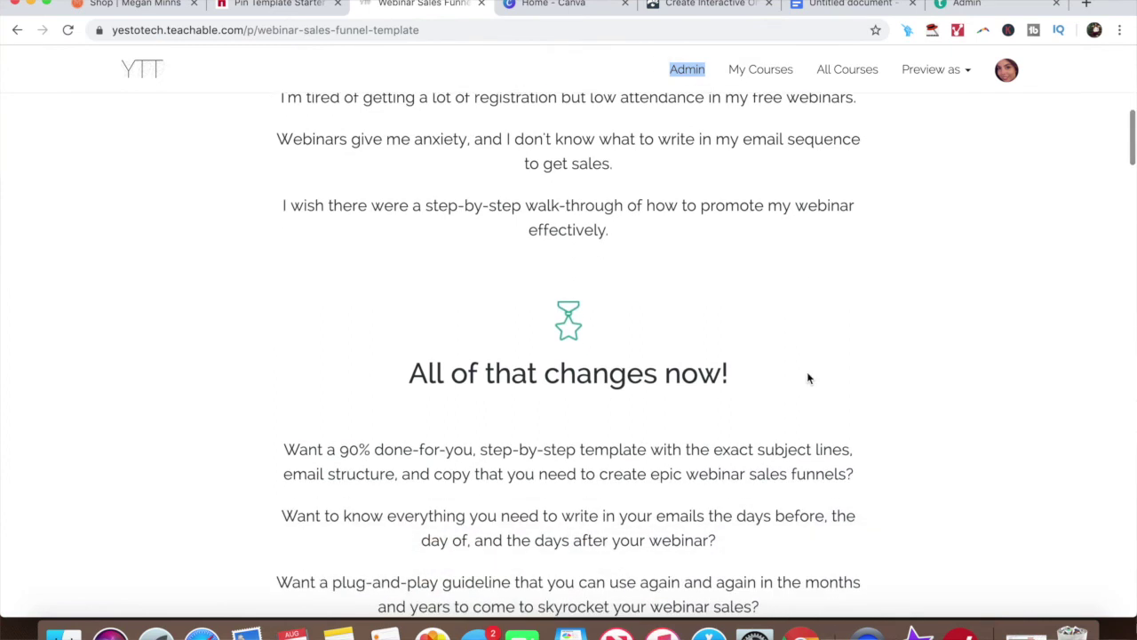
scroll(808, 379, down, 2)
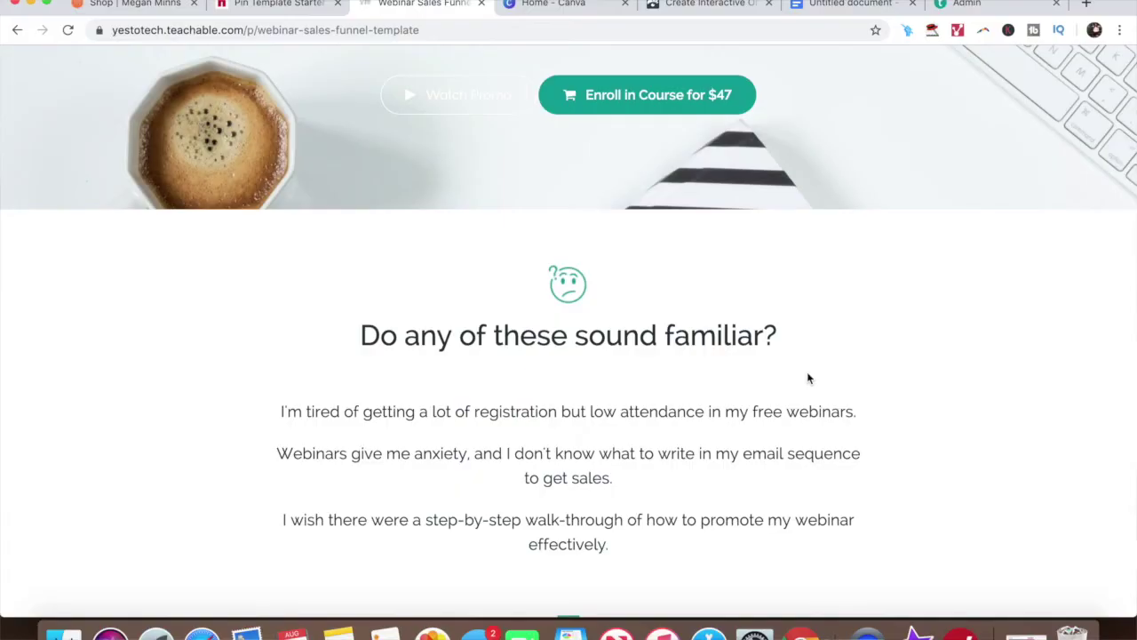
scroll(808, 376, down, 2)
scroll(807, 377, down, 5)
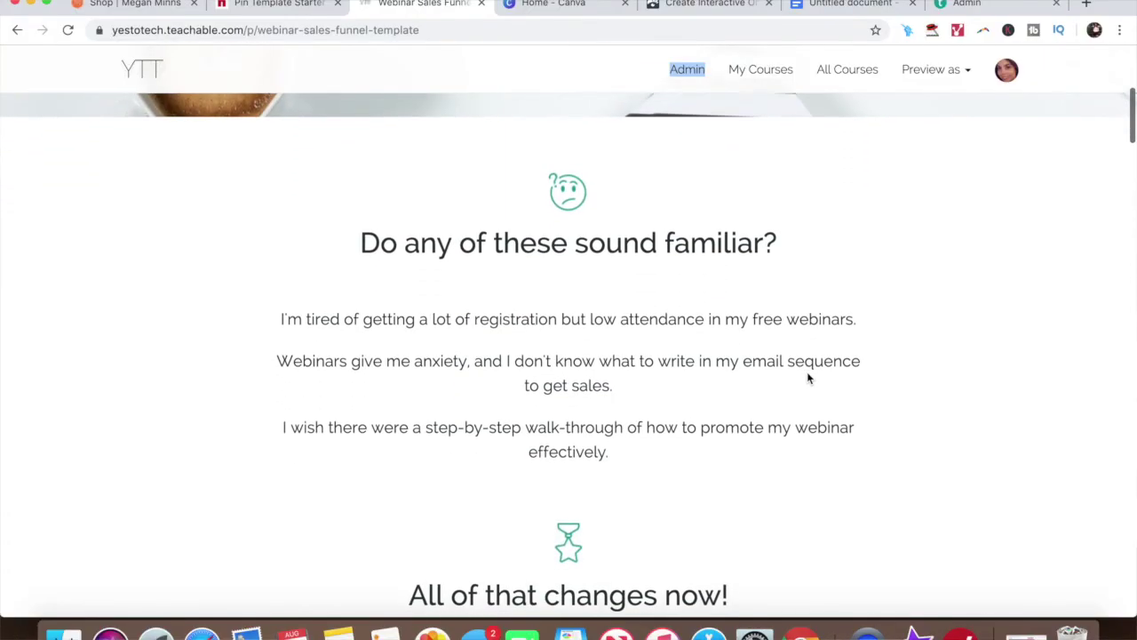
scroll(807, 378, down, 8)
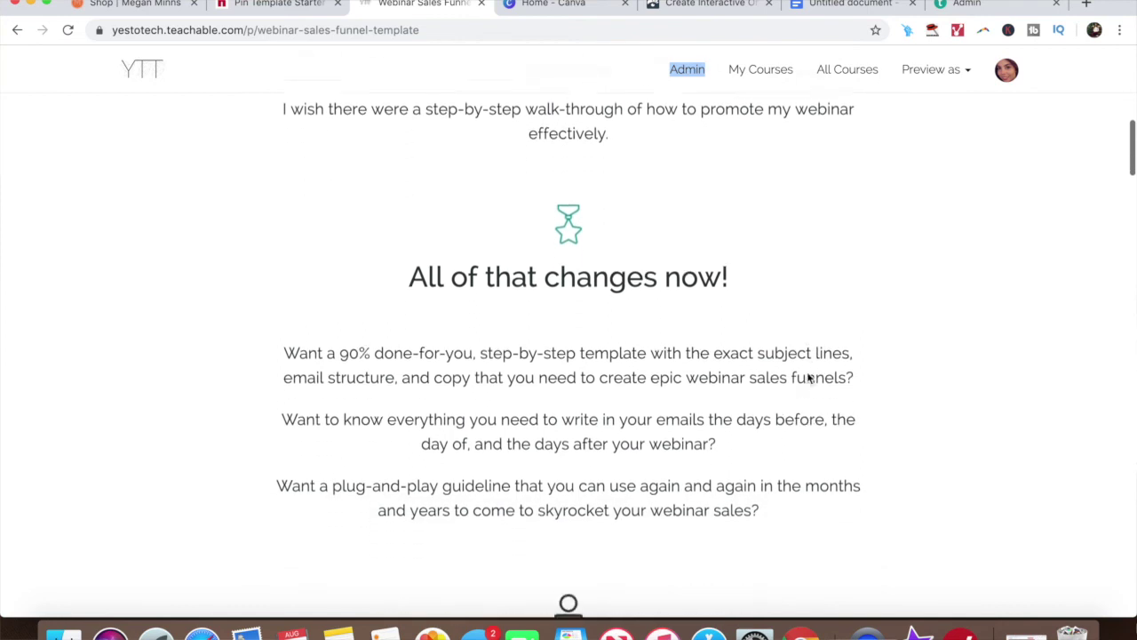
scroll(807, 376, down, 5)
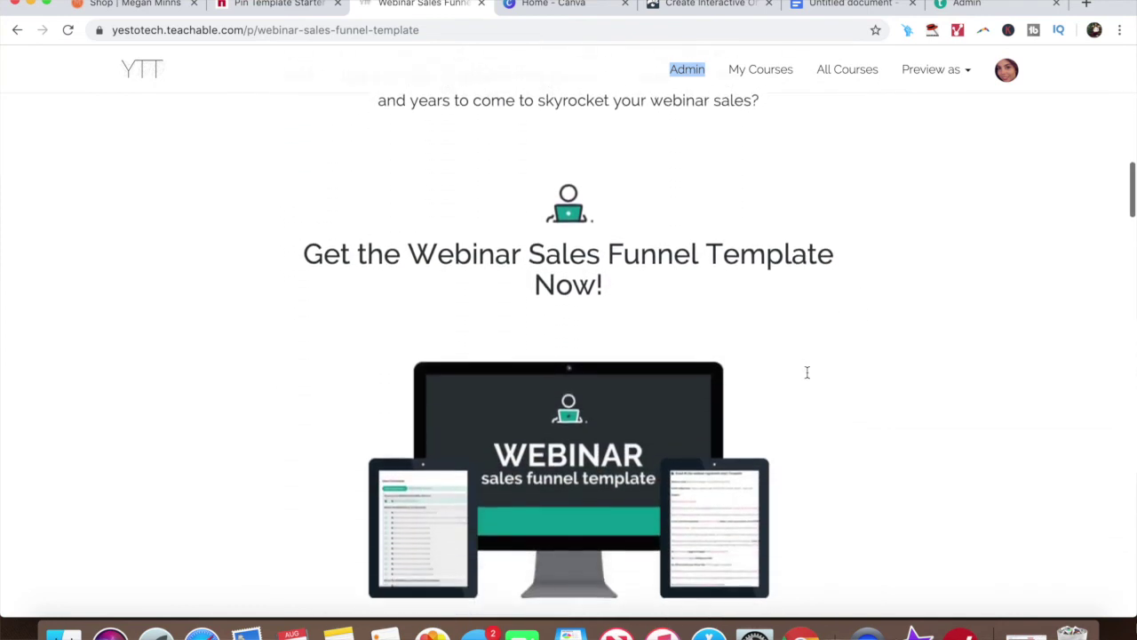